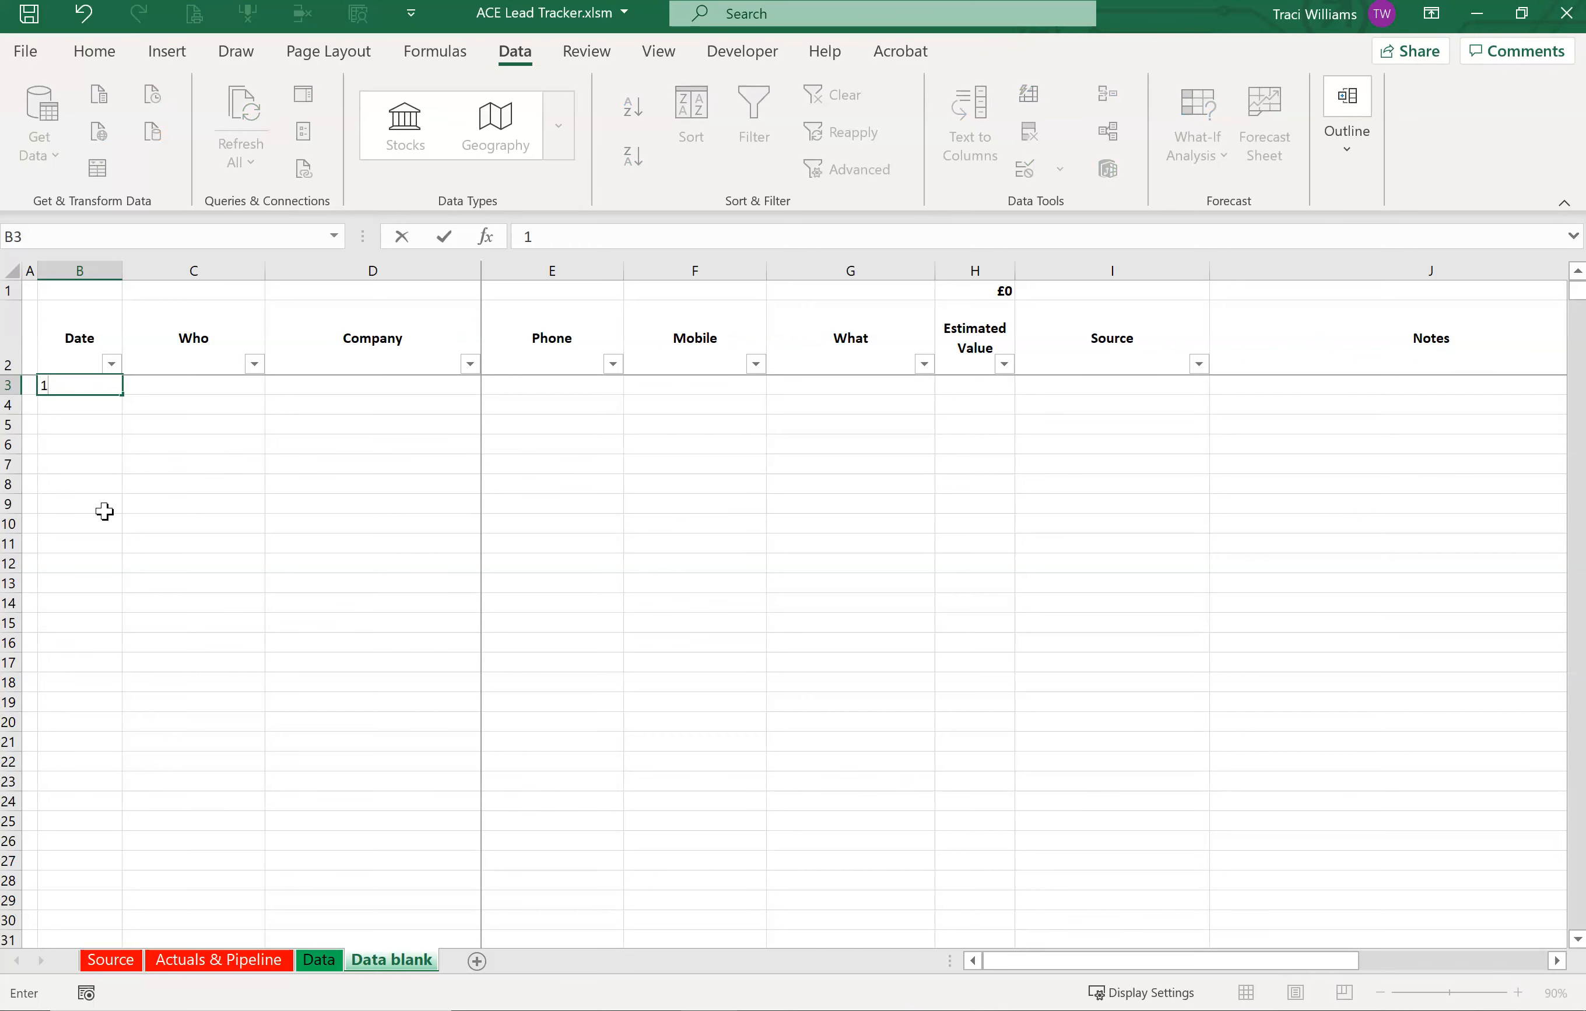
- Record a new lead in row 3 with the date 01/12/2020 and the contact's first name under Who
type("12/20")
key("ctrl+Return")
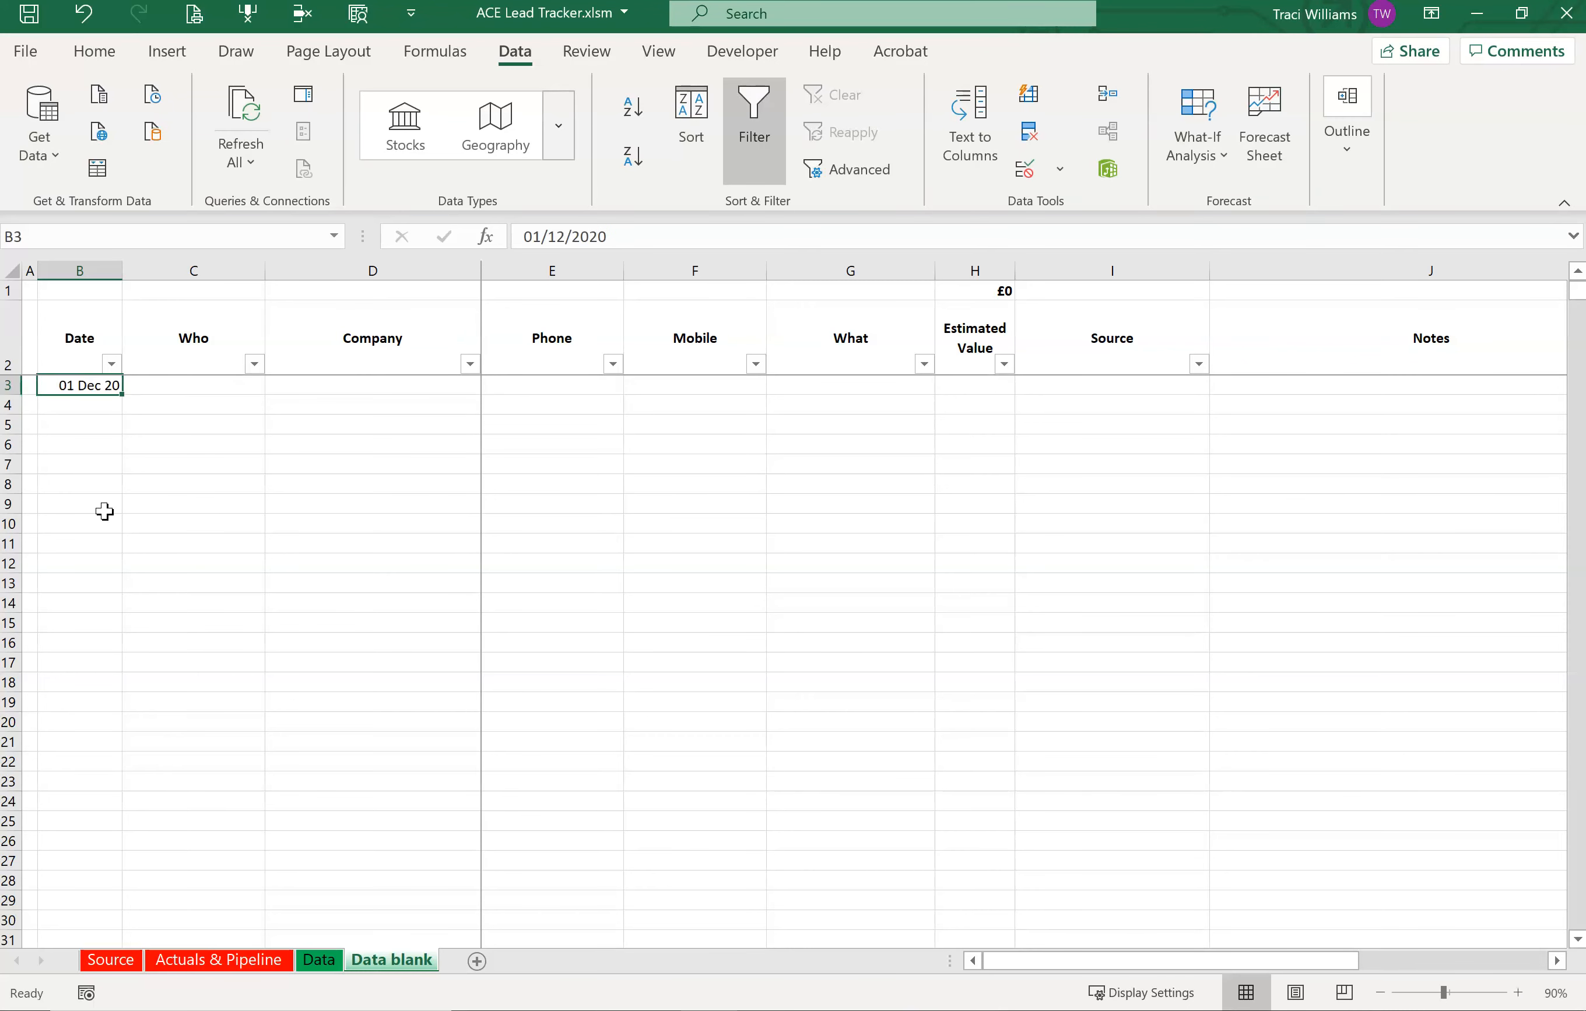
key("Tab")
type("Bob")
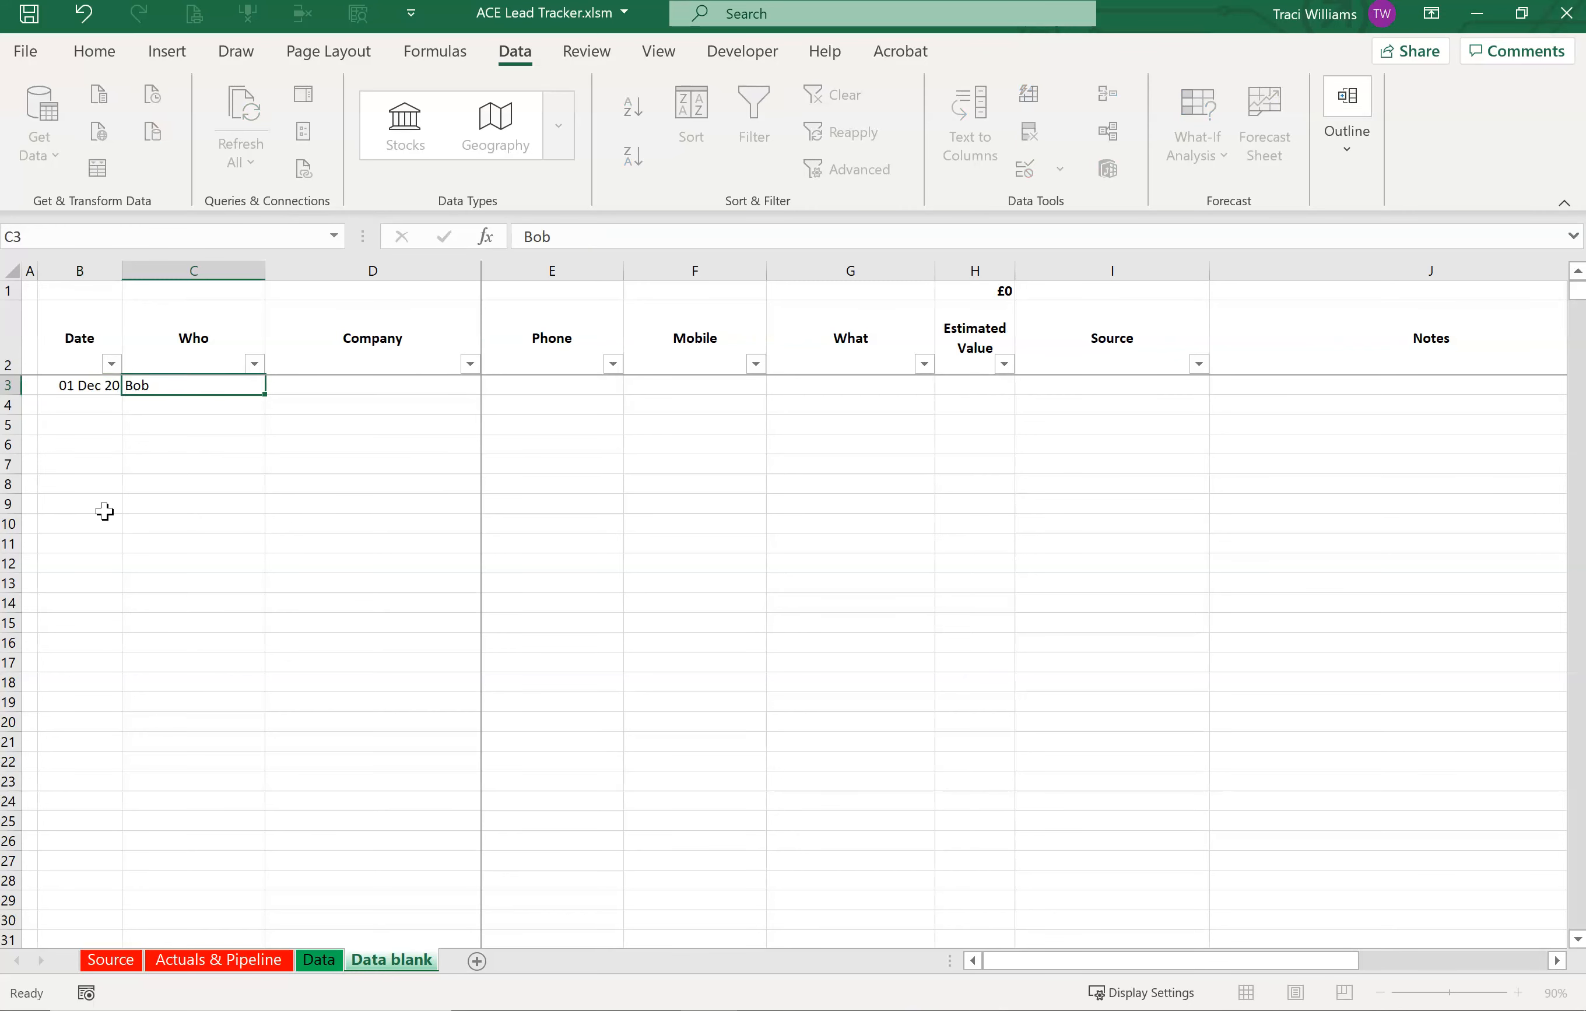
- Fill in Company A as the row 3 lead's company and Training as what is wanted
key("Tab")
type("Company A")
key("Tab")
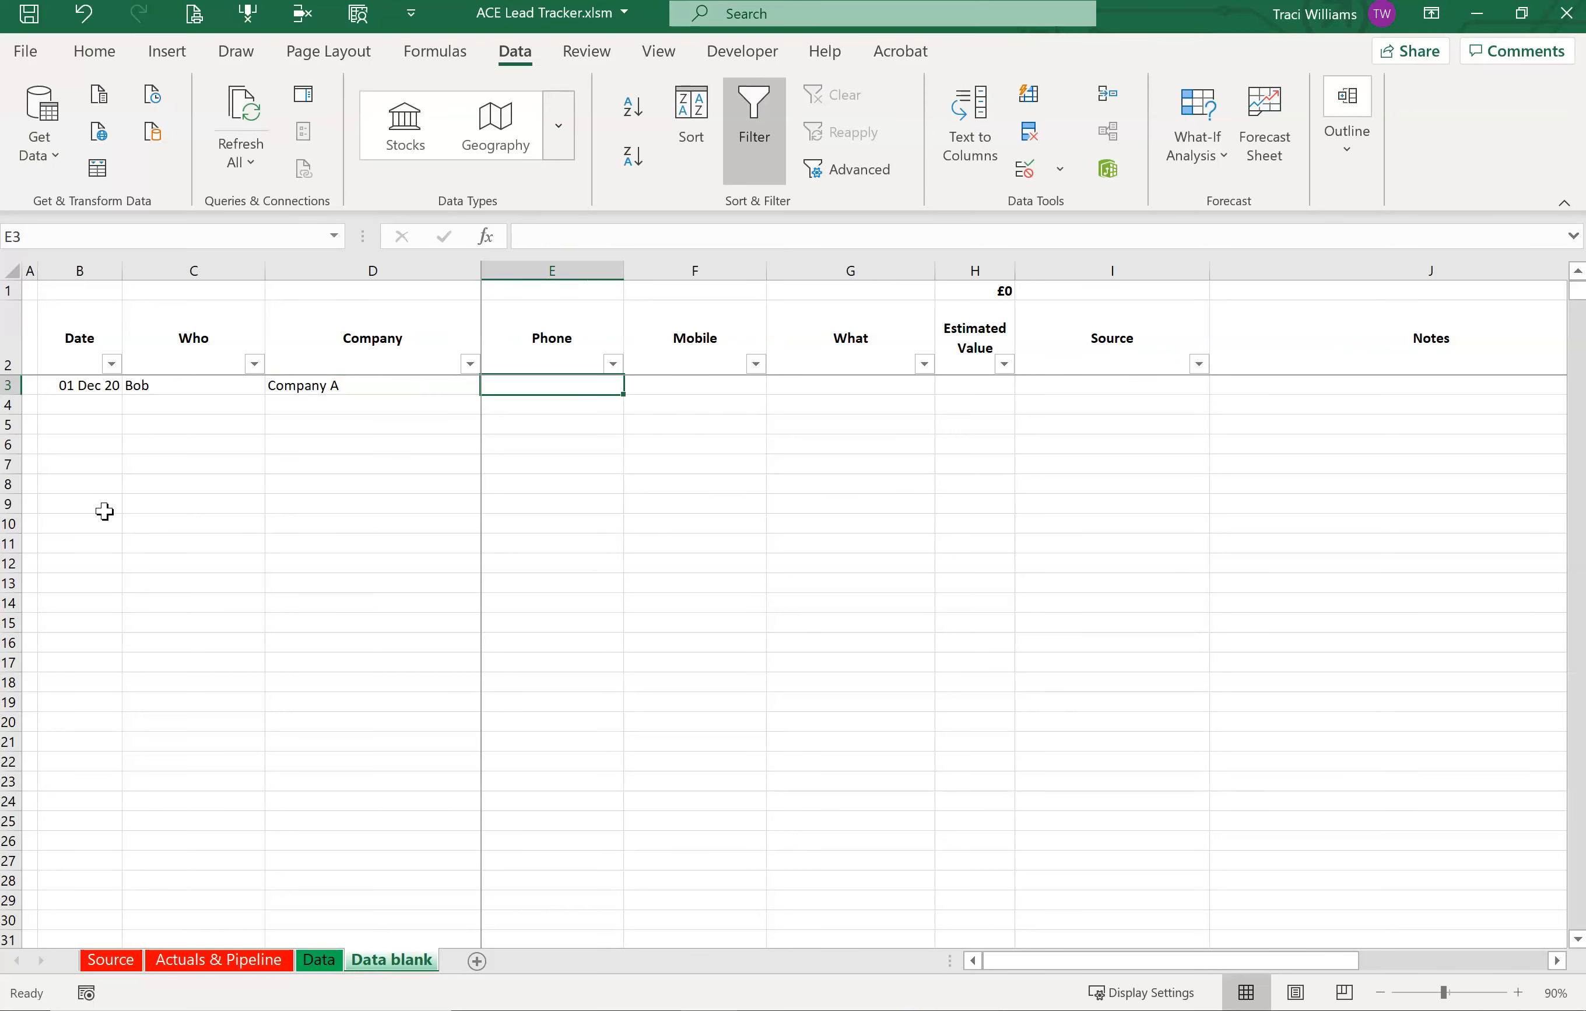
key("Tab")
key("Tab")
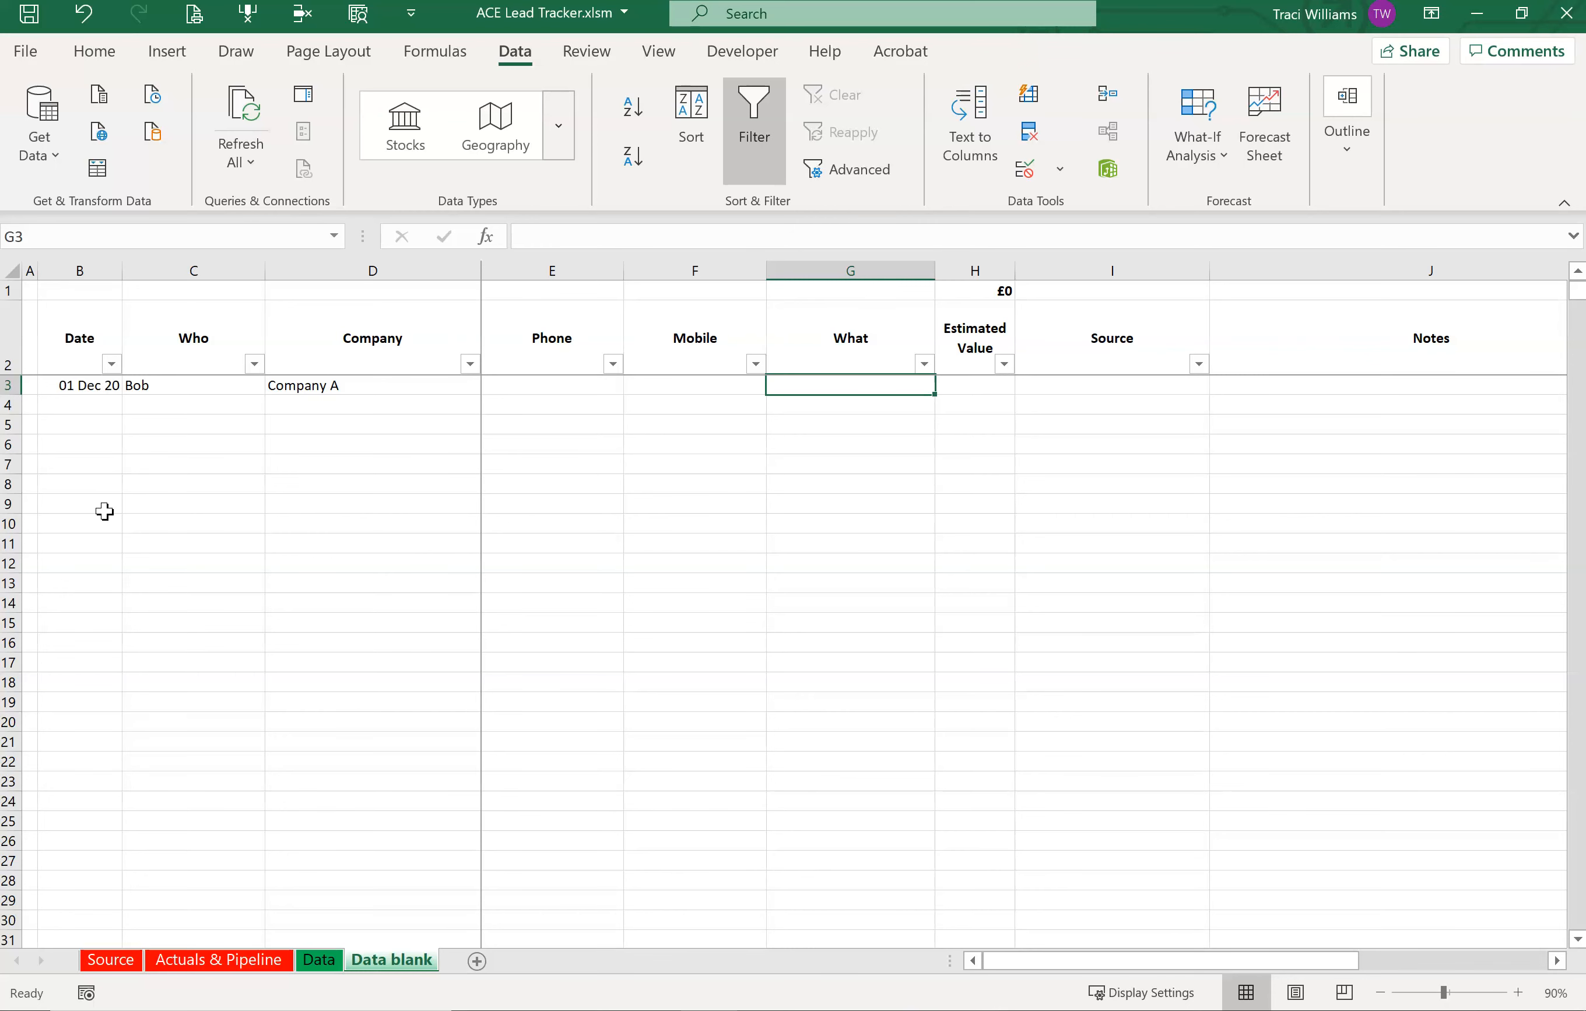
type("Training")
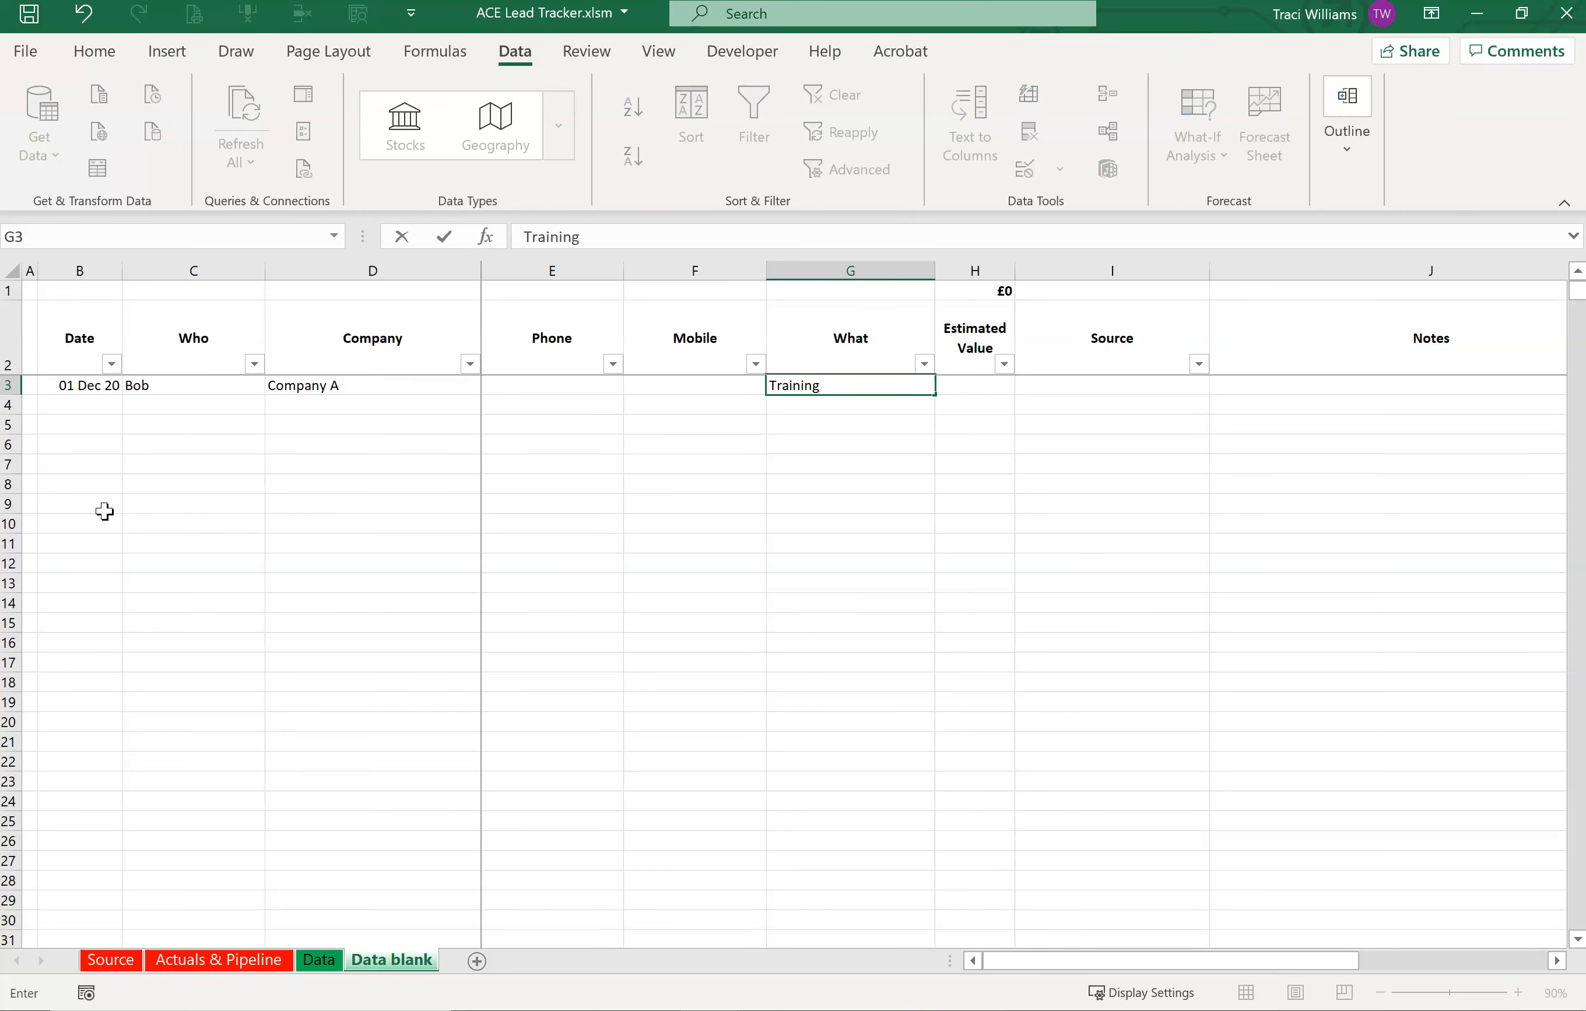
key("Return")
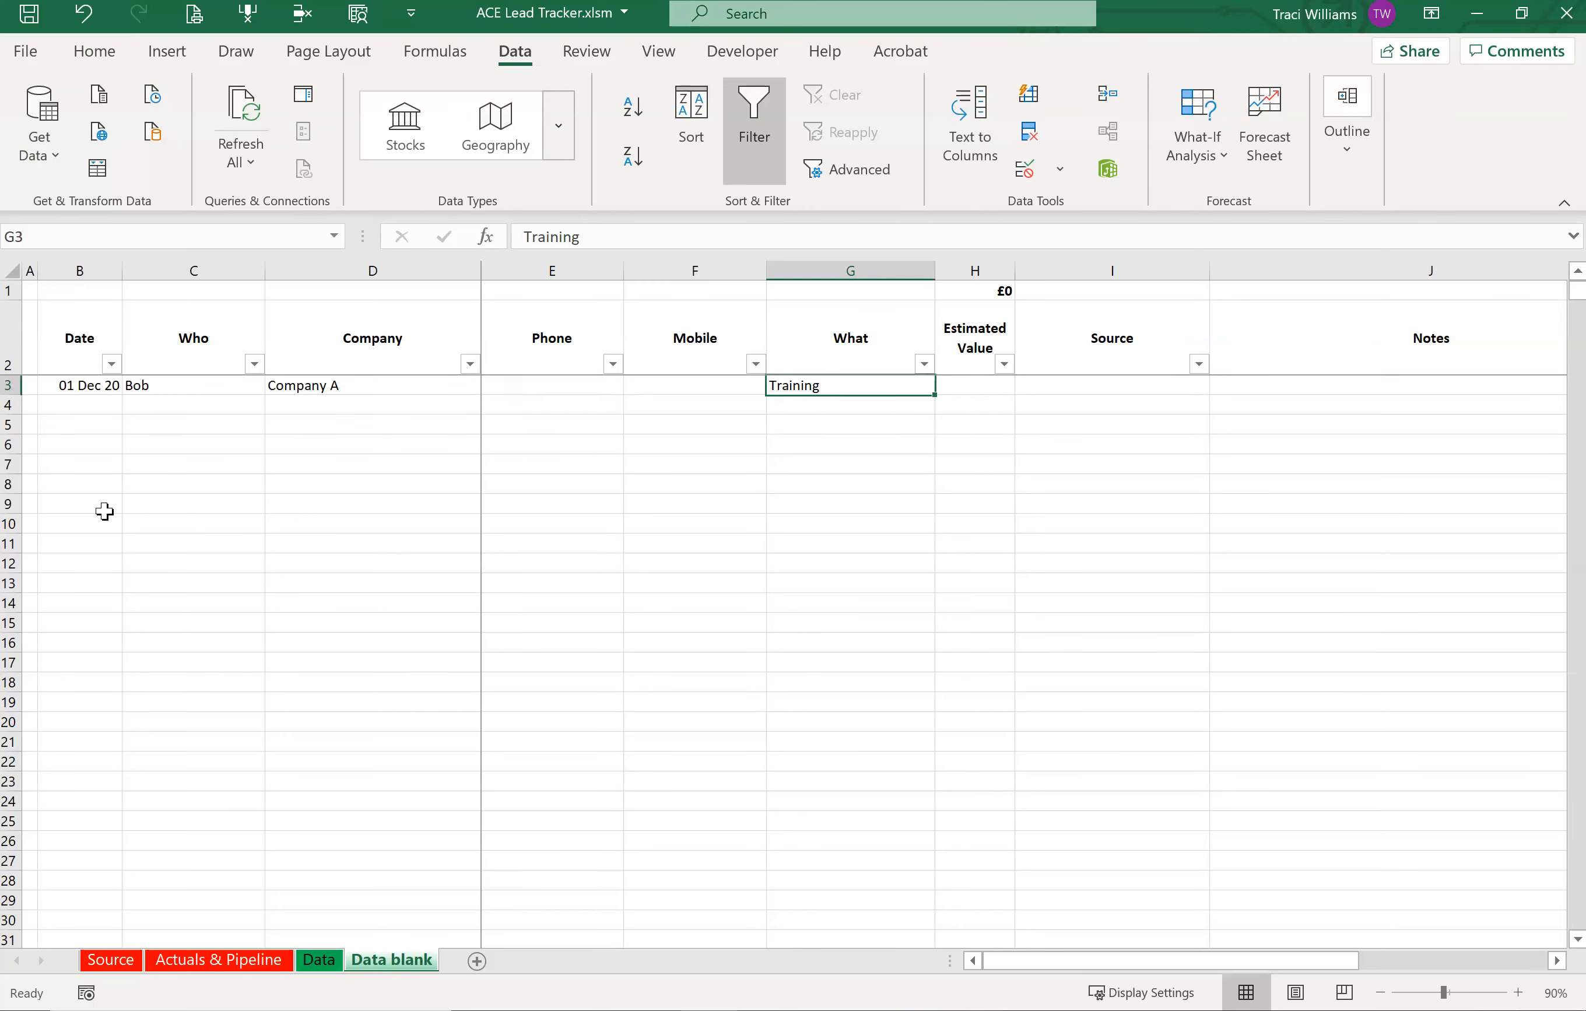
- Enter 300 as the lead's estimated value in H3 and check the total formula above the column heading
key("Up")
key("Right")
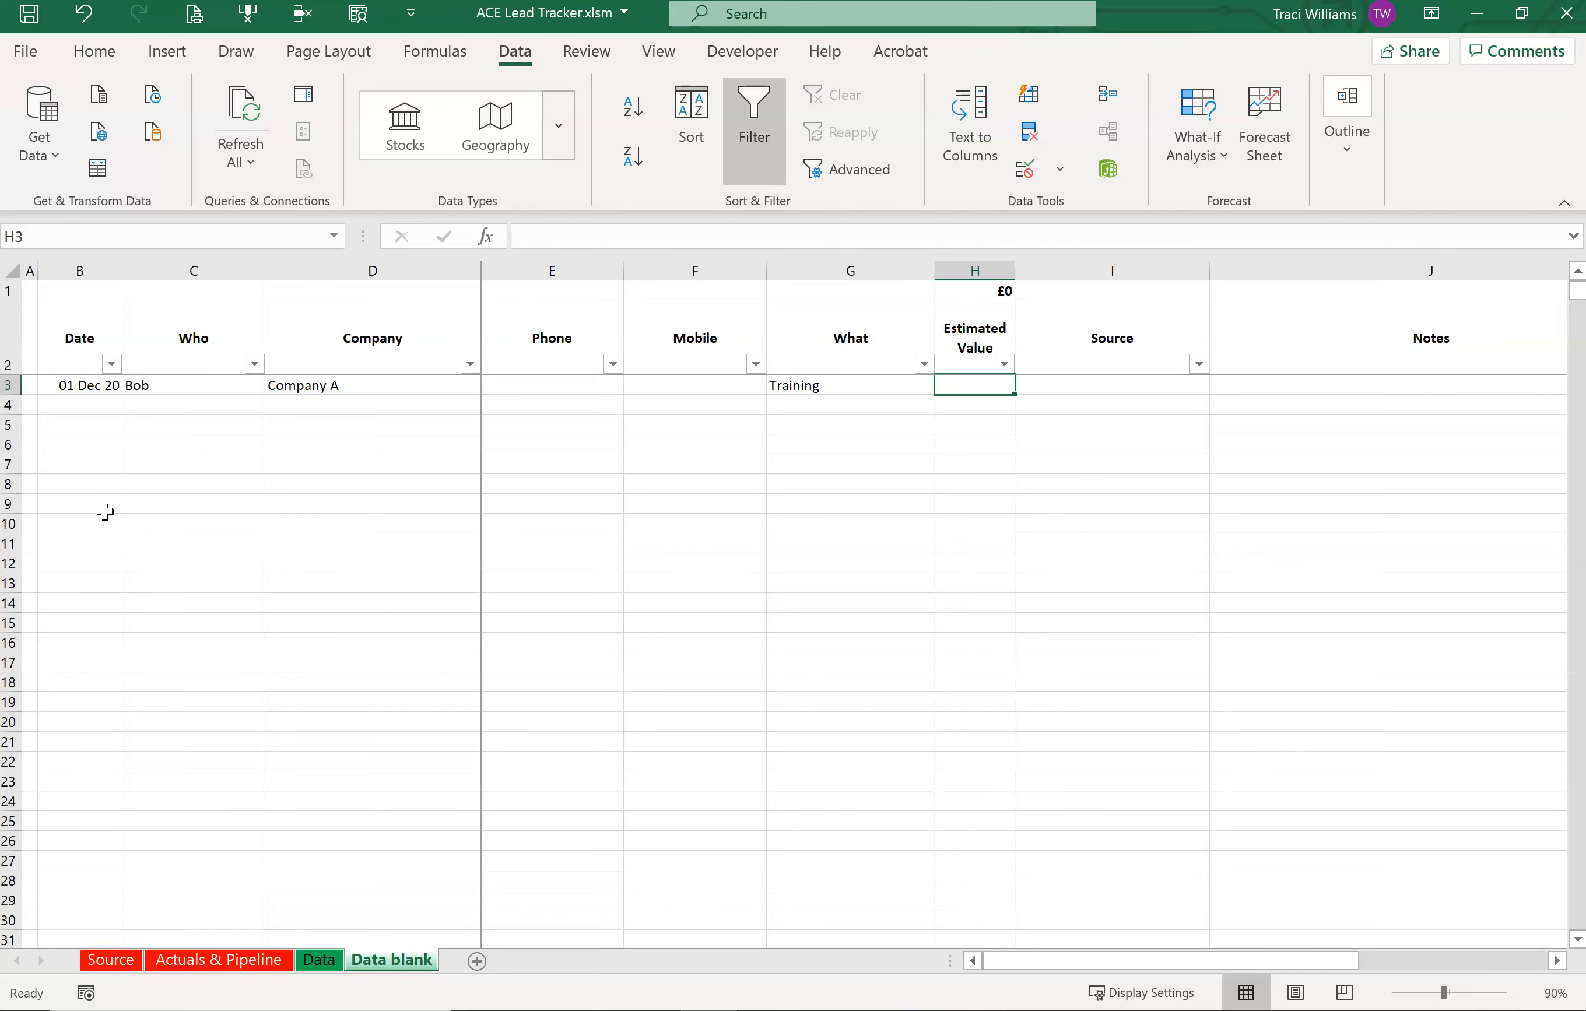
type("300")
key("Return")
key("Up")
left_click(953, 294)
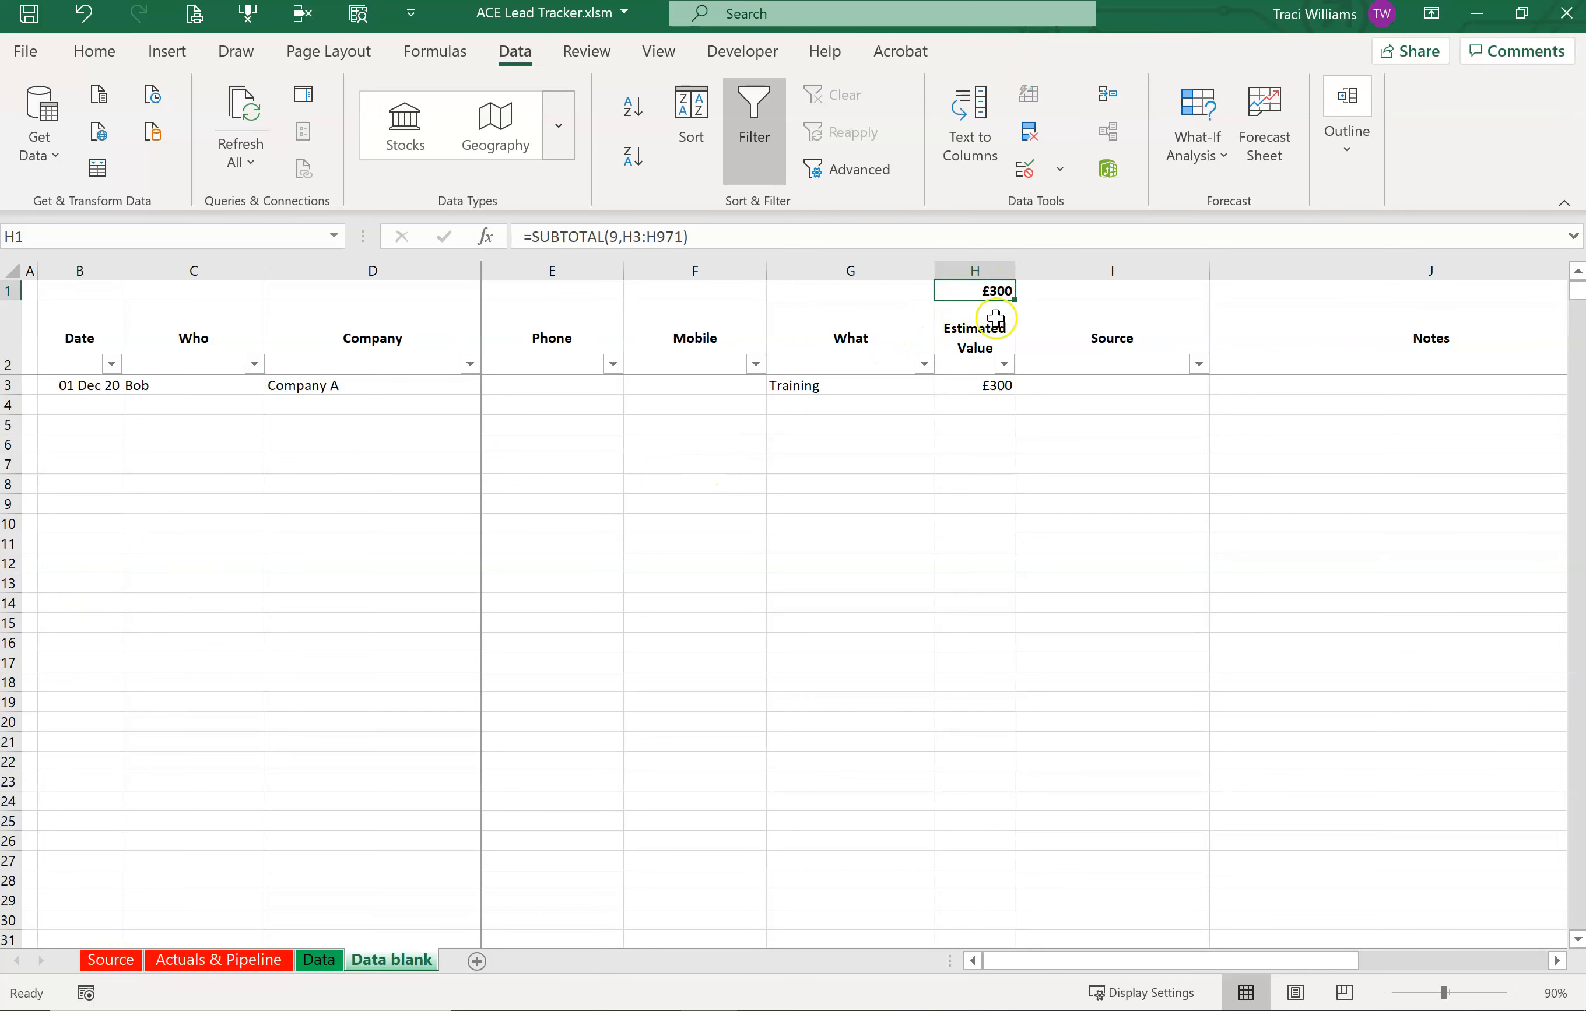
left_click(974, 388)
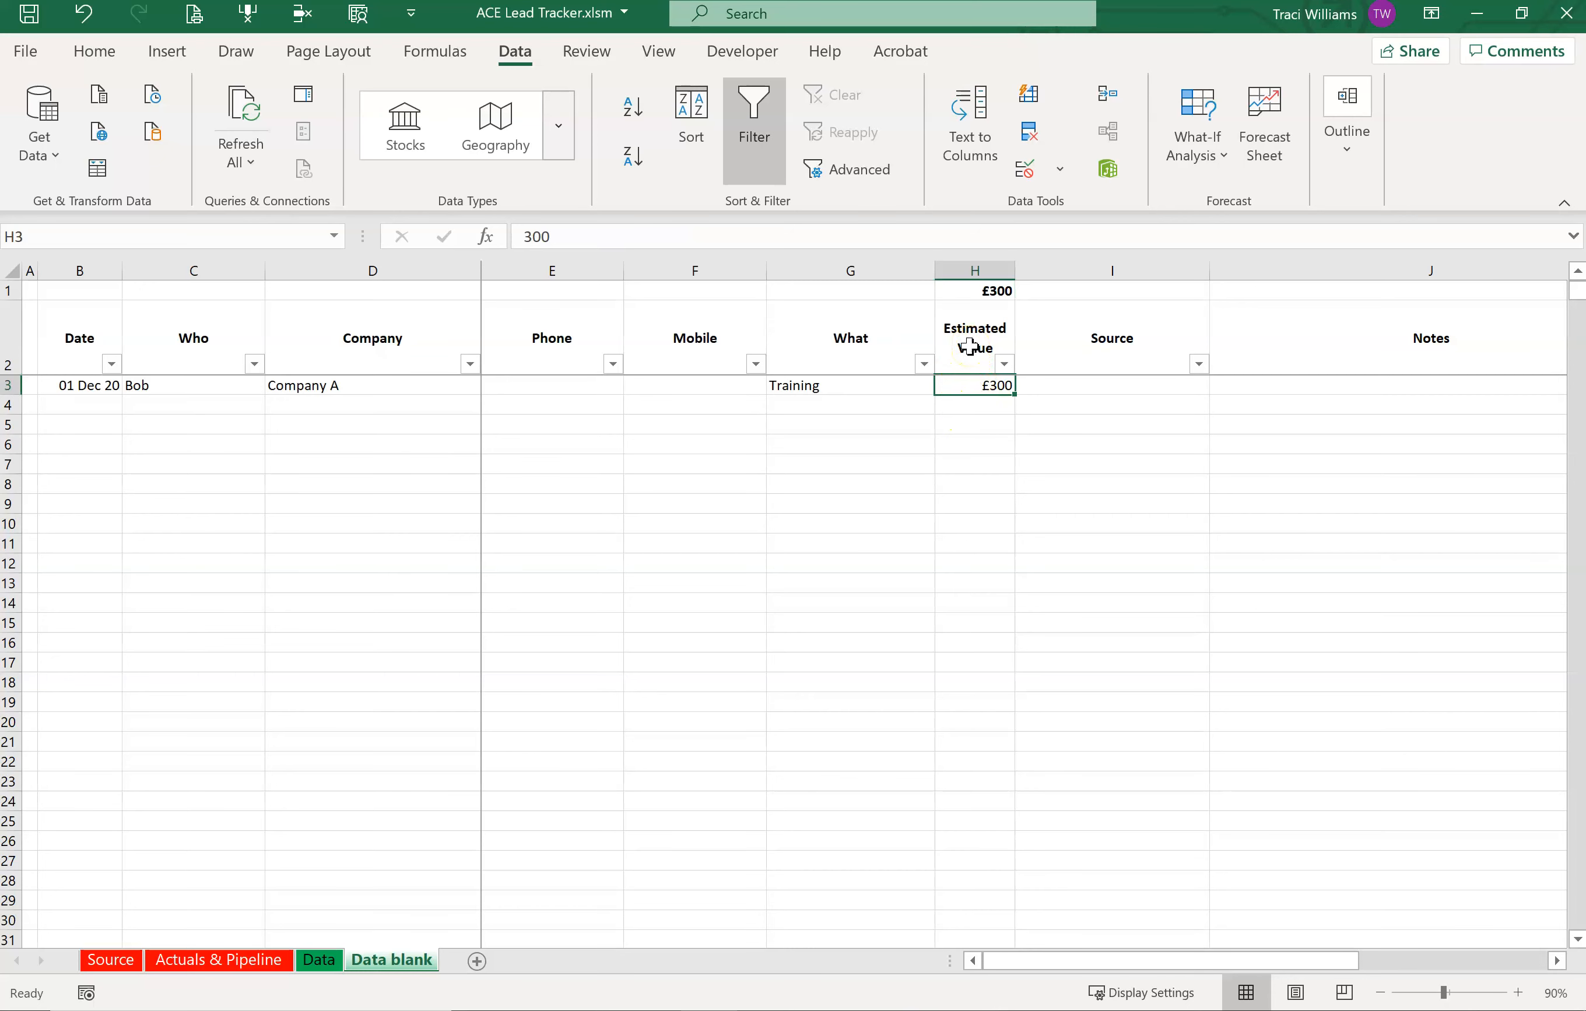
- Enter Website as the source of the lead in row 3
left_click(1116, 387)
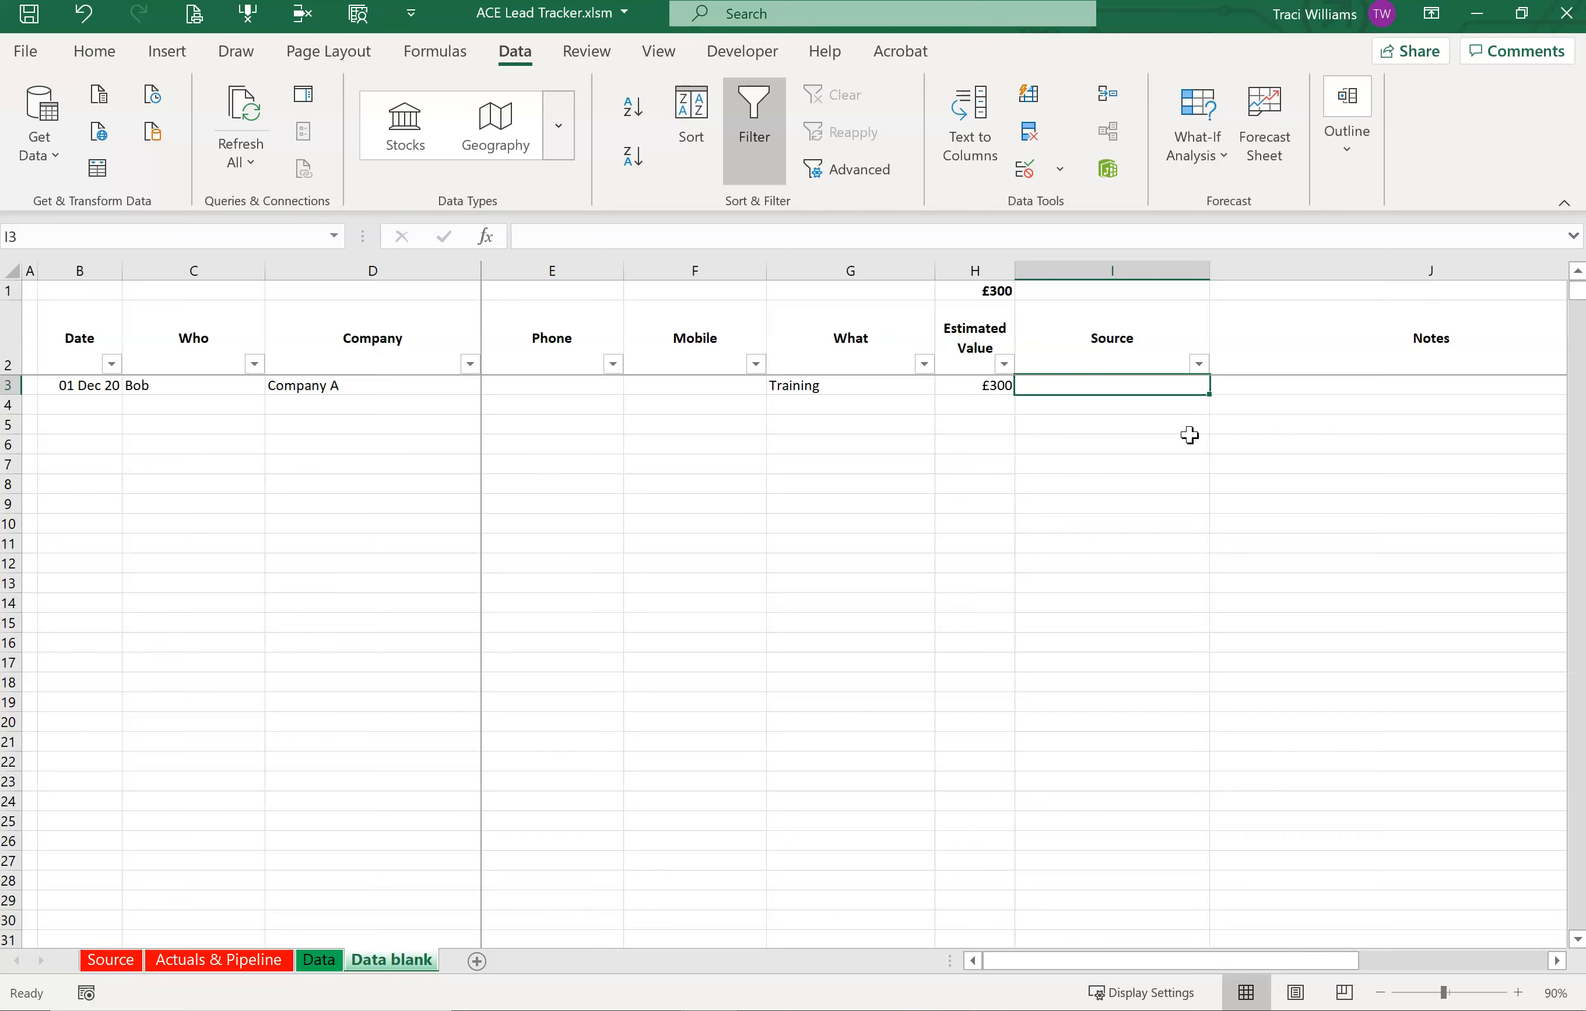
type("Website")
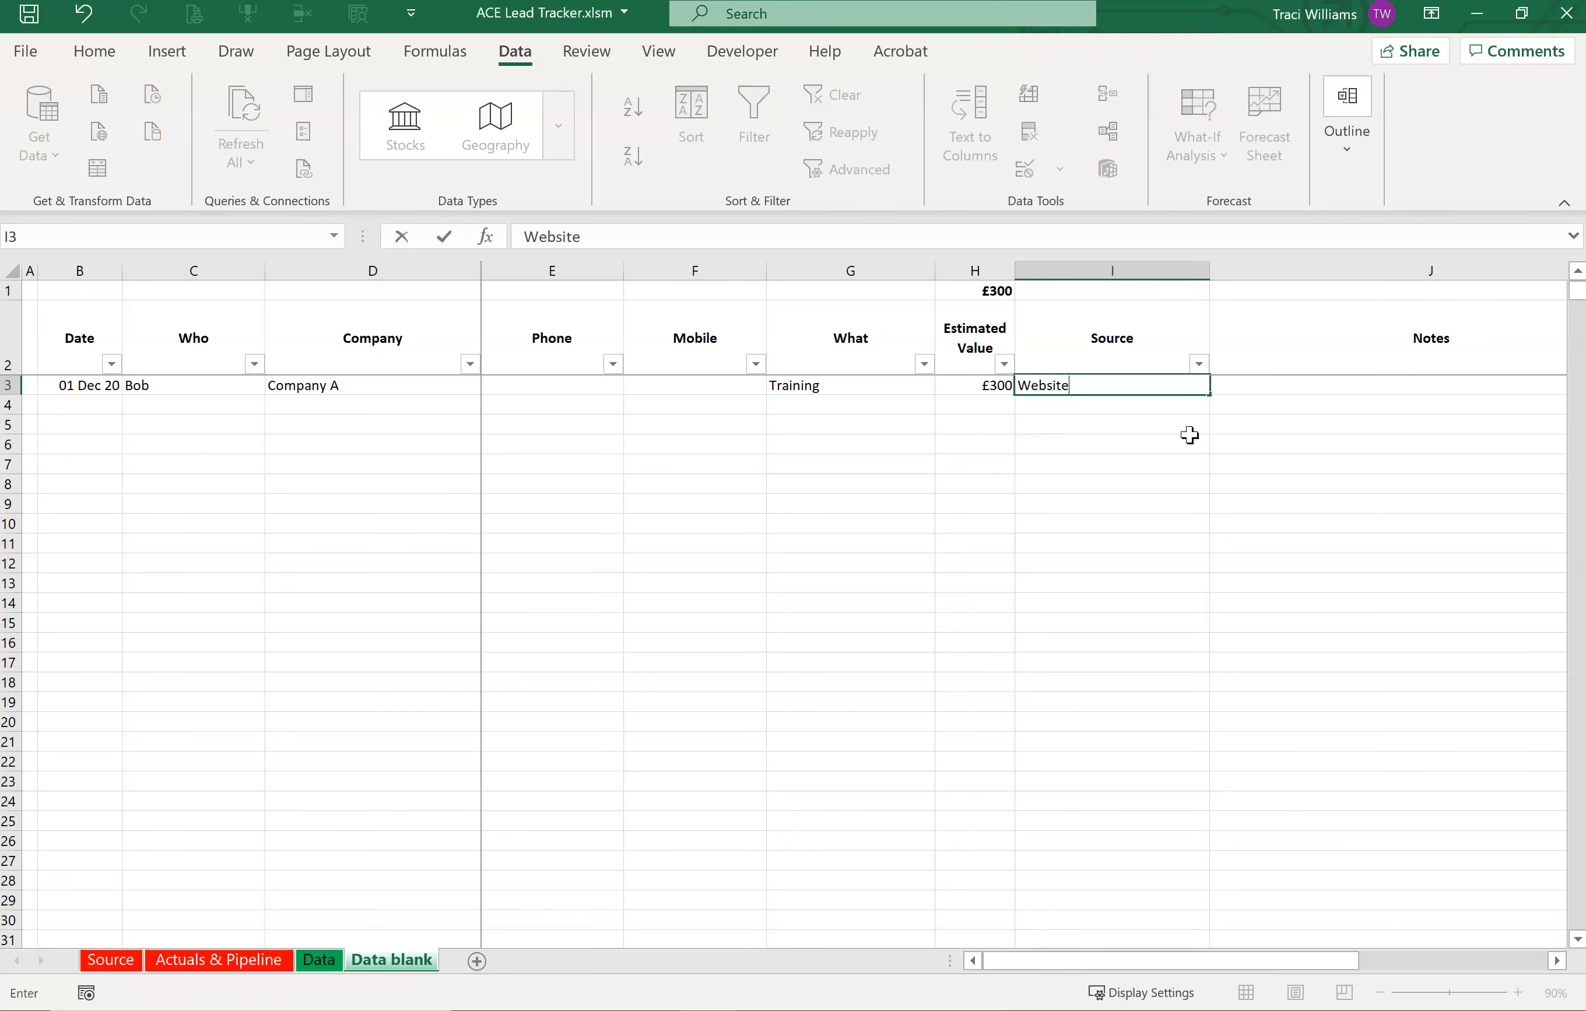
key("Return")
key("Up")
- Leave the lead's notes blank and enter Call as its action in K3
key("Right")
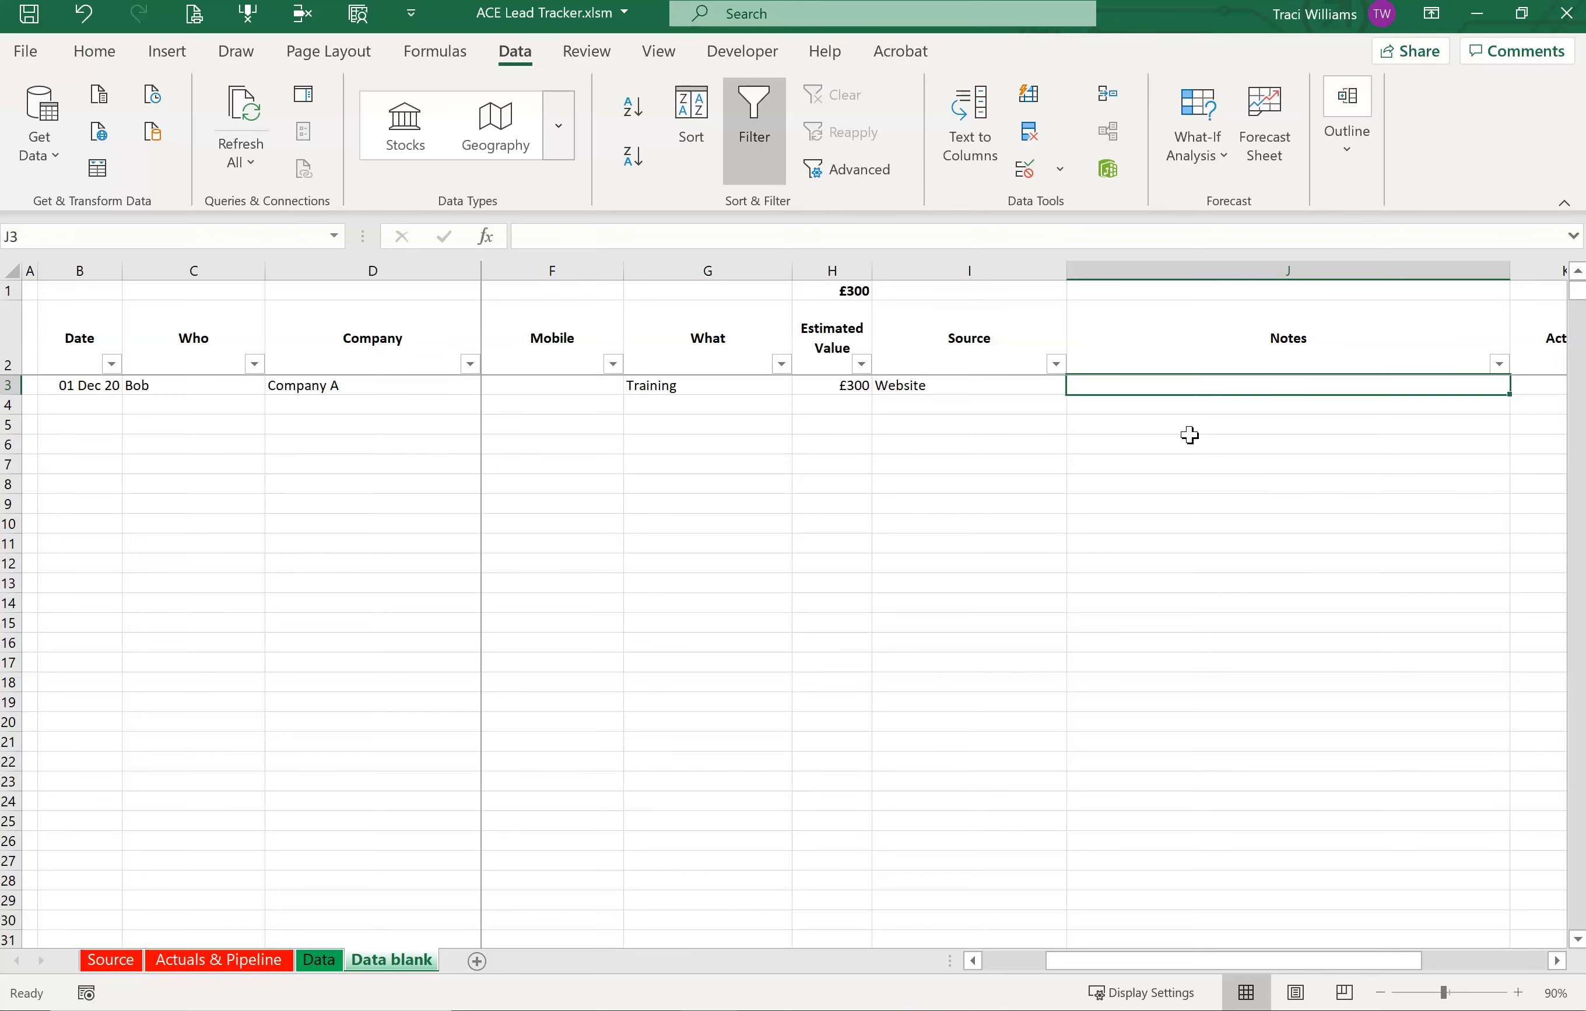
key("Right")
key("Right")
key("Right")
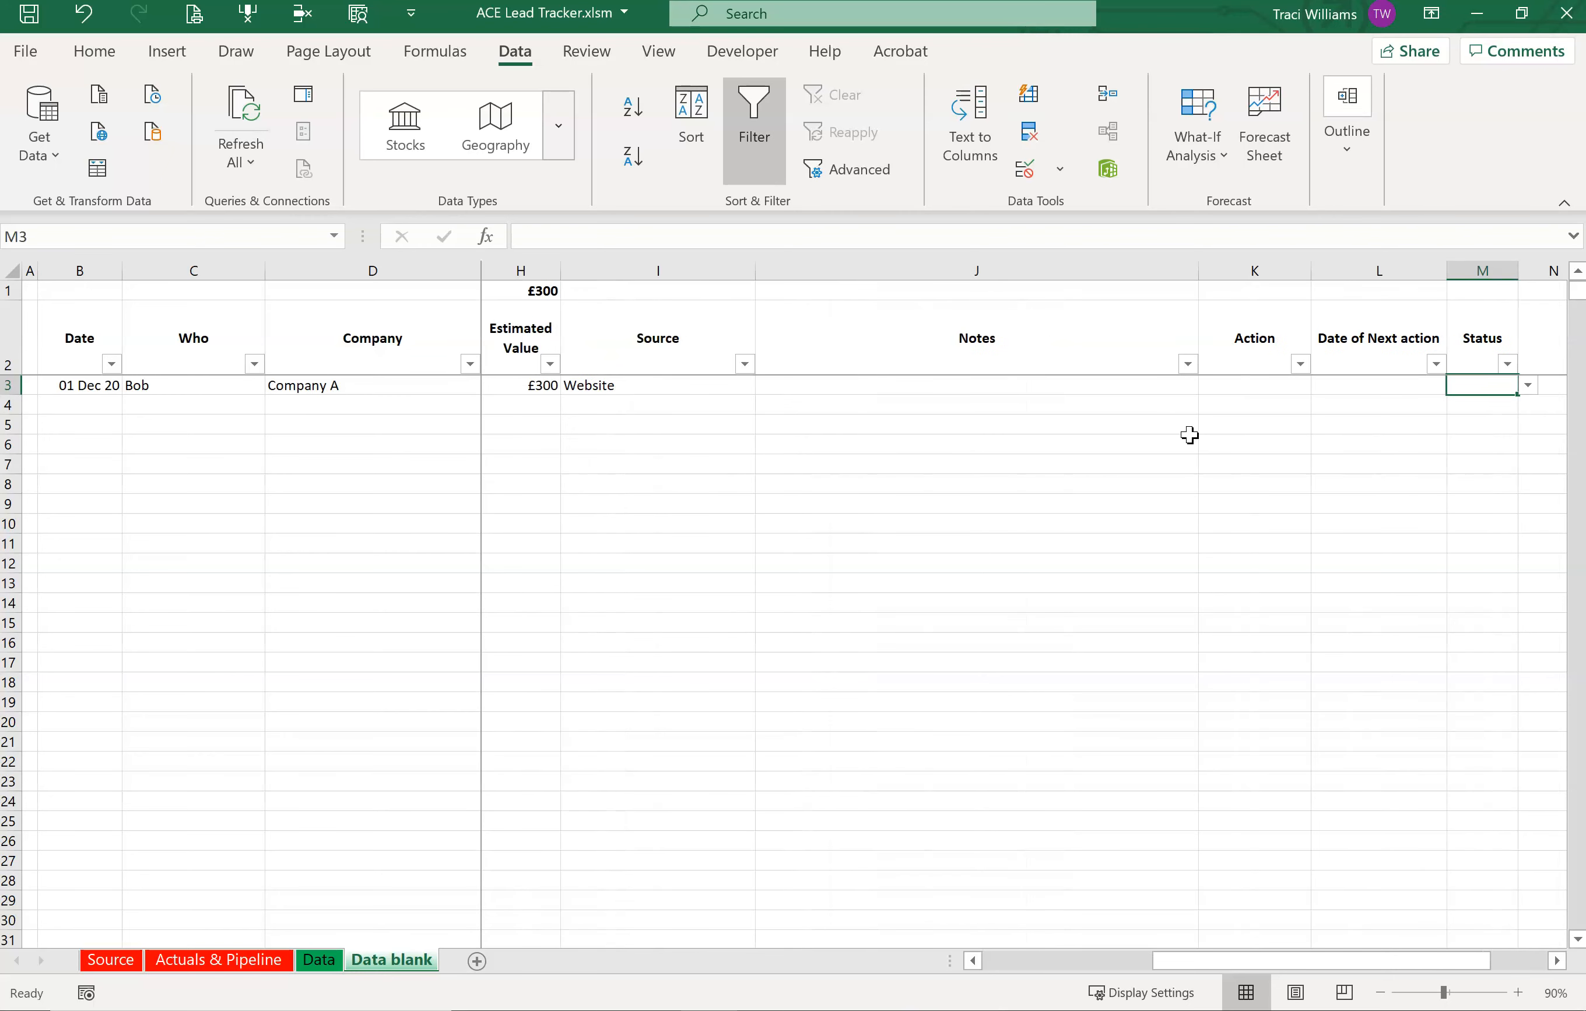
key("Left")
key("Left")
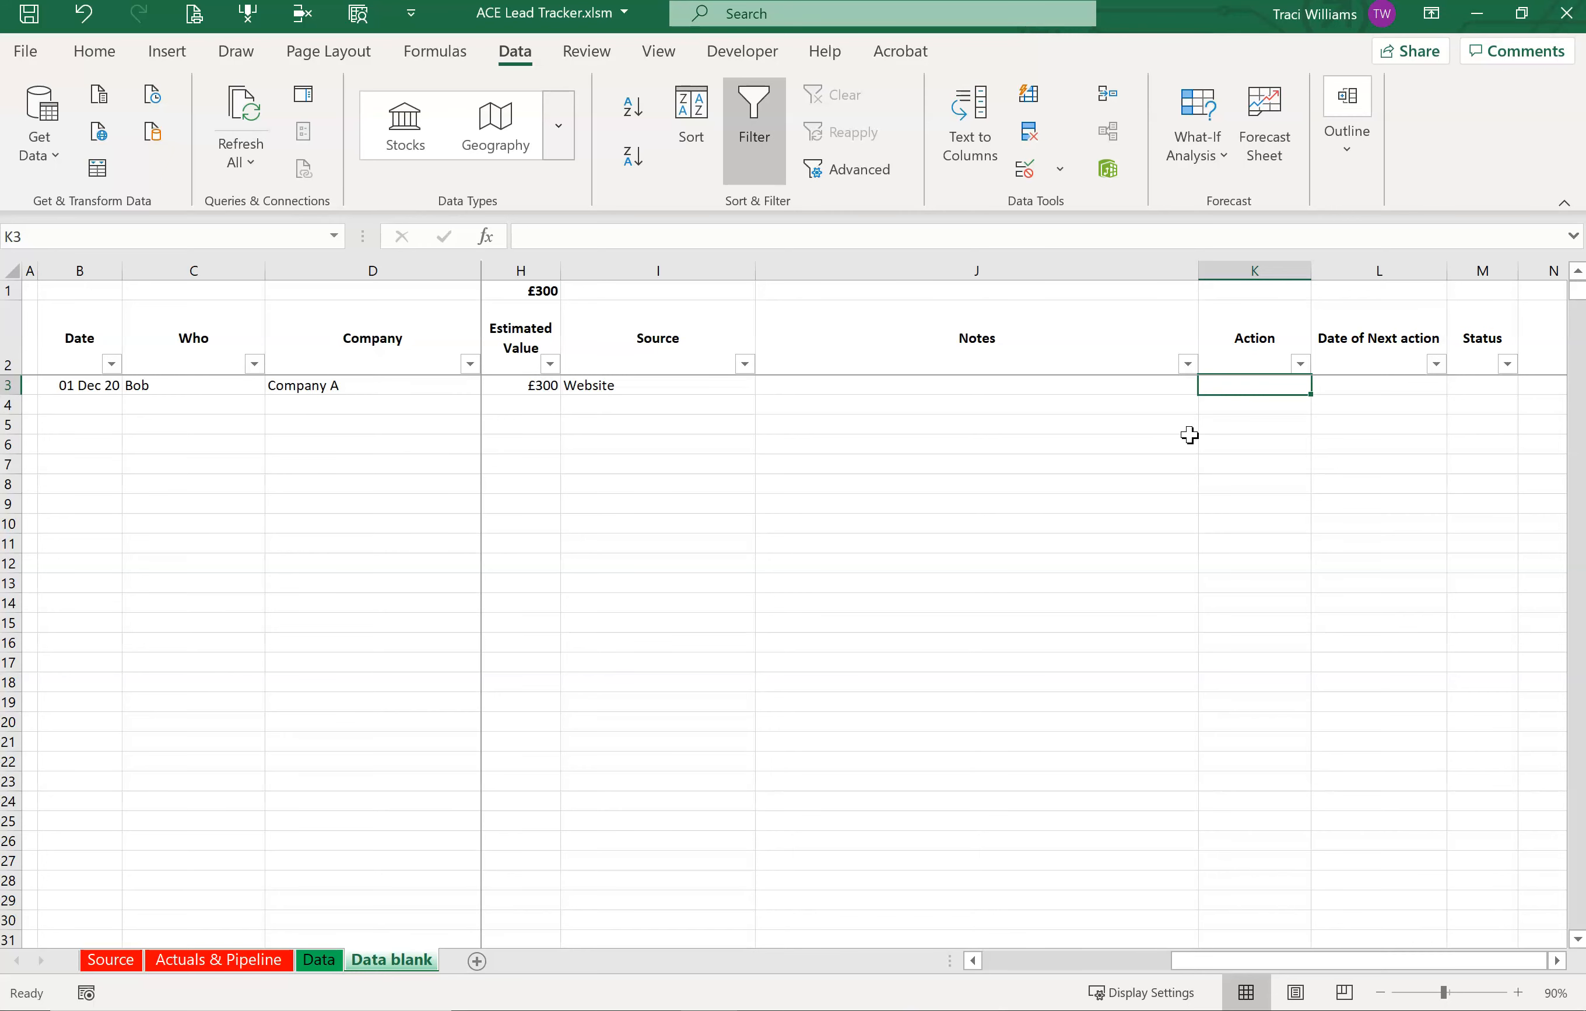
type("Call")
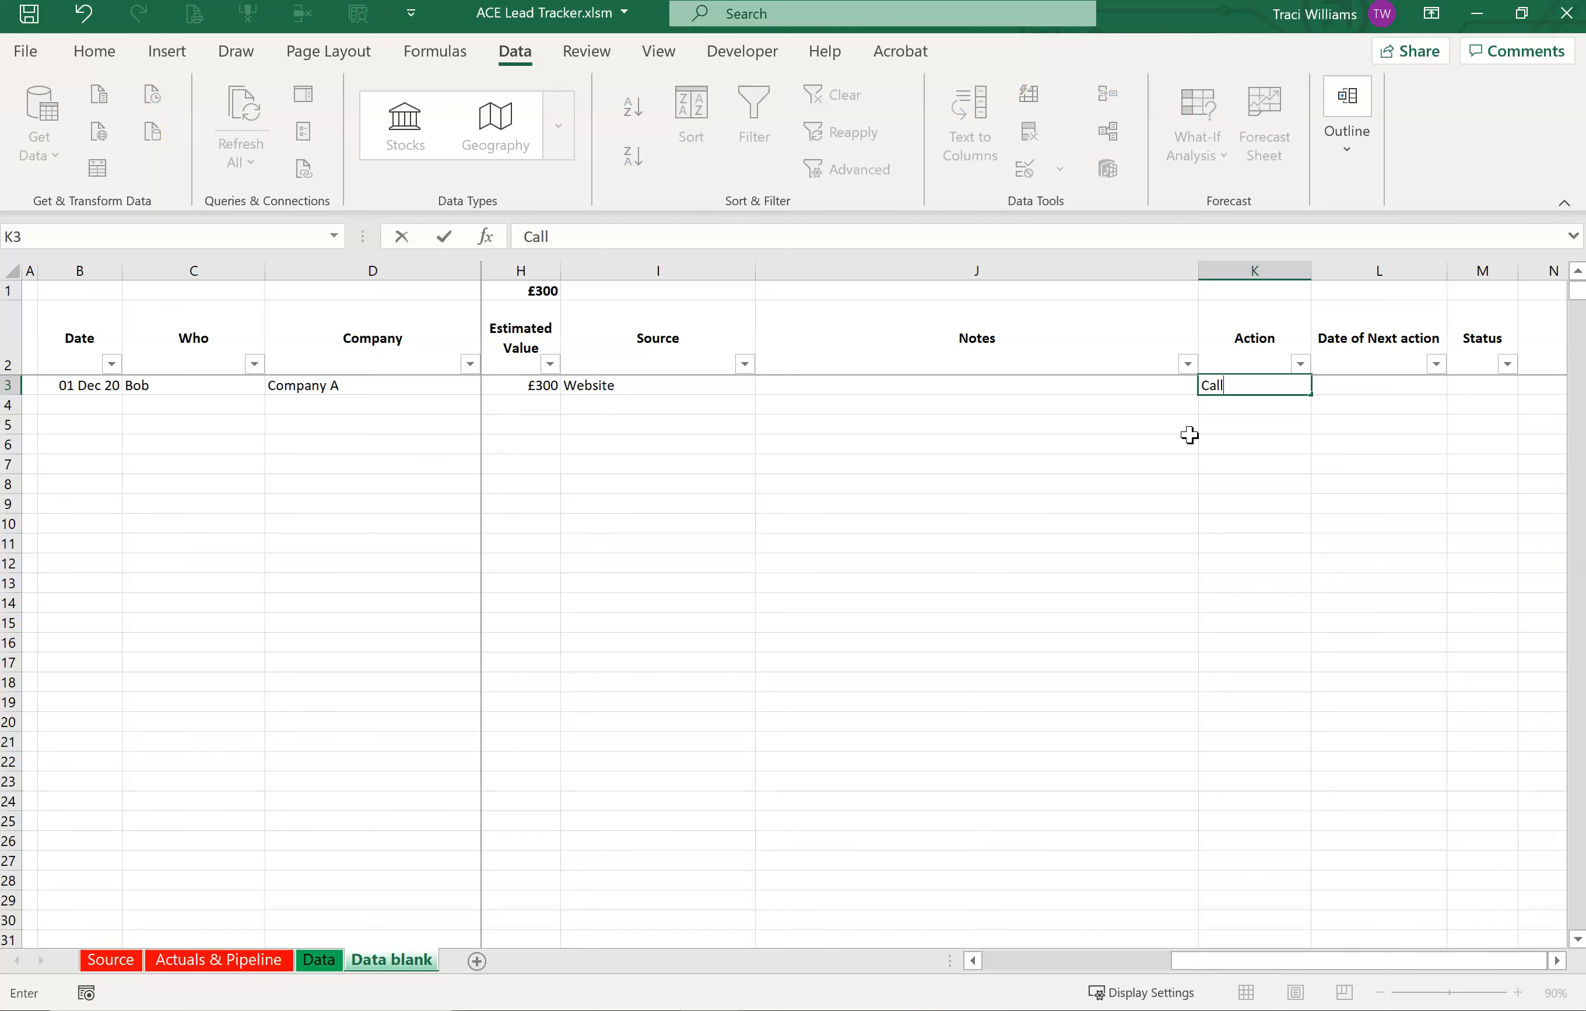
key("Return")
key("Up")
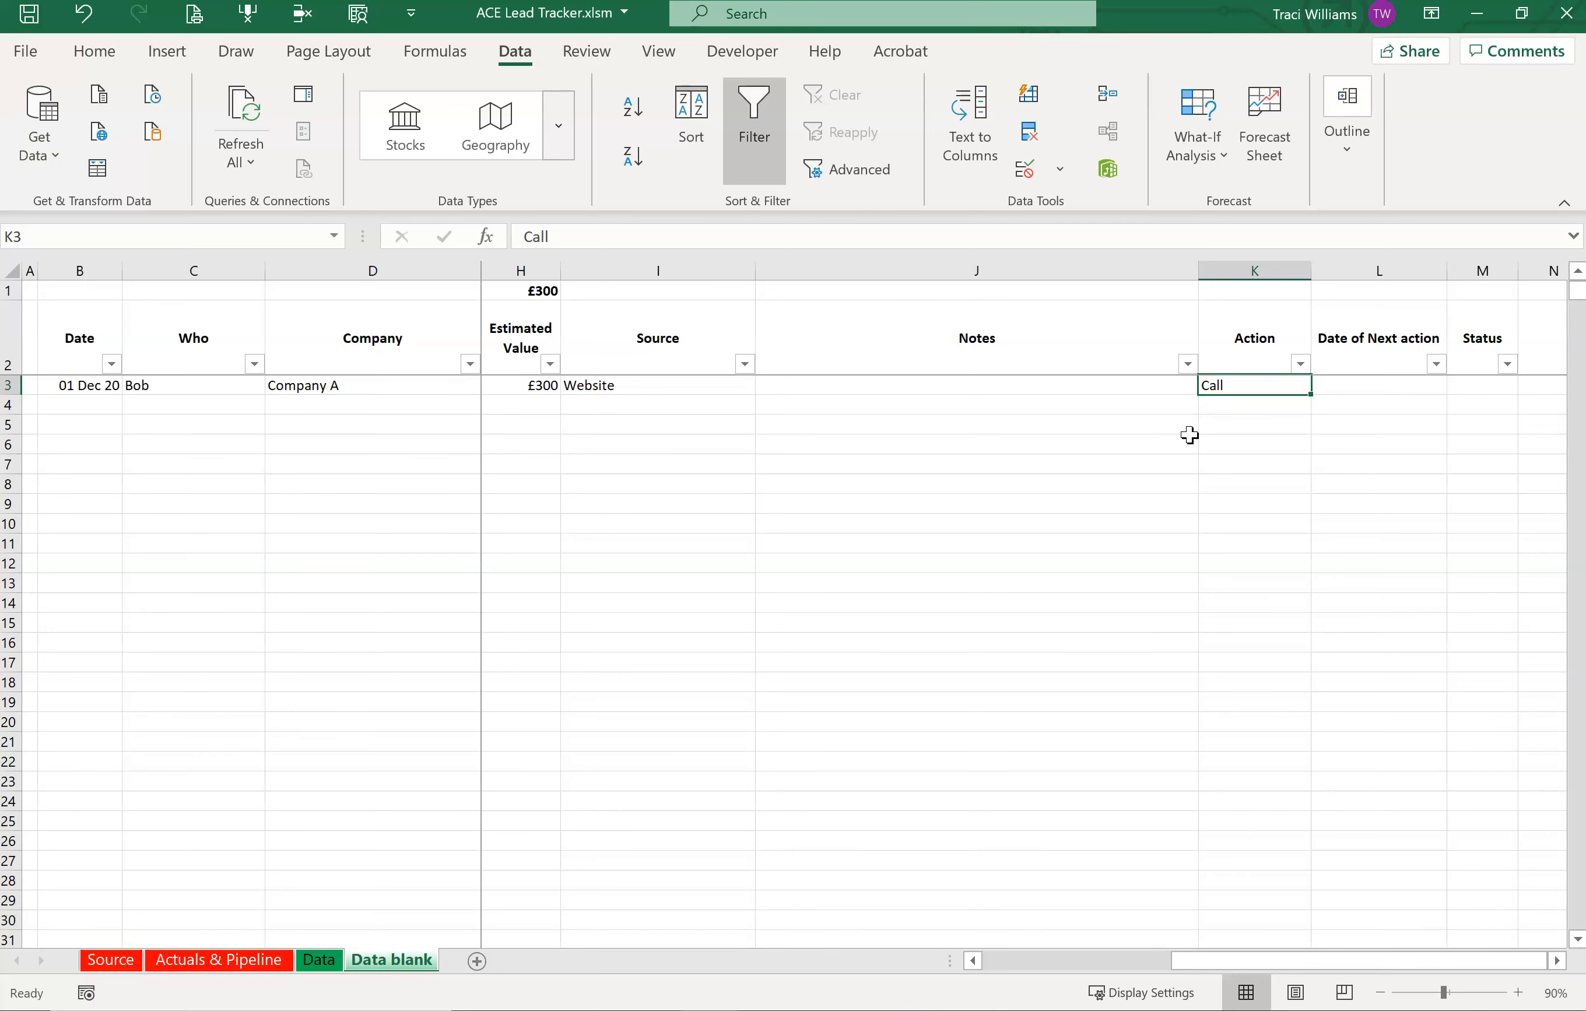
- Set the lead's date of next action to 6/1/21 in L3
key("Right")
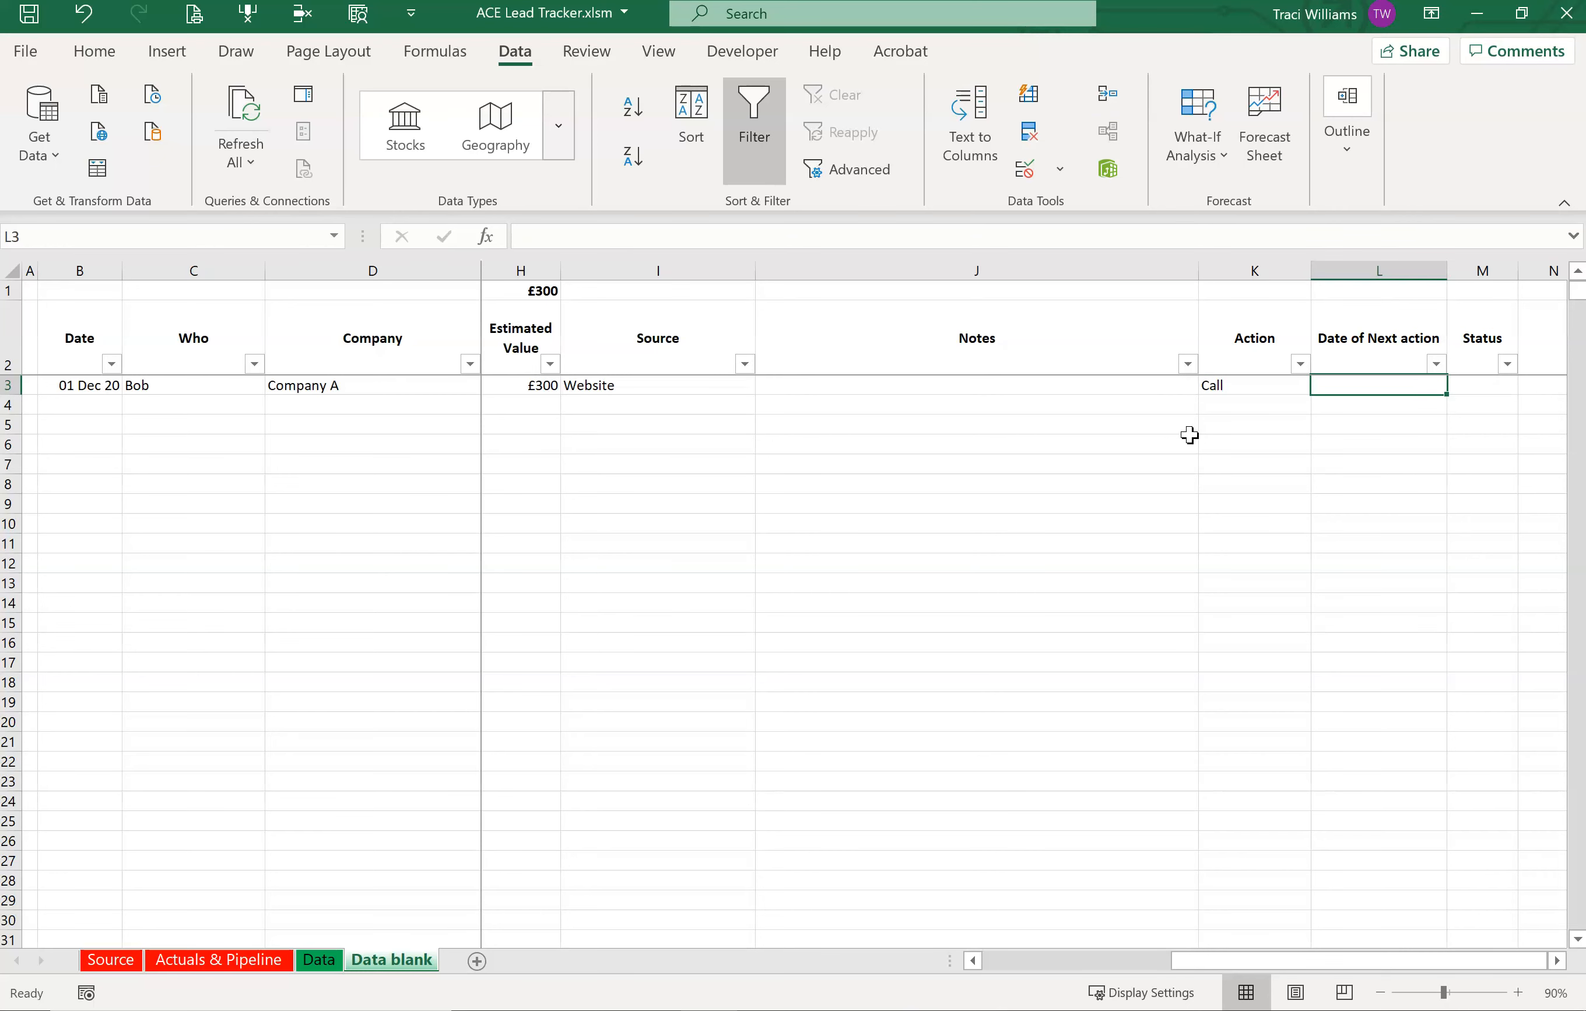
type("6")
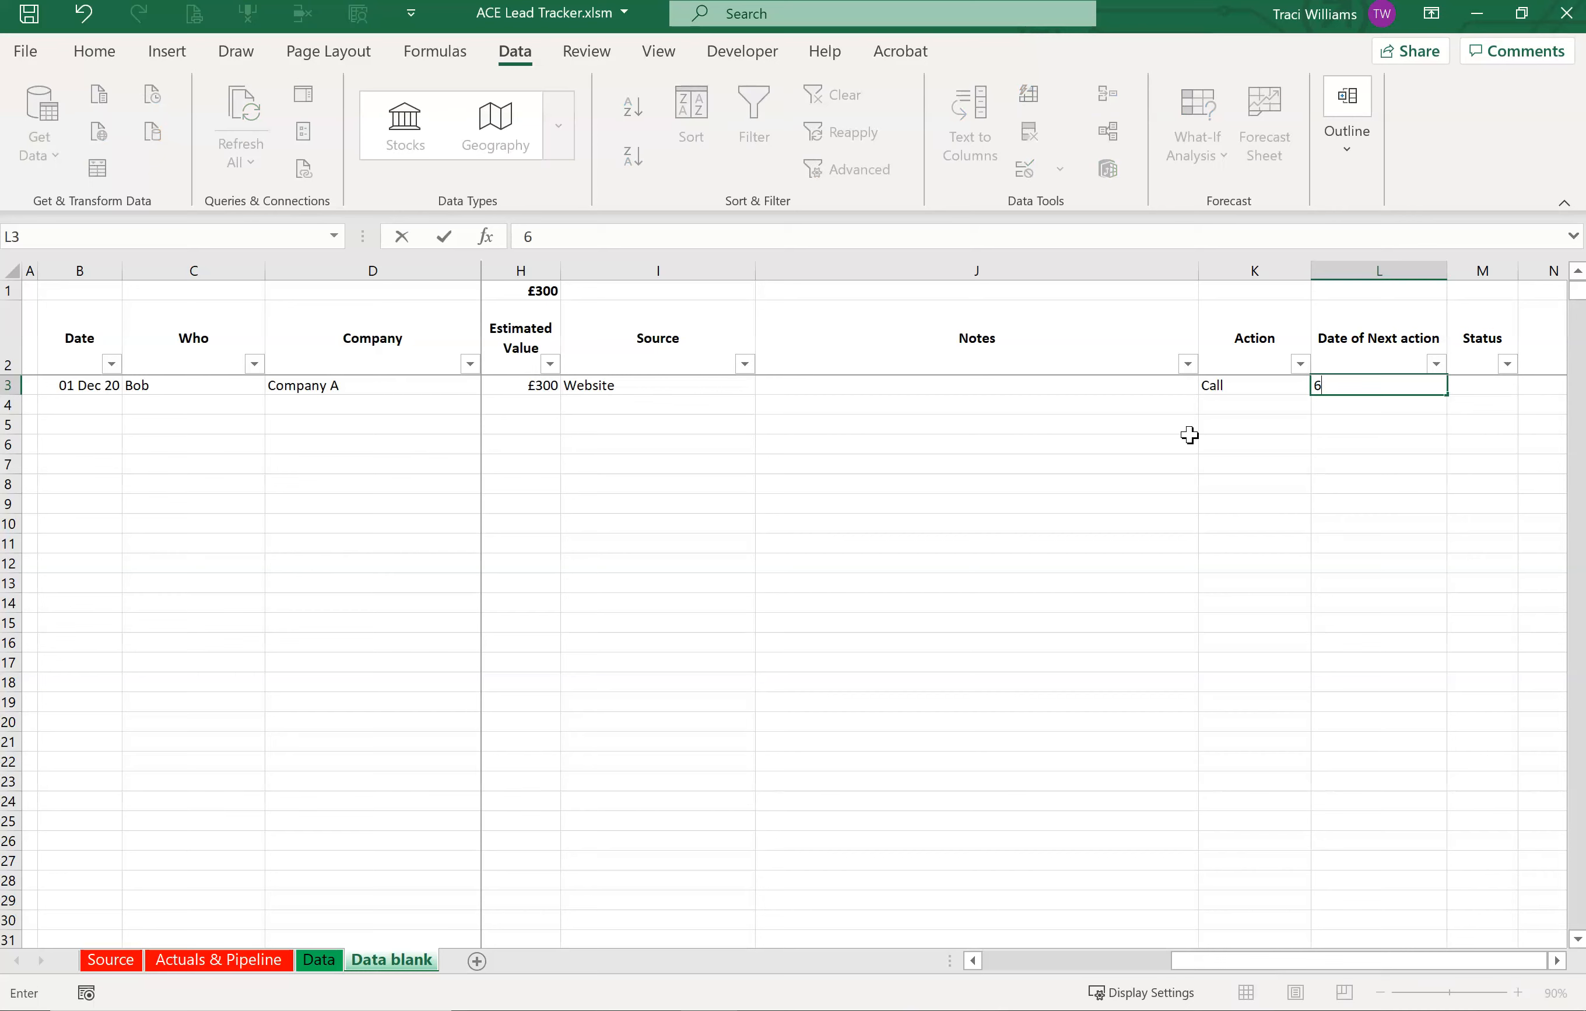
type("/1/21")
key("Return")
key("Up")
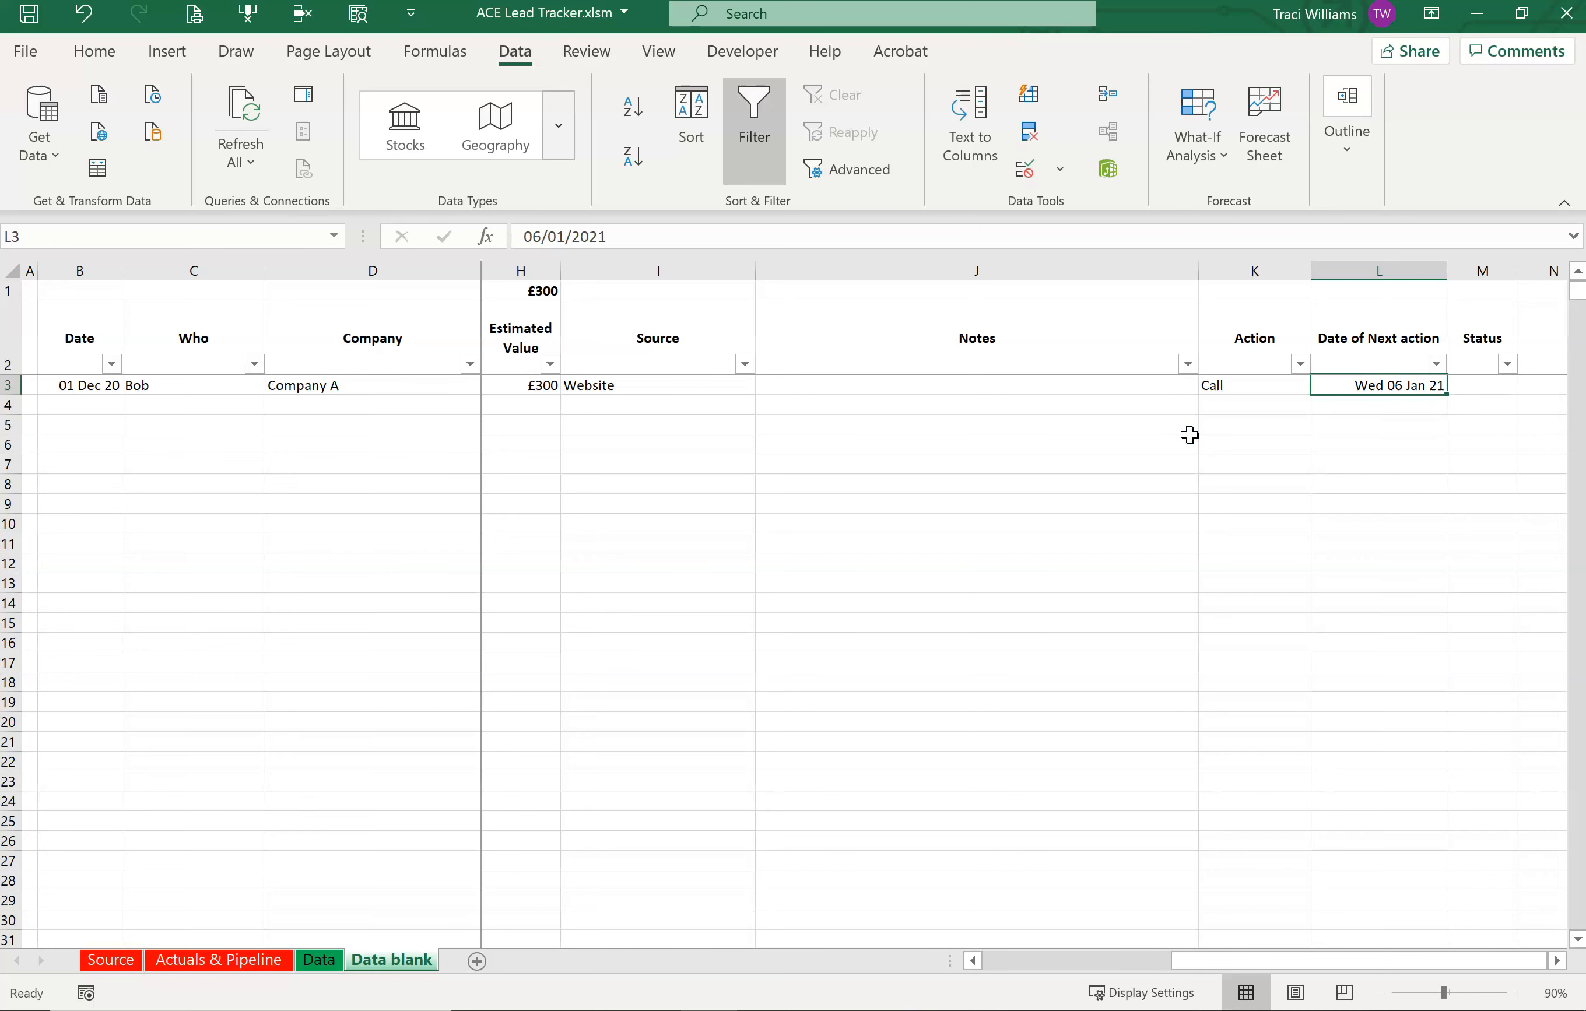
- Set the lead's status in M3 to Potential
key("Right")
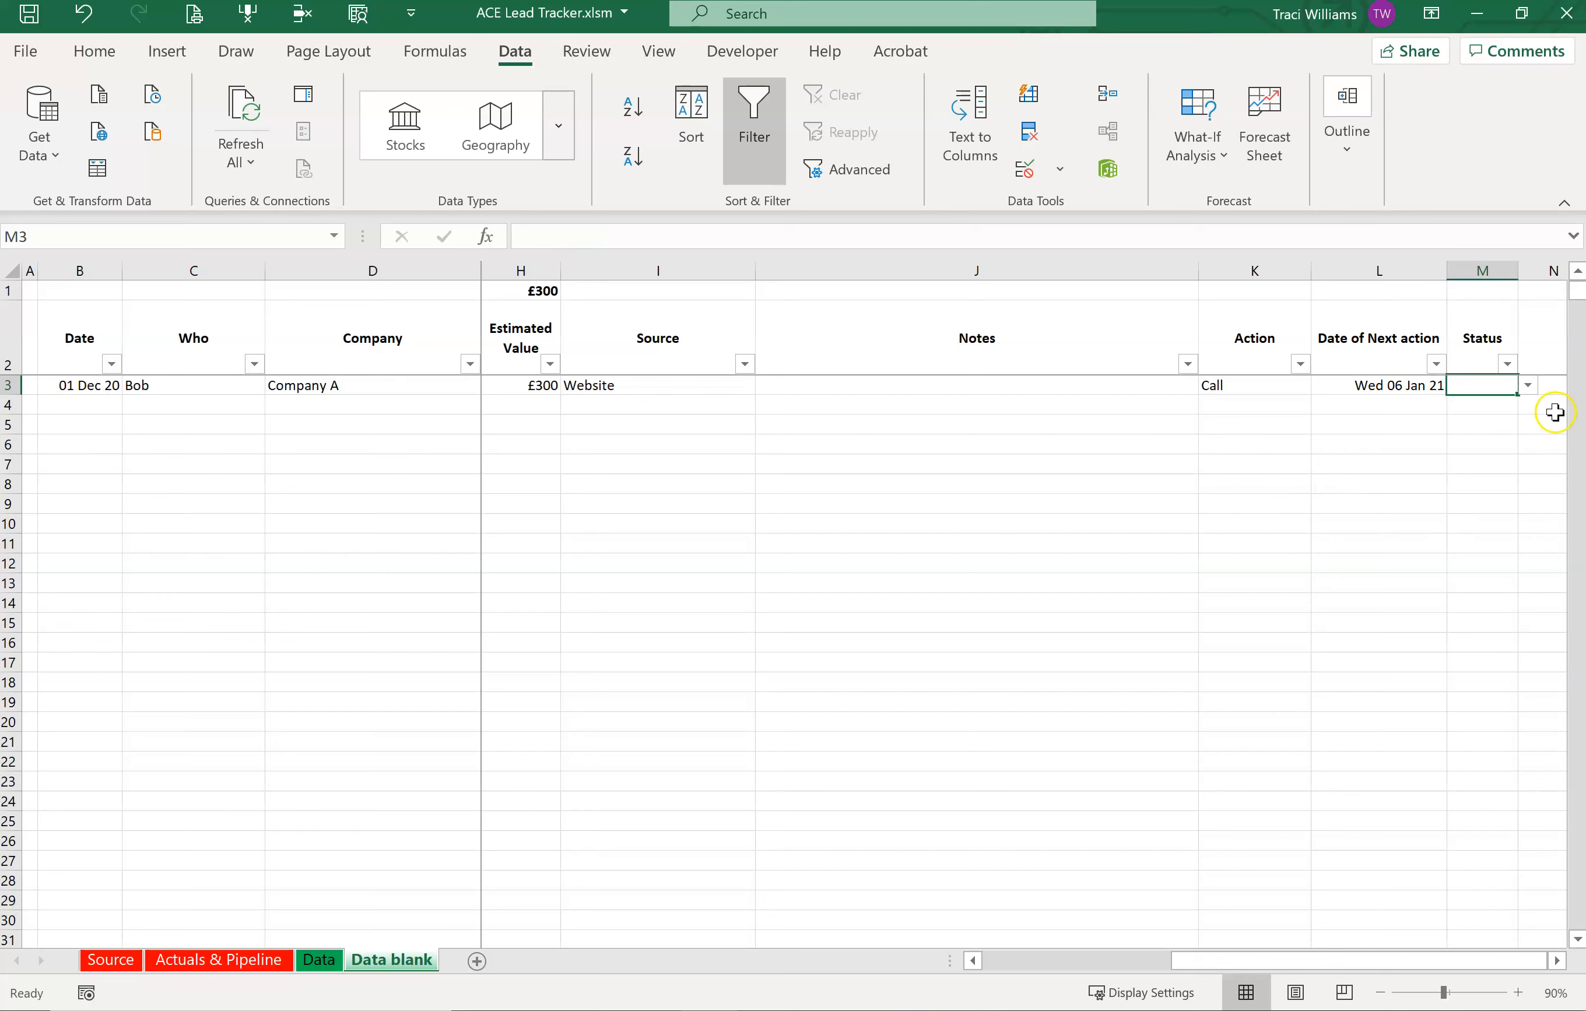
left_click(1528, 388)
left_click(1532, 390)
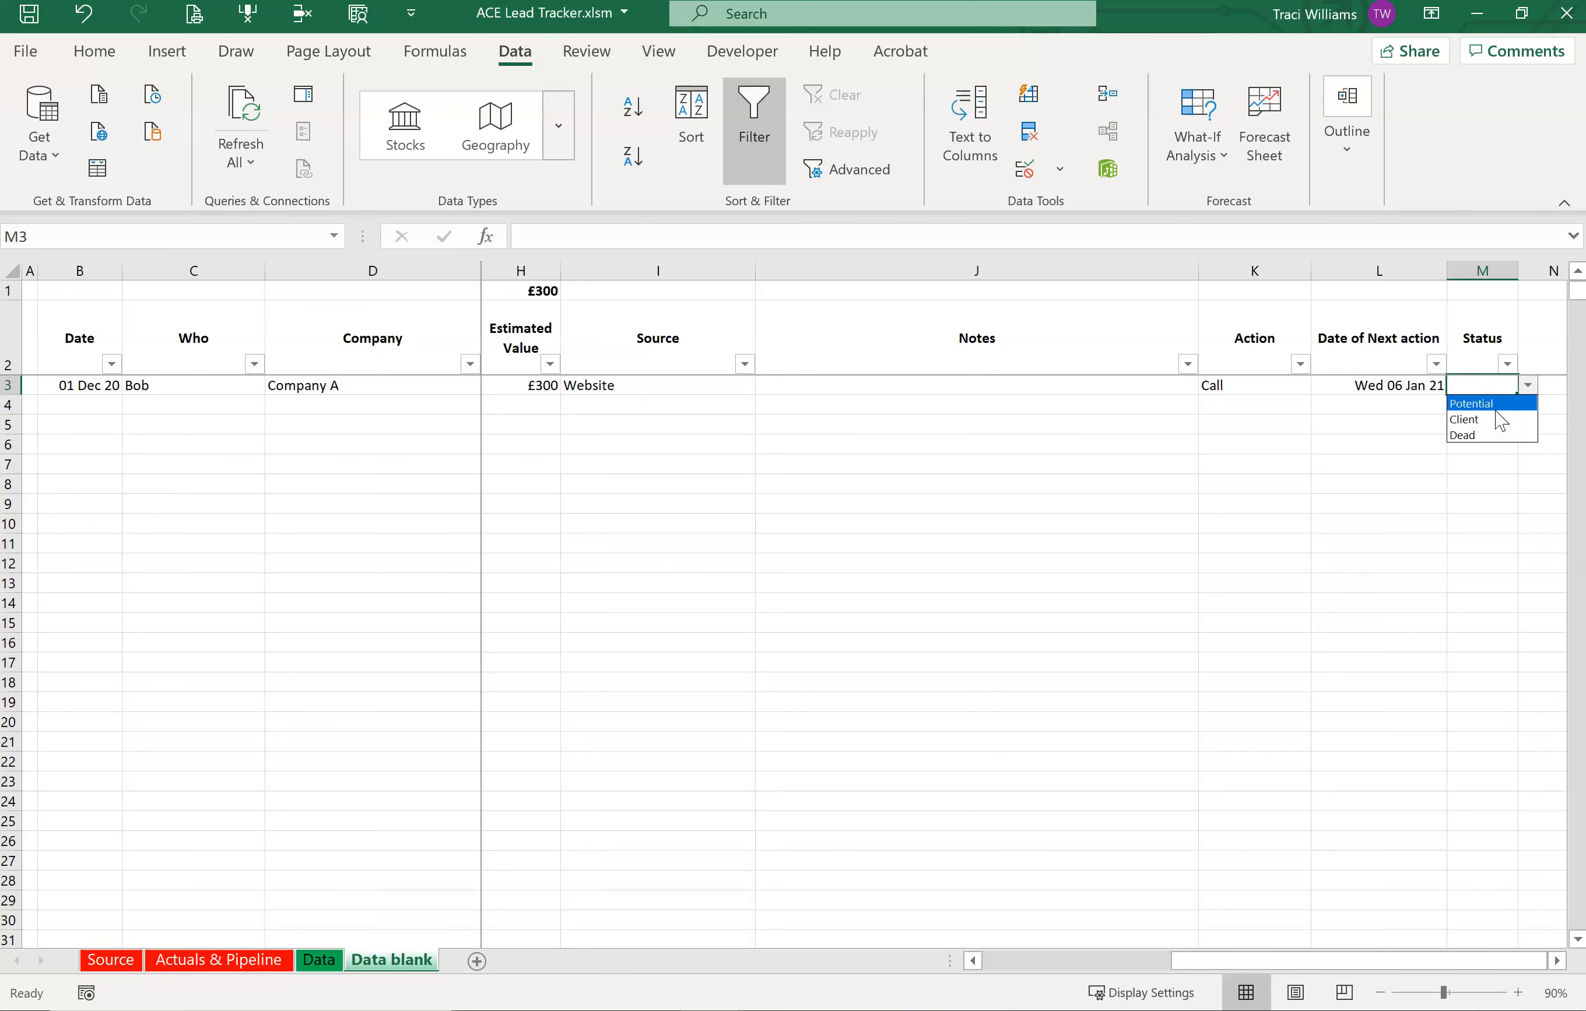
left_click(1498, 421)
left_click(1502, 408)
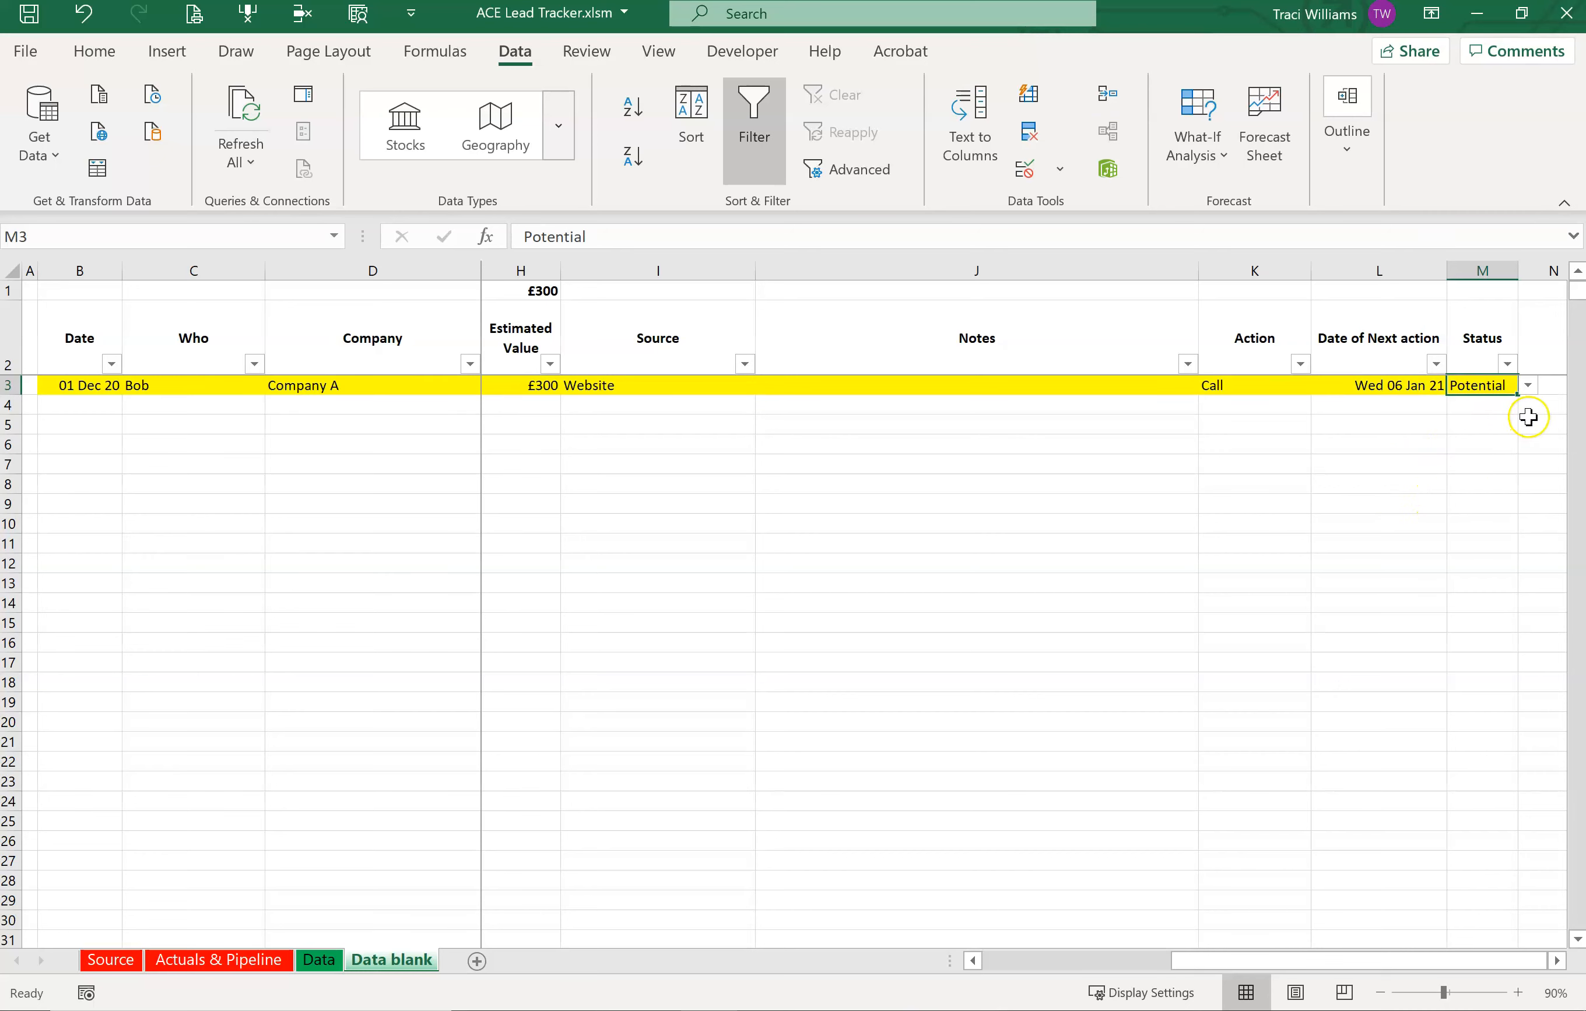
- Change the lead's status in M3 to Client and finally to Dead, showing the row colour for each
left_click(1531, 389)
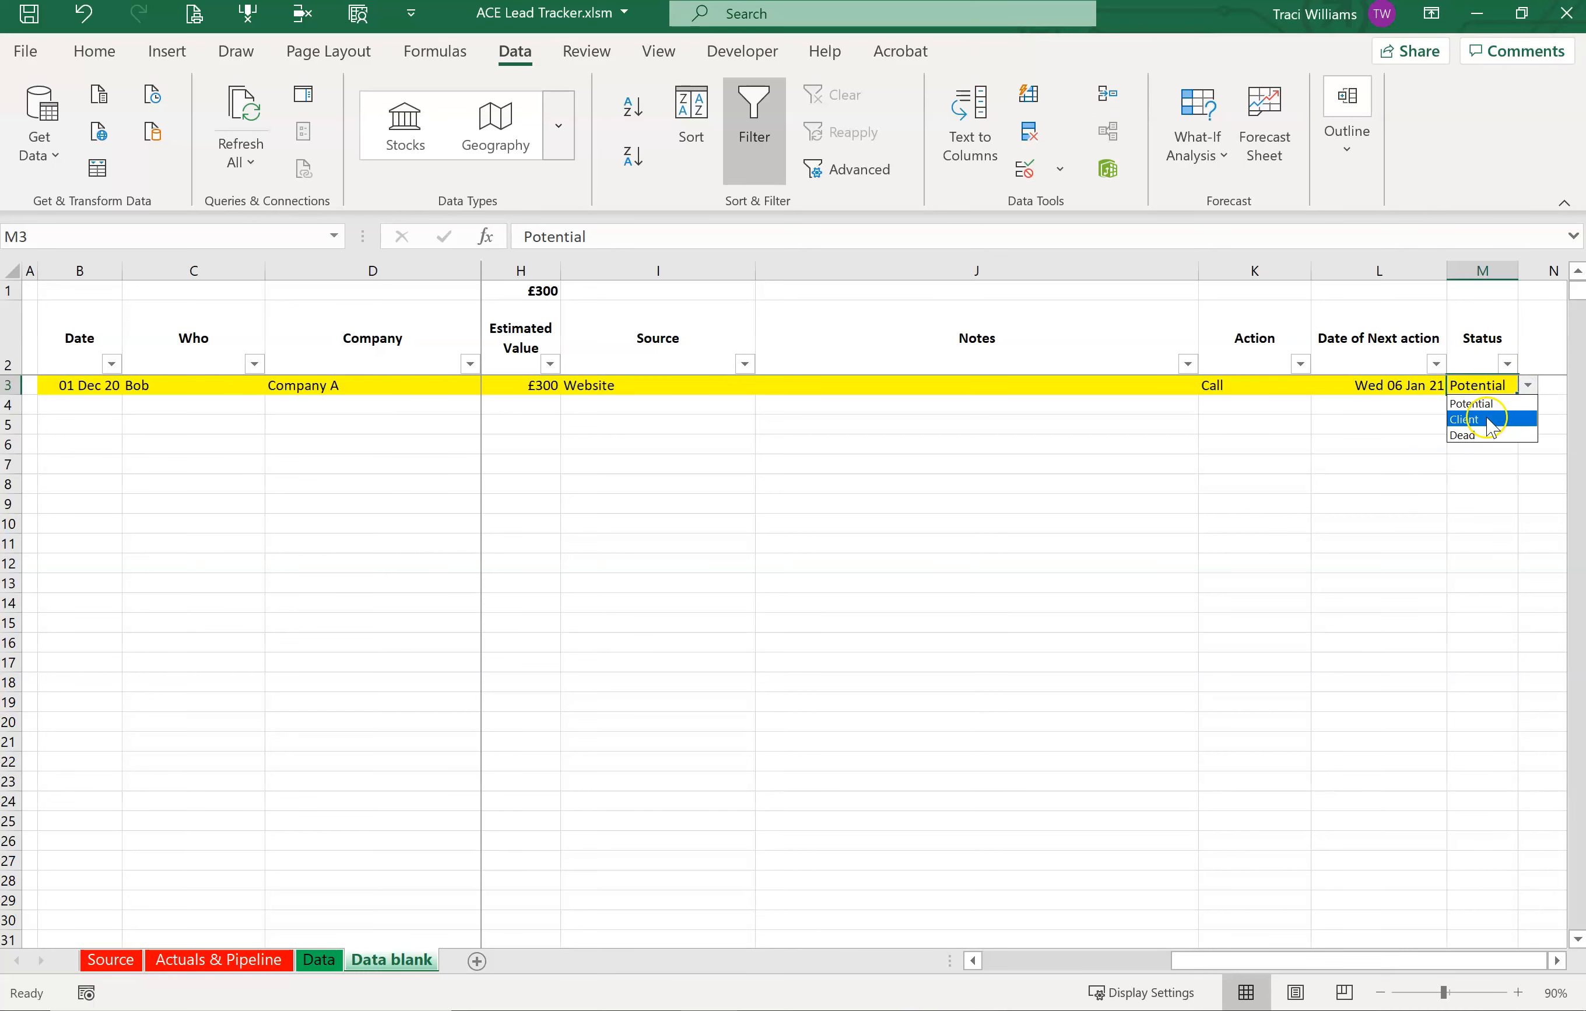
left_click(1486, 419)
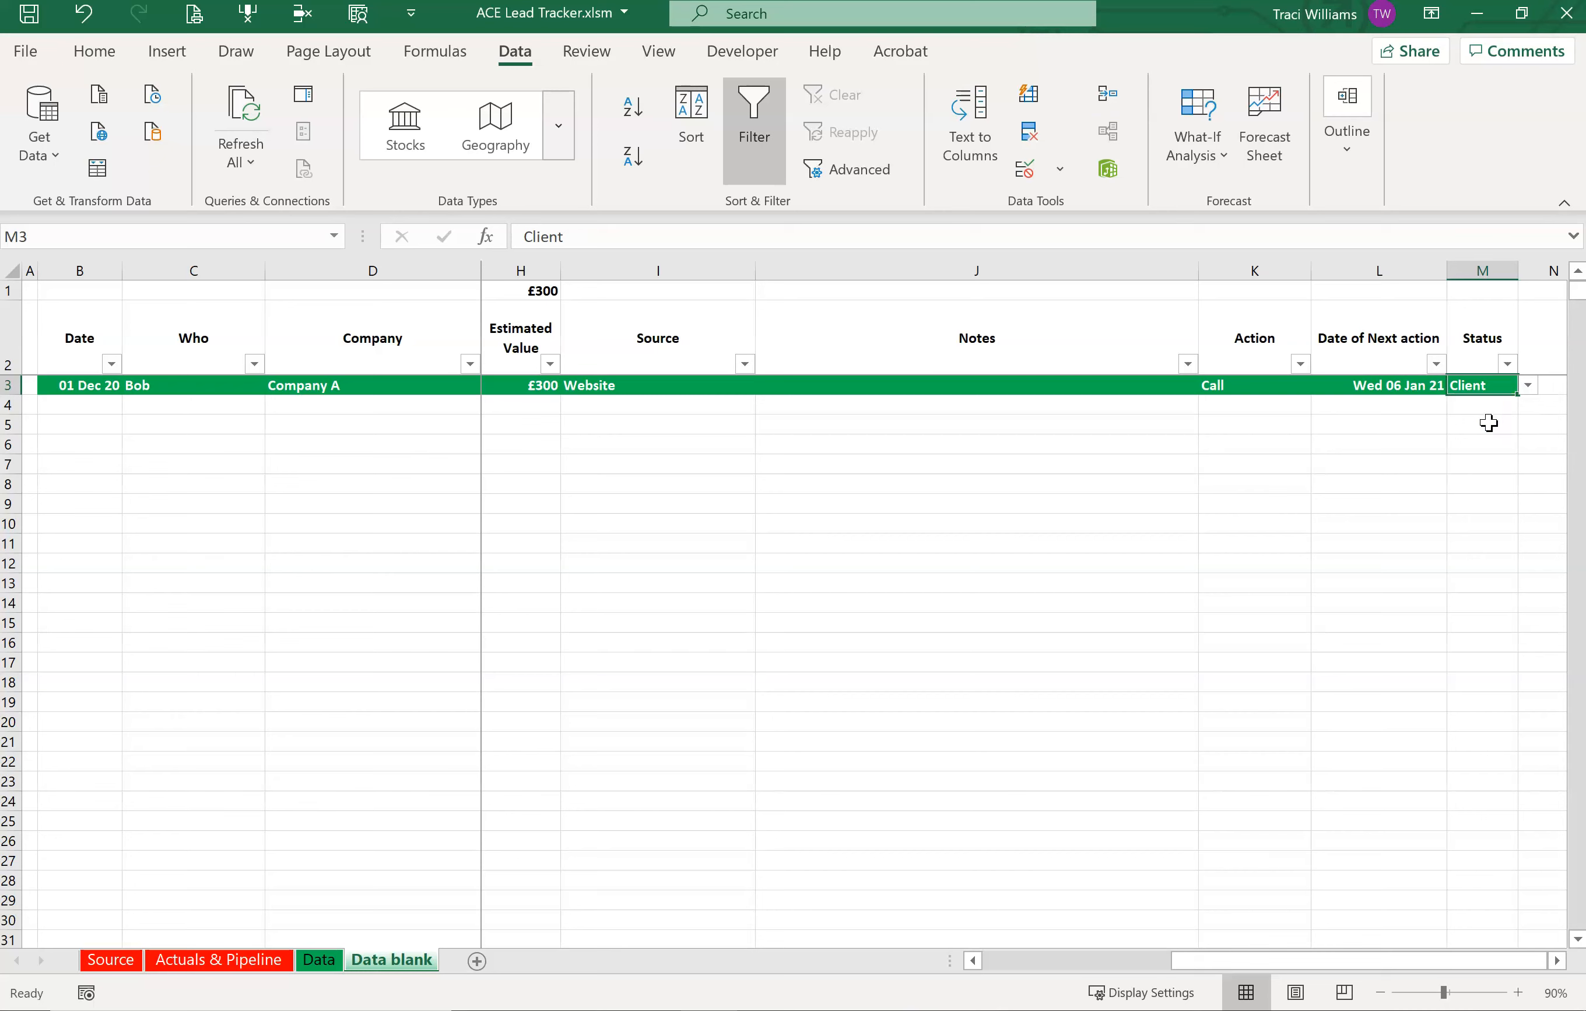
left_click(1527, 386)
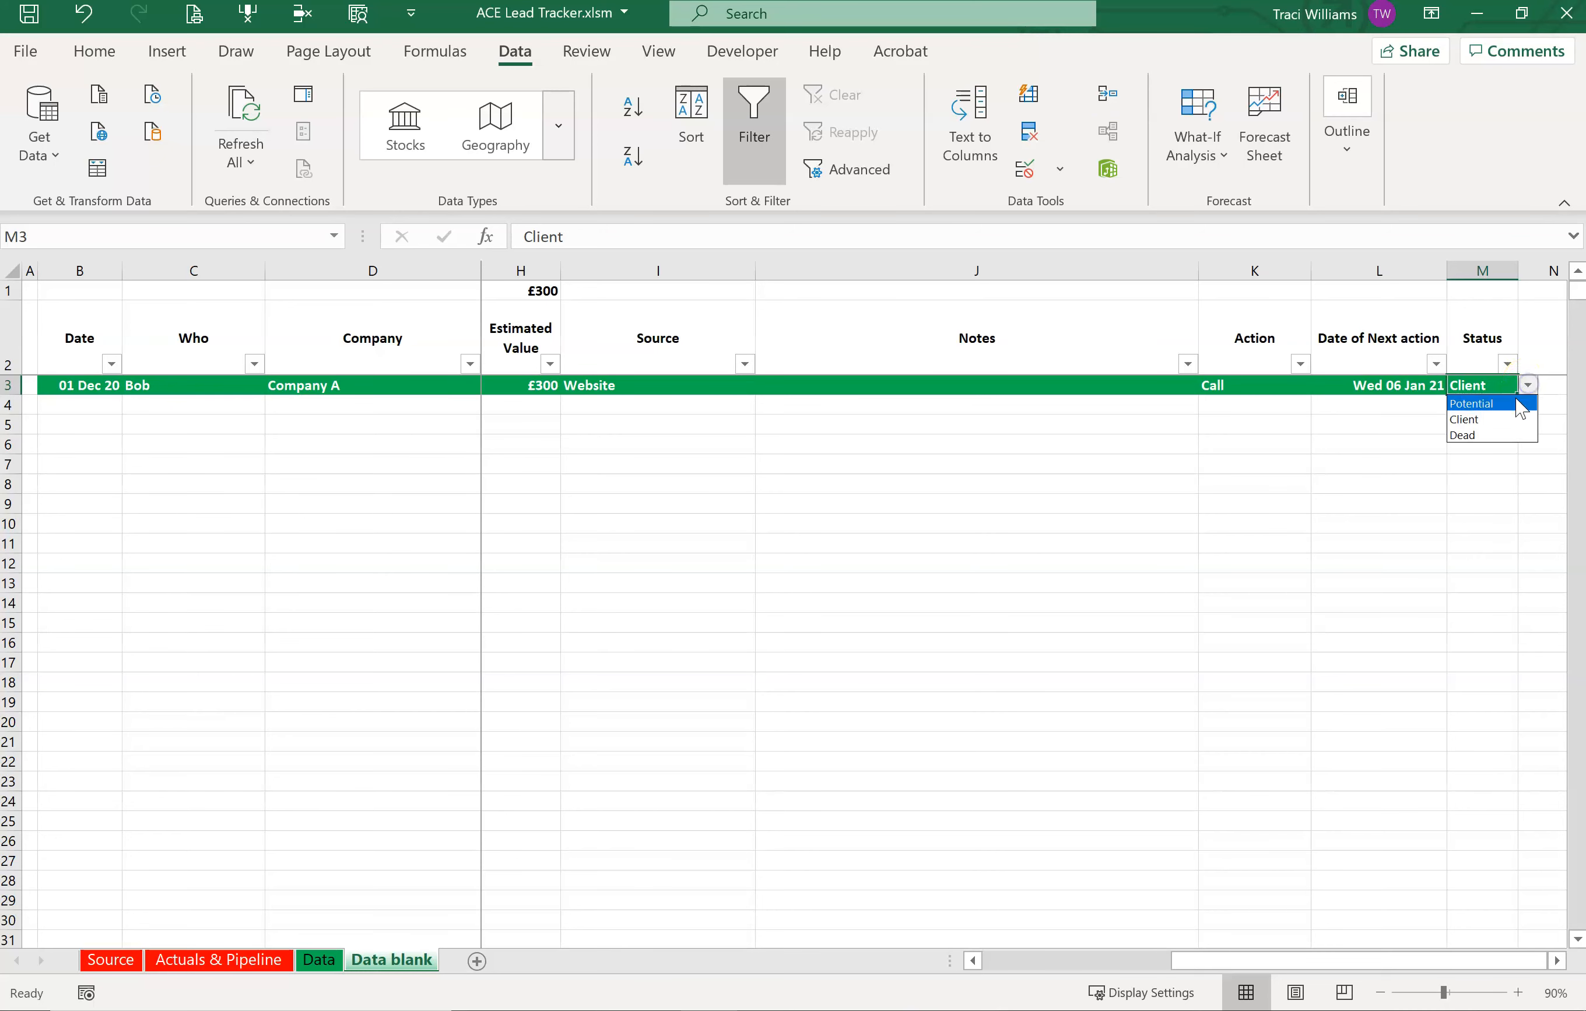
left_click(1472, 435)
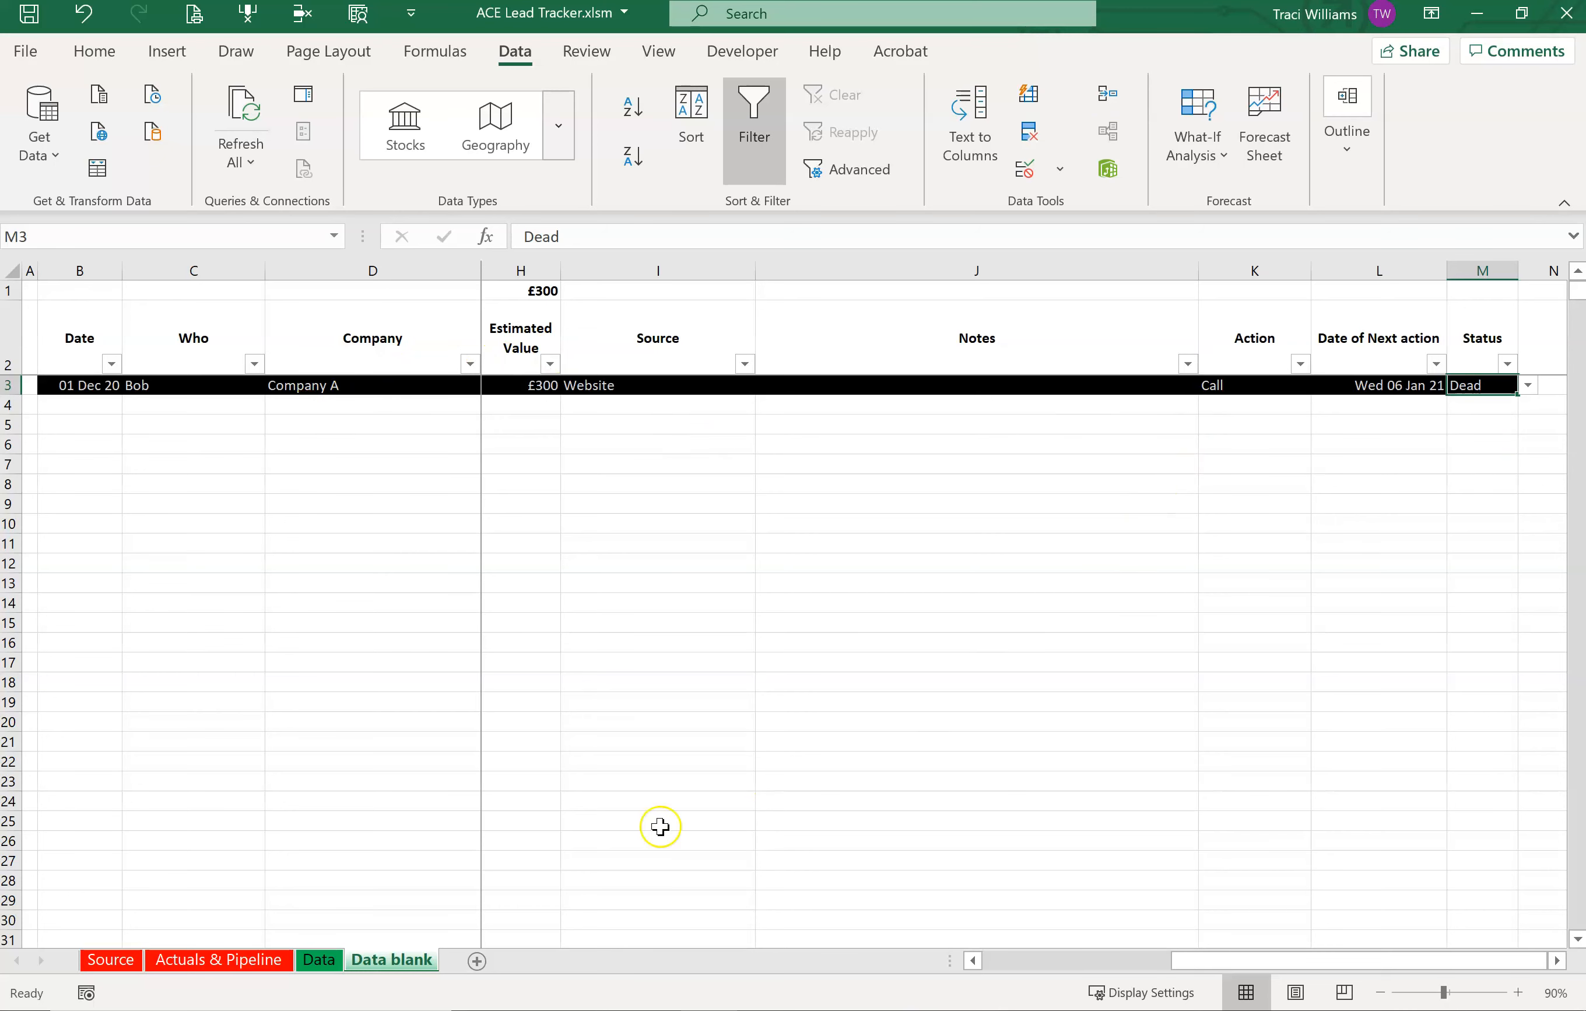
- Examine the colour-coded enquiries on the Data sheet, including their dates, contacts and companies down to the last row
left_click(322, 971)
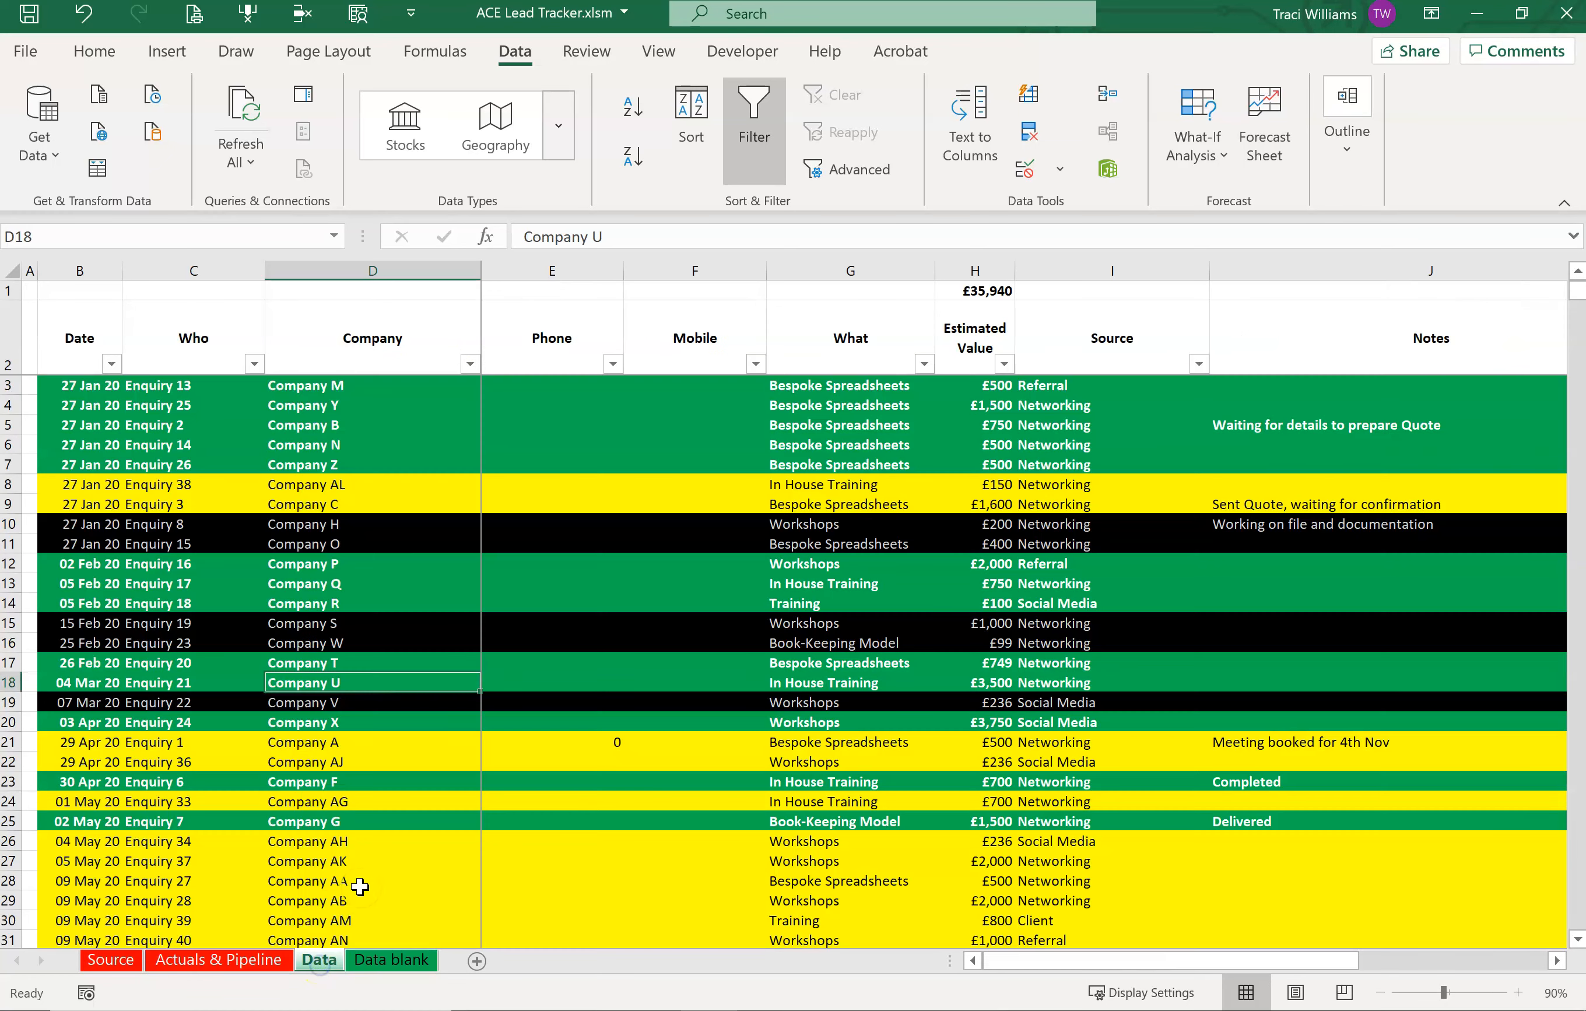
left_click(74, 353)
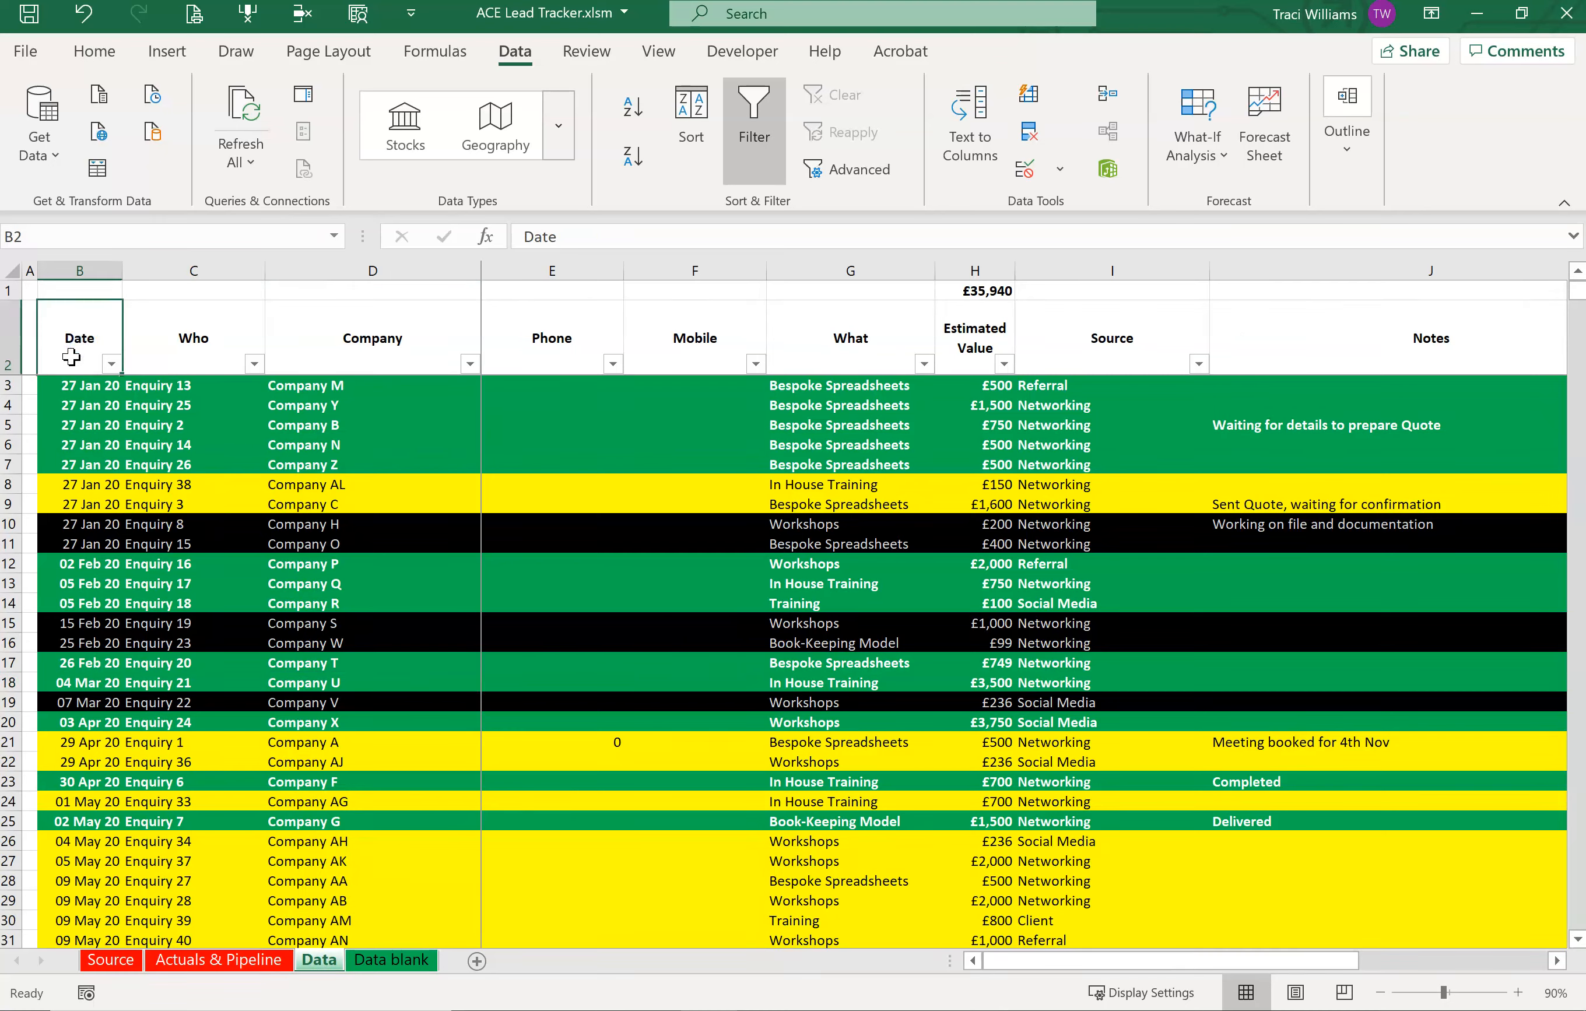
key("Down")
key("Down")
key("Down")
key("Down")
key("Down")
key("Down")
key("Down")
key("Down")
key("Down")
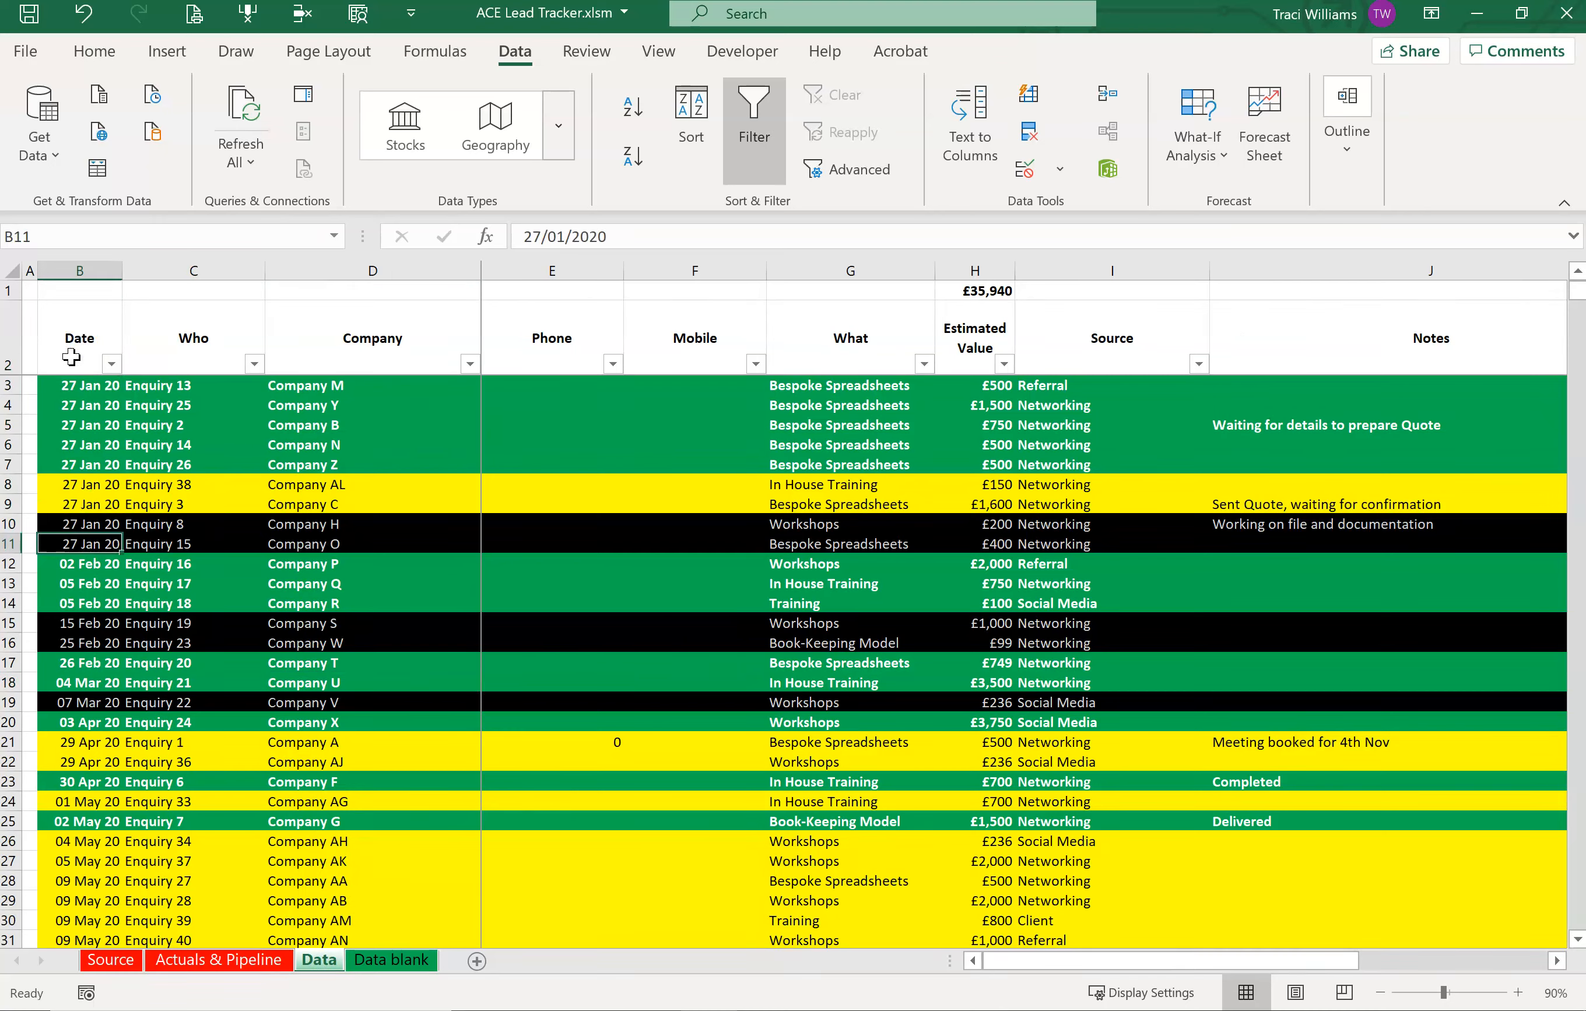
left_click(200, 445)
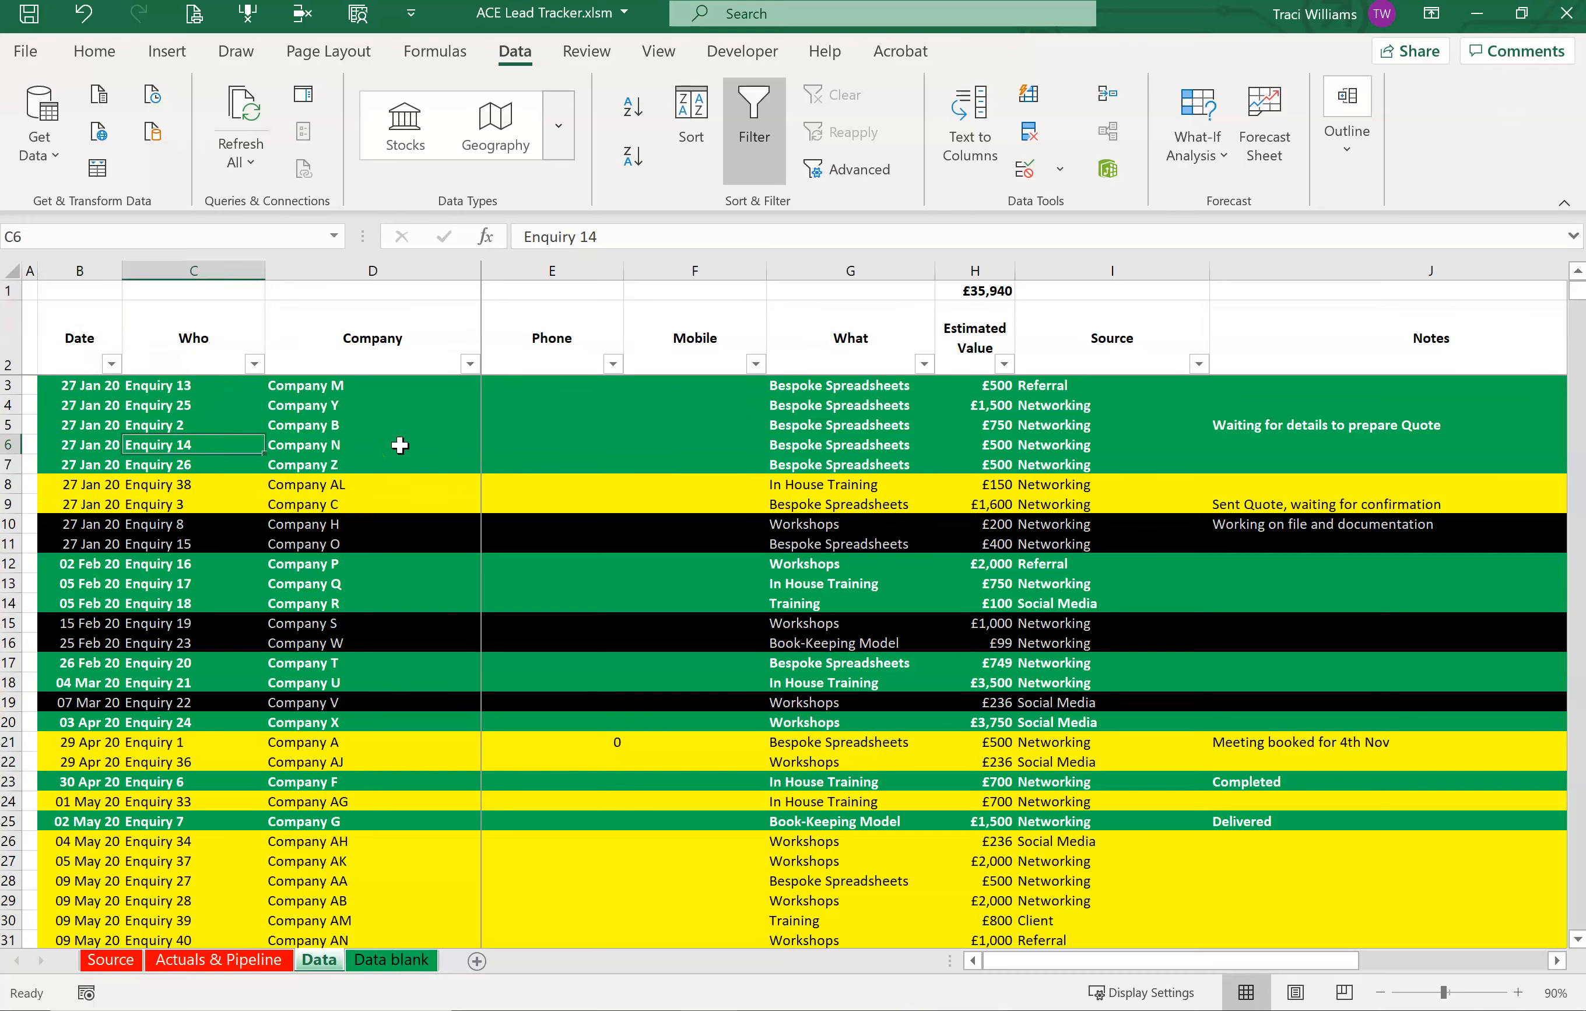
left_click_drag(283, 387, 298, 464)
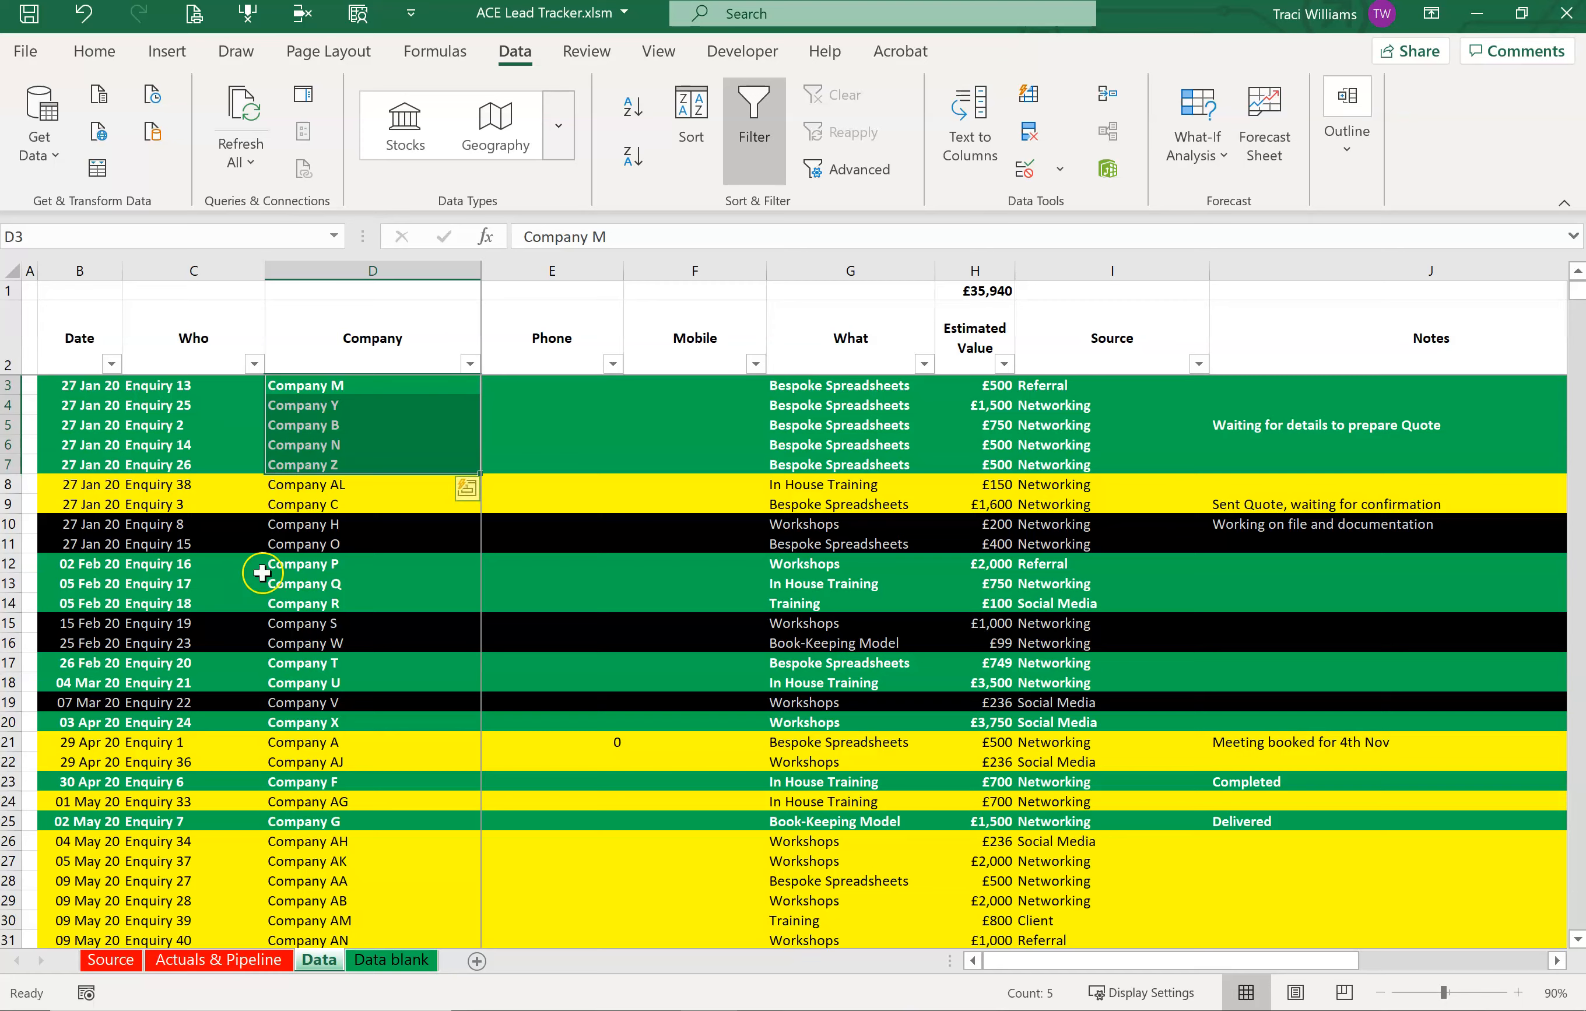
left_click(320, 525)
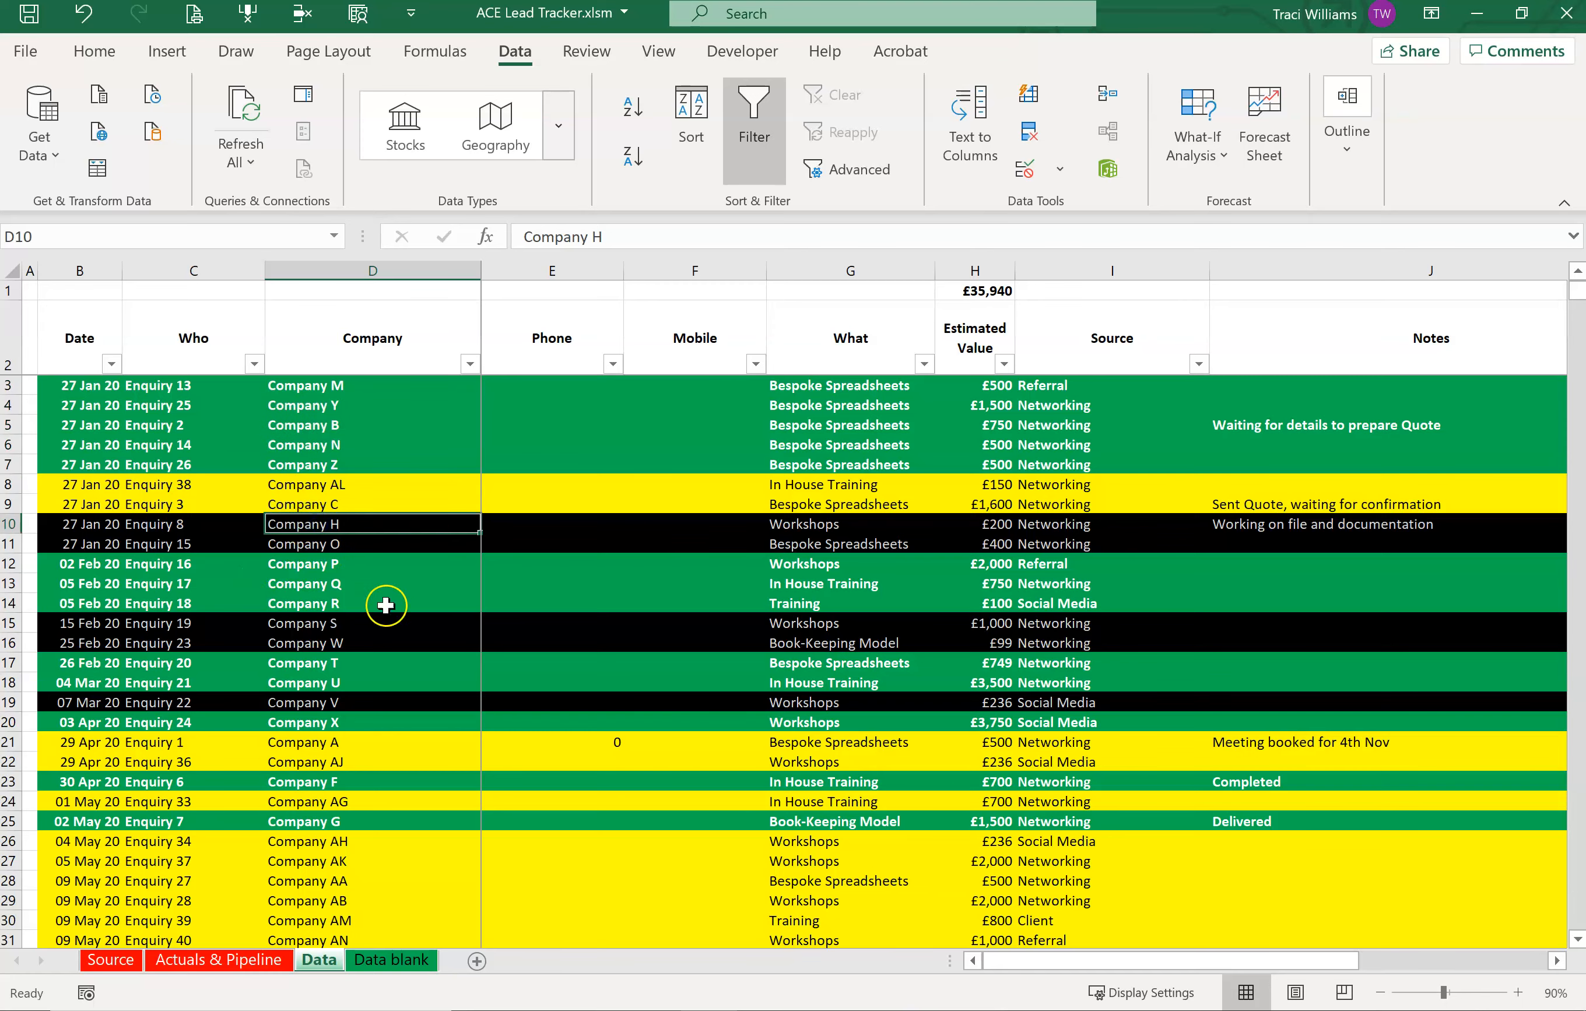
left_click_drag(368, 841, 372, 885)
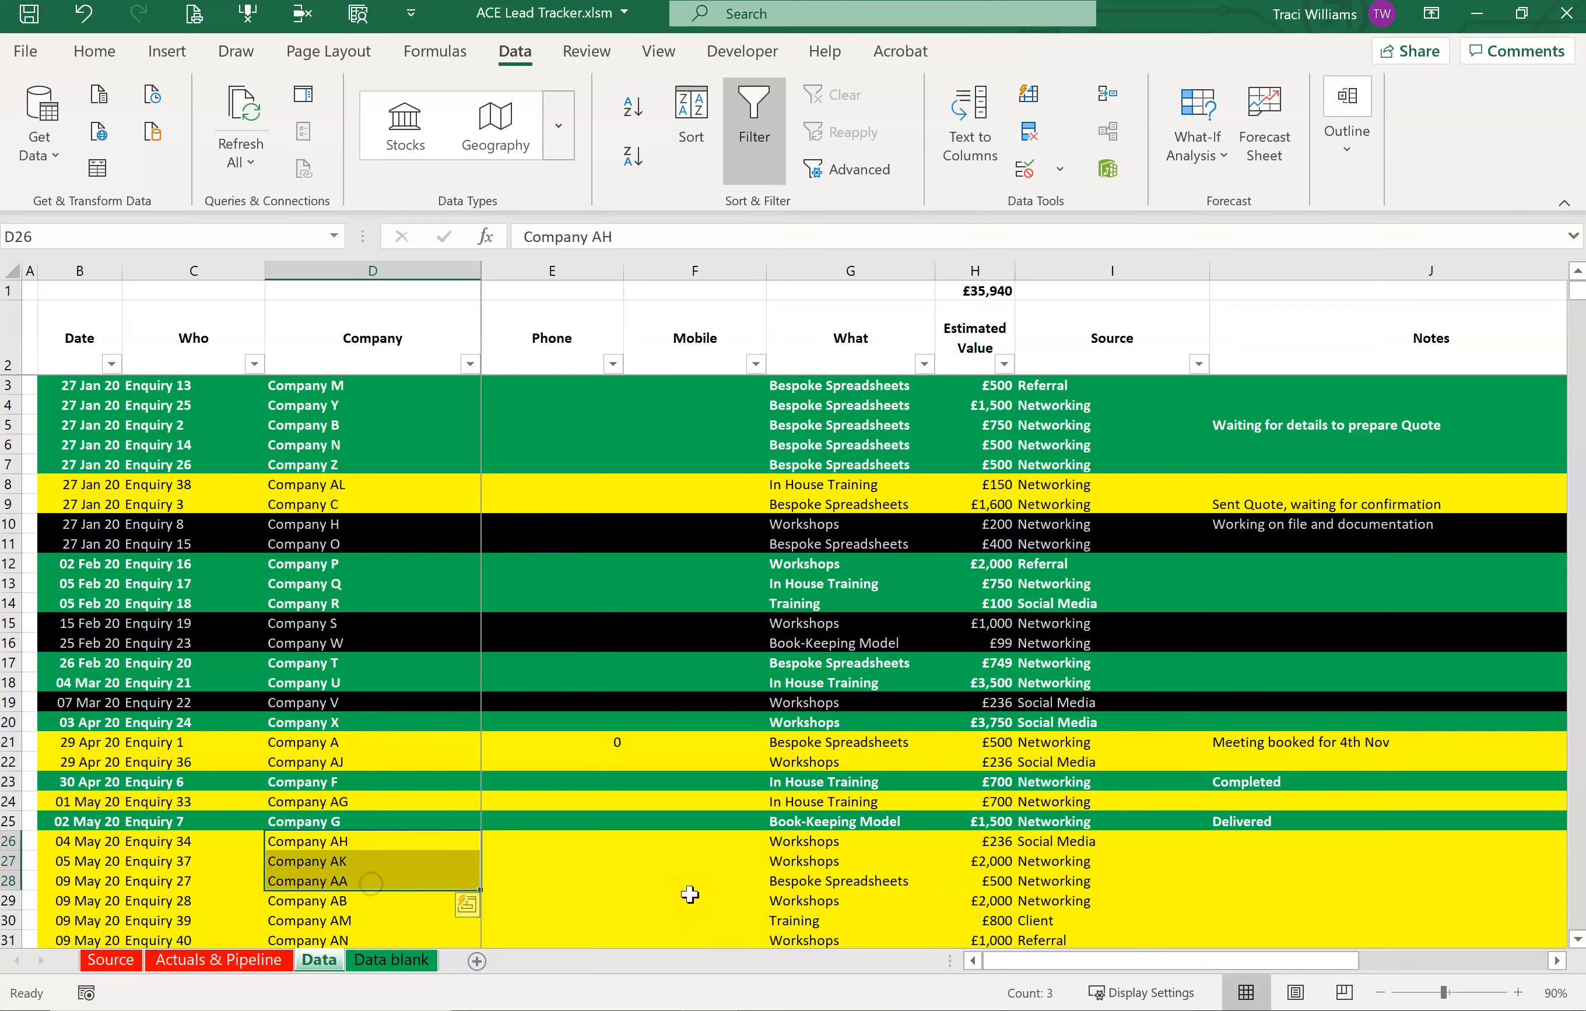
scroll(686, 896, "down", 5)
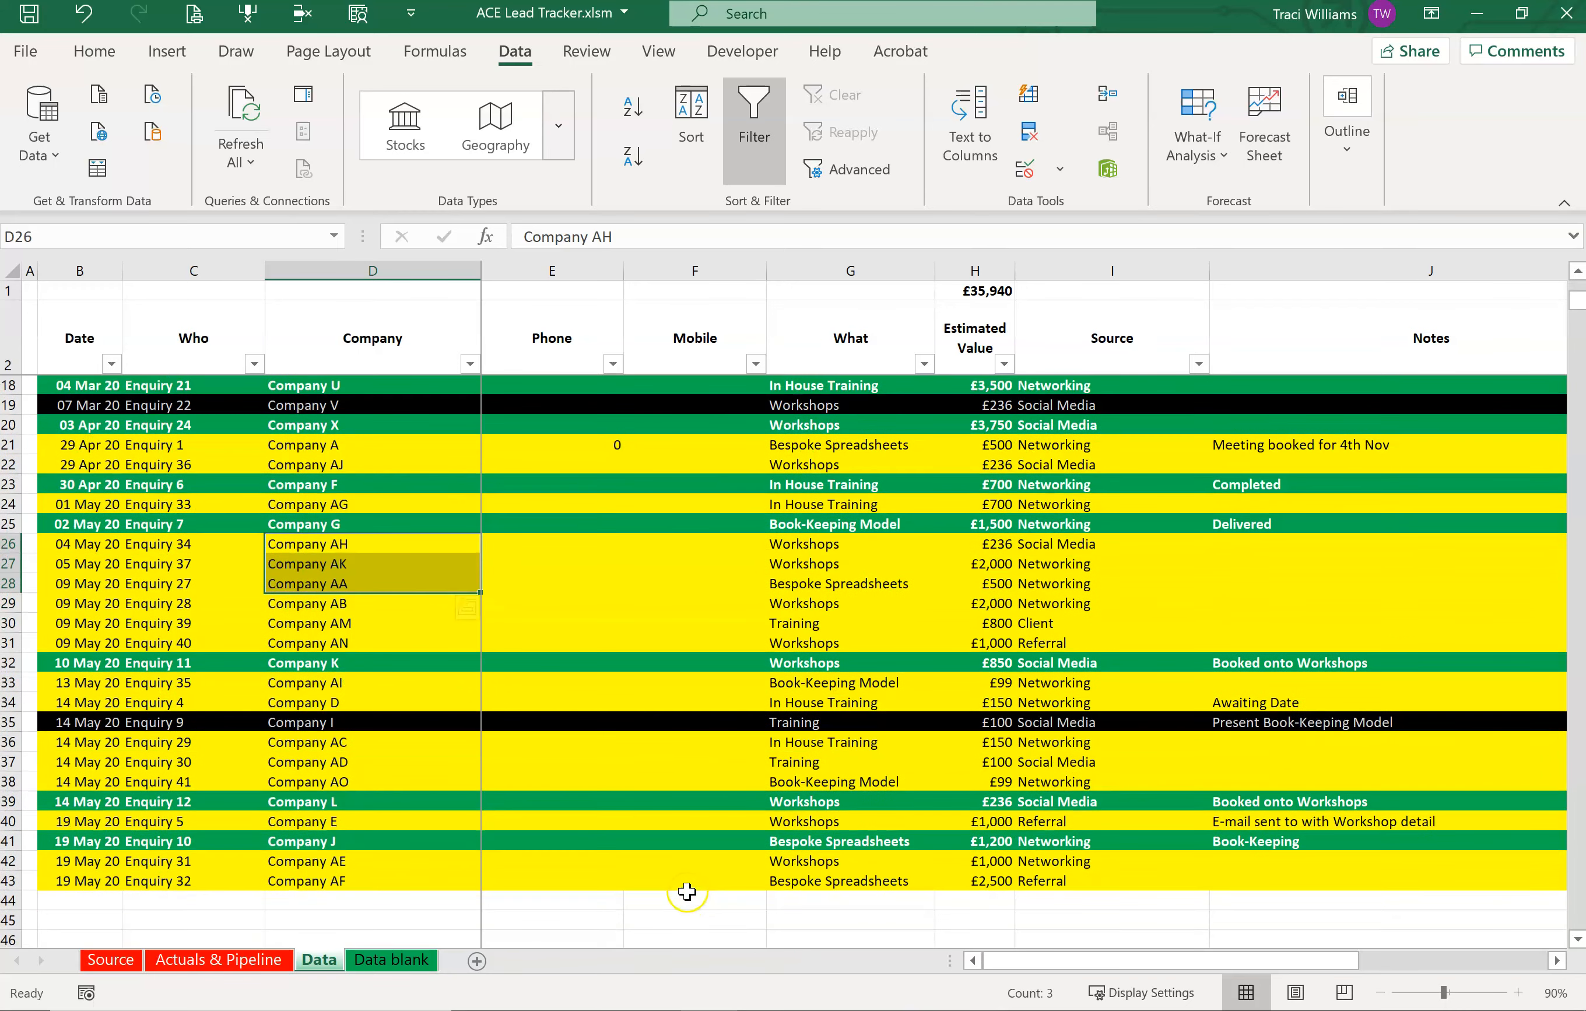
scroll(687, 880, "up", 5)
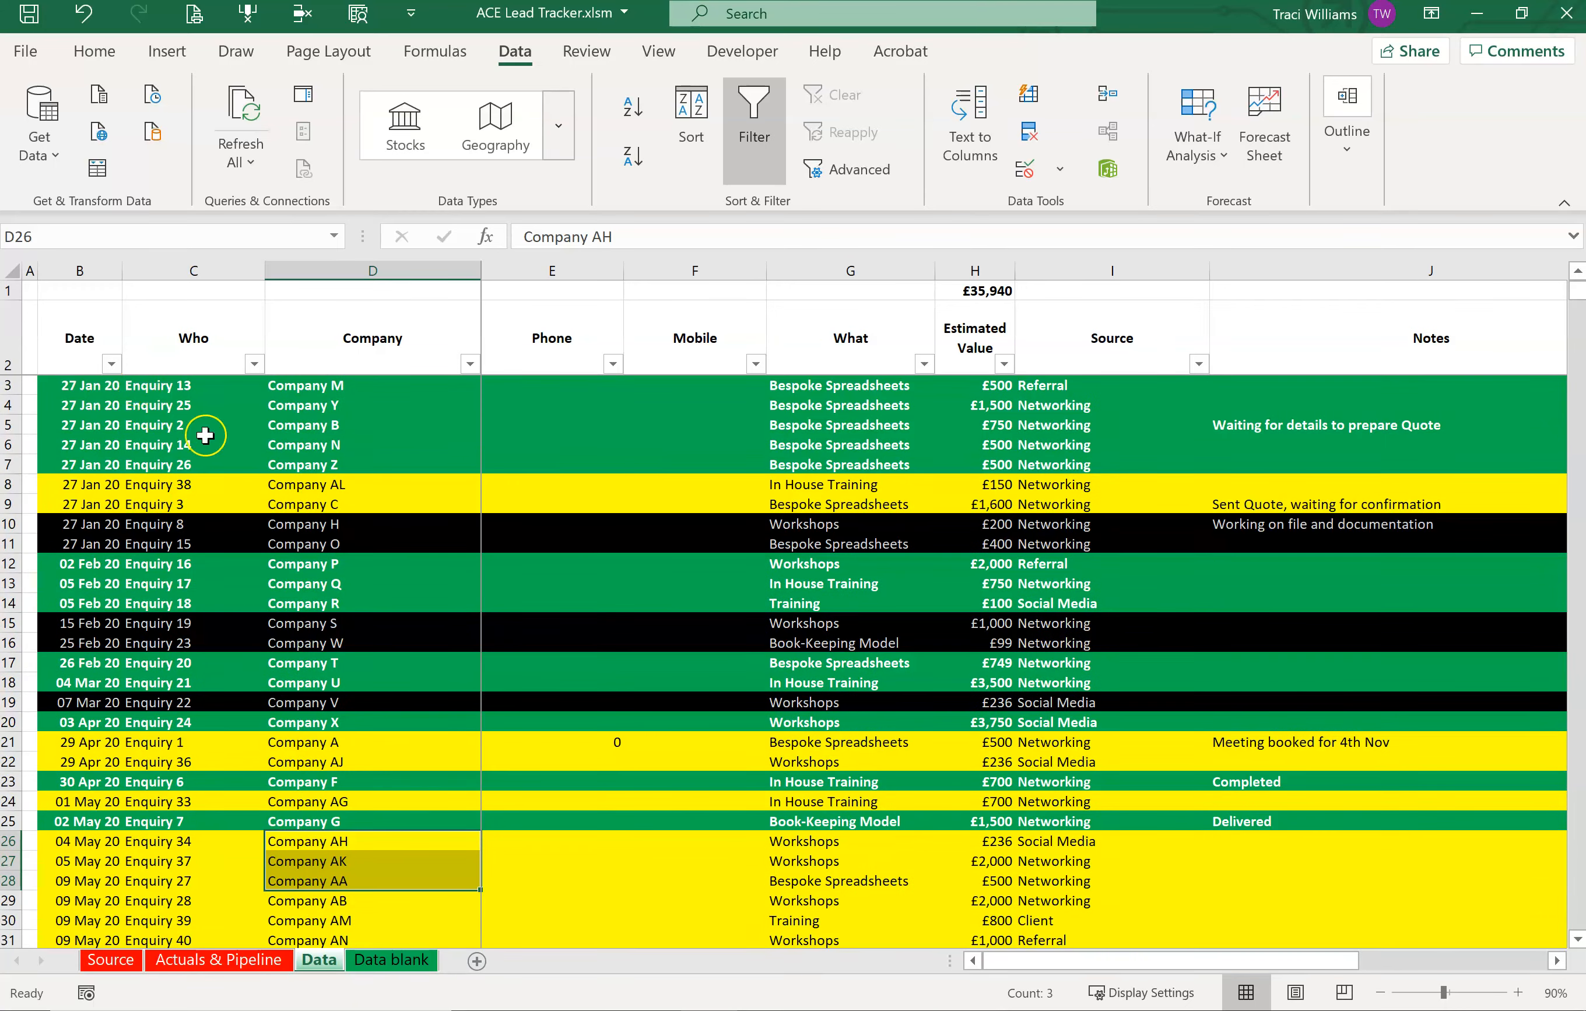
- Filter the Date of Next action column to show only July 2020 dates
left_click(1558, 961)
left_click(1558, 961)
left_click(1559, 961)
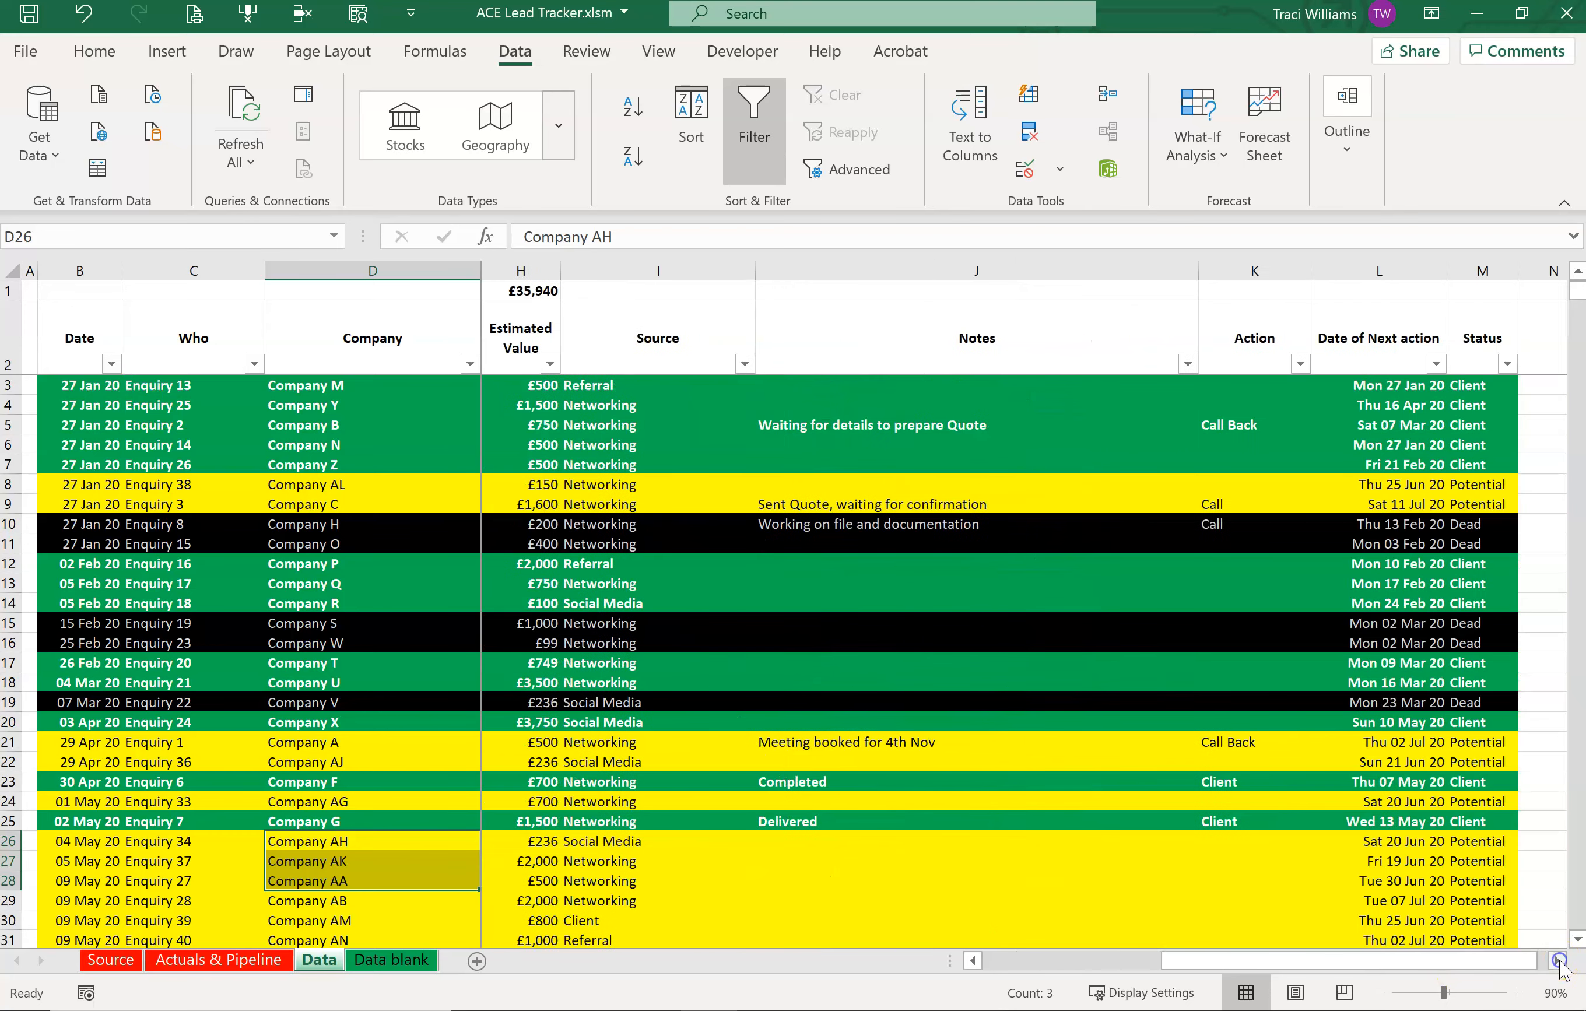
left_click(1558, 961)
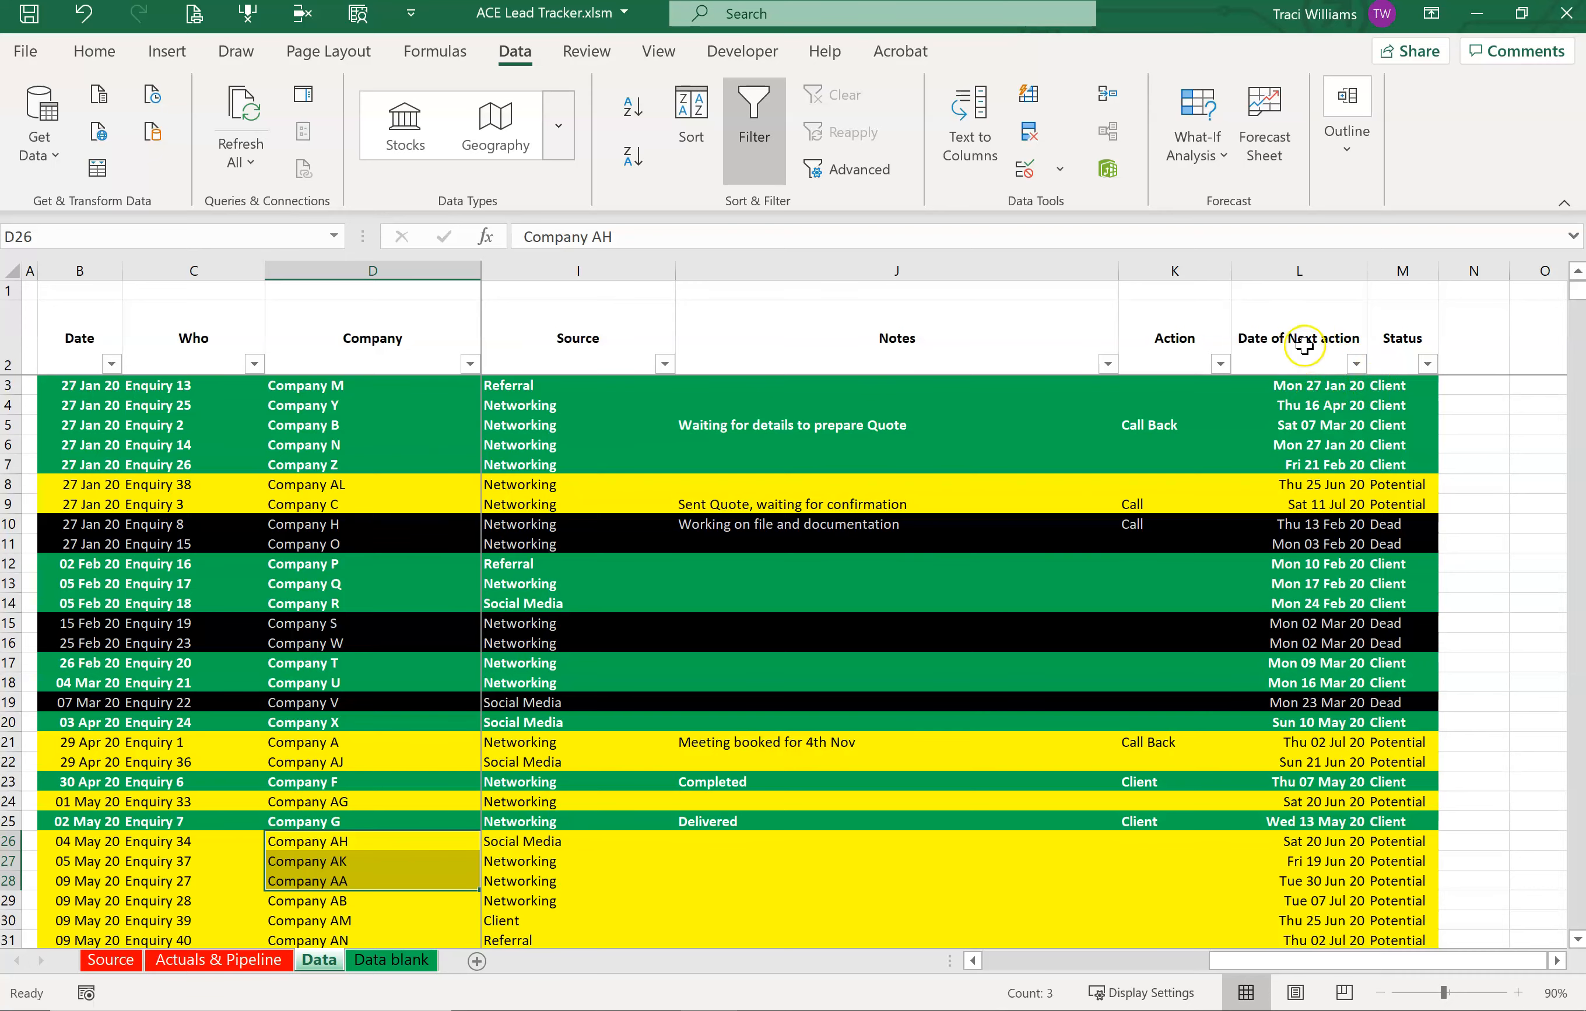
left_click(1356, 364)
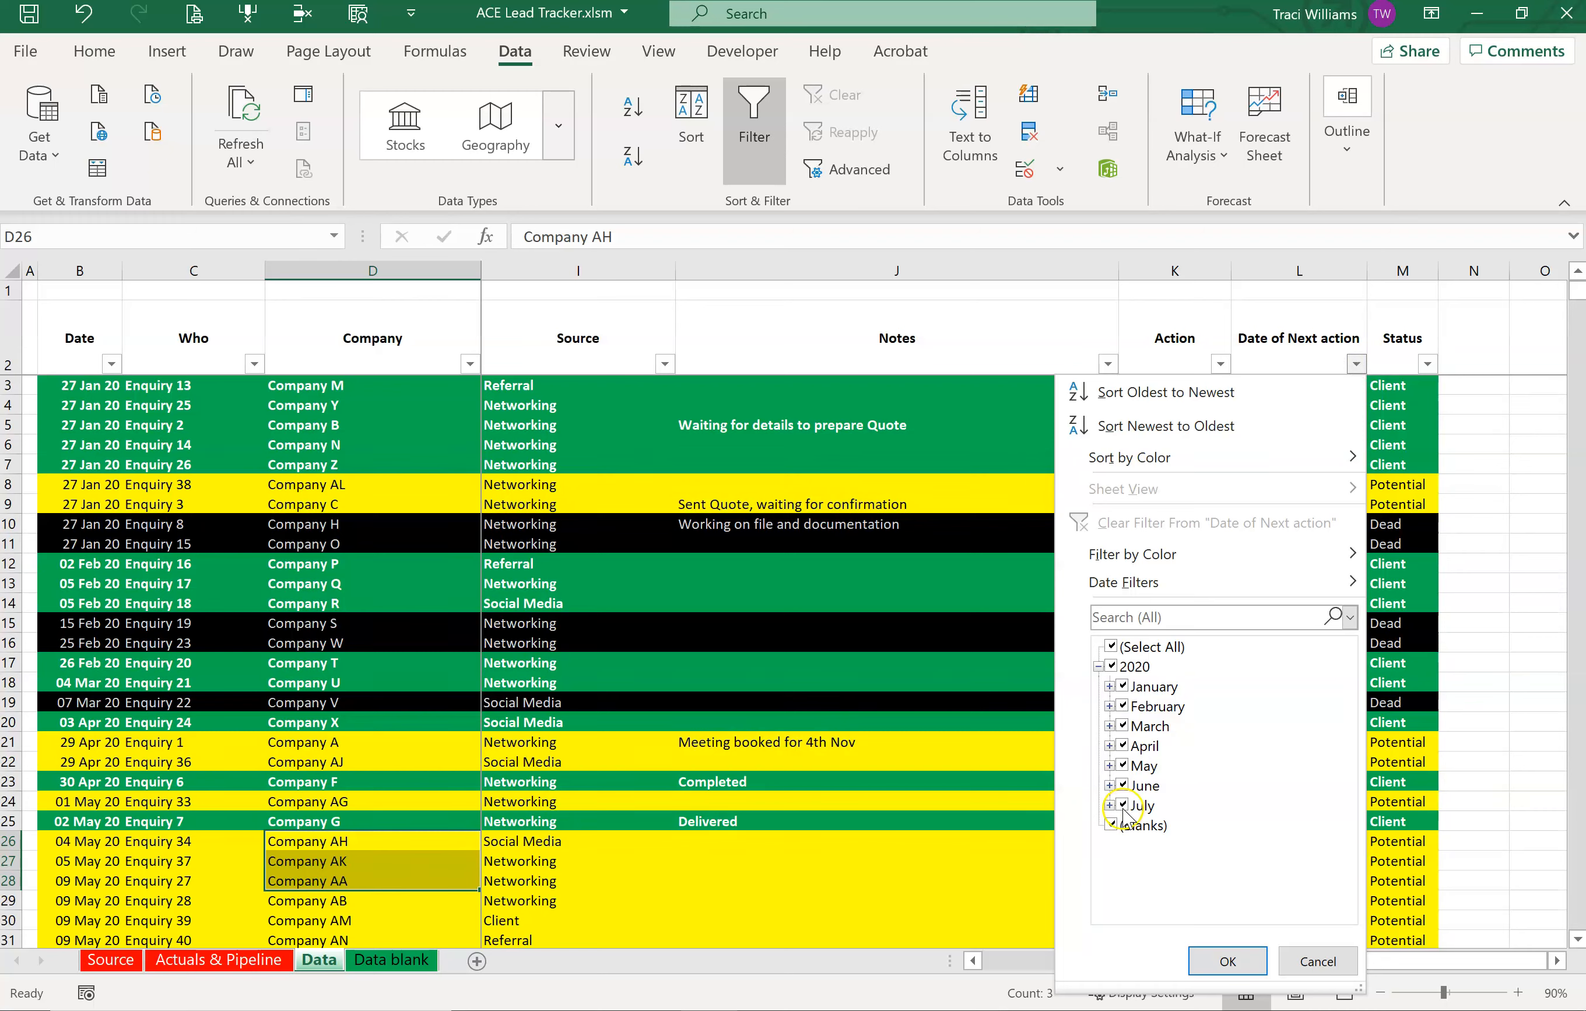
left_click(1111, 646)
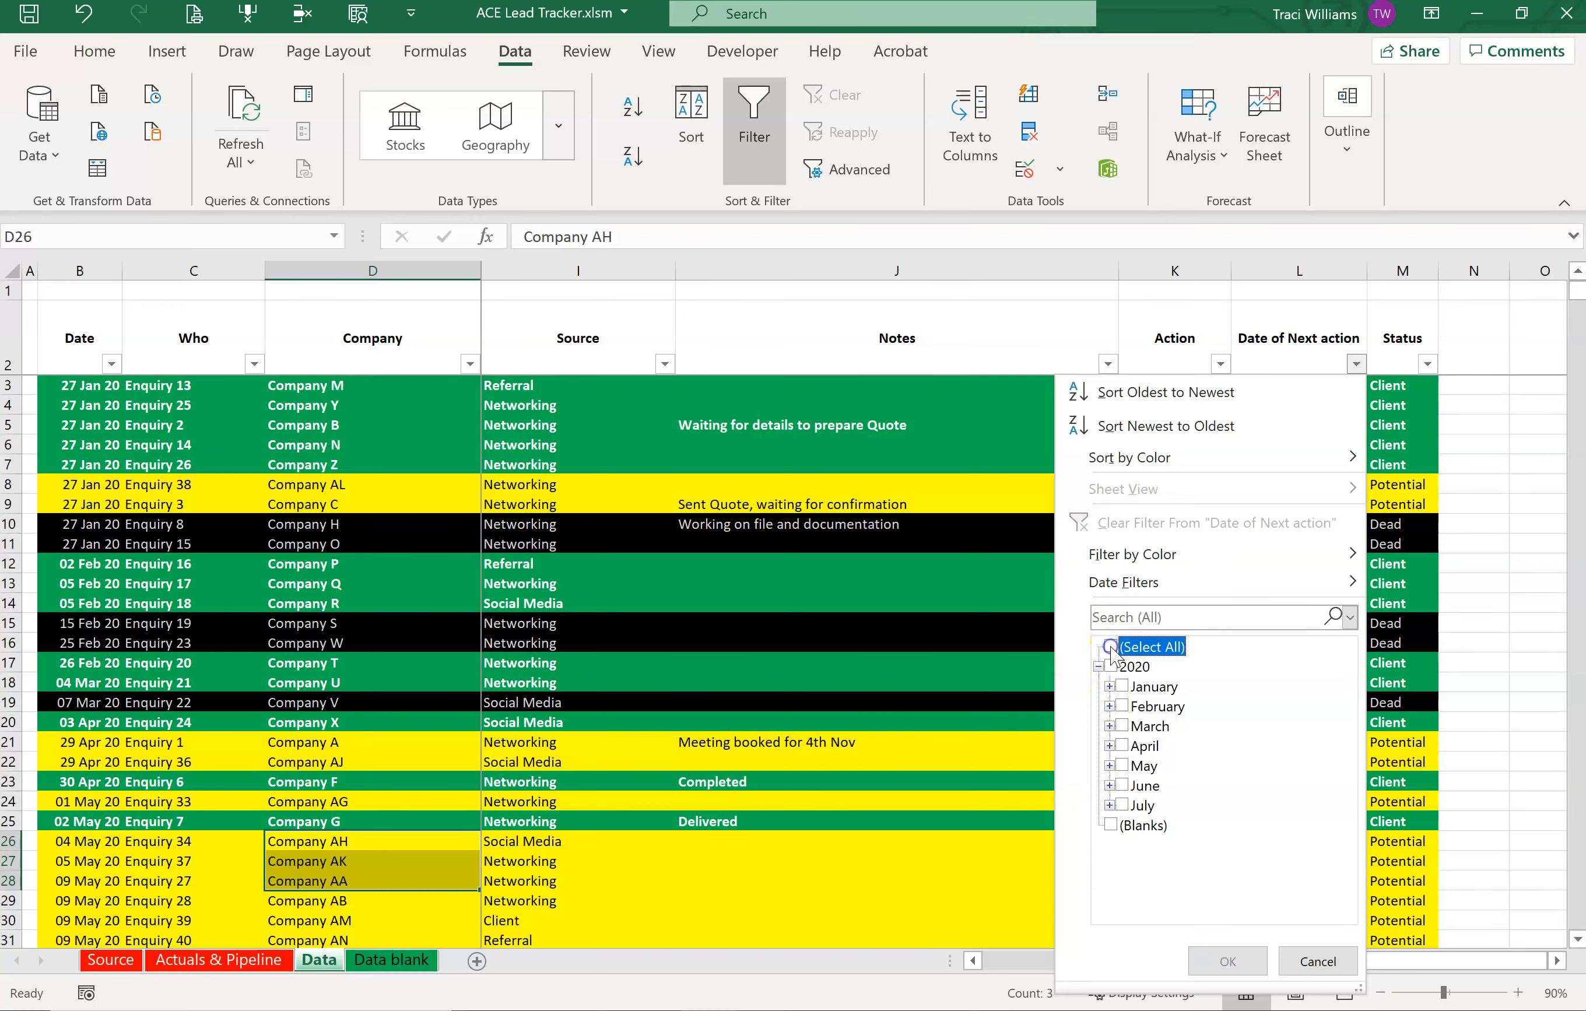
left_click(1123, 805)
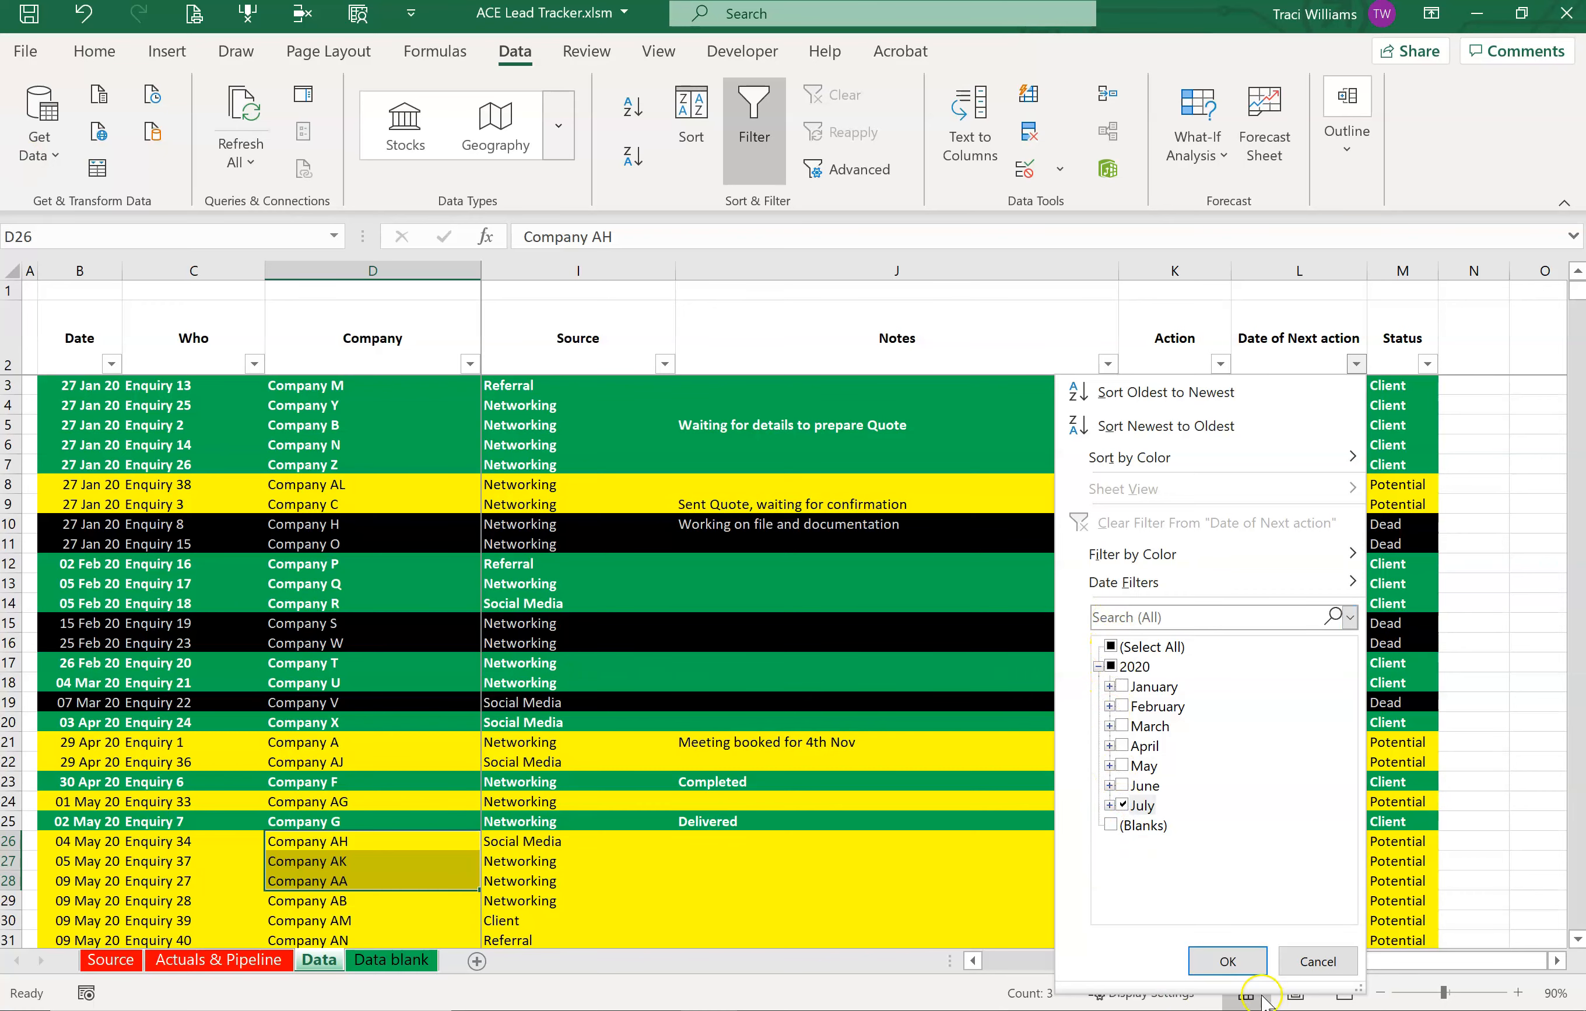
left_click(1227, 962)
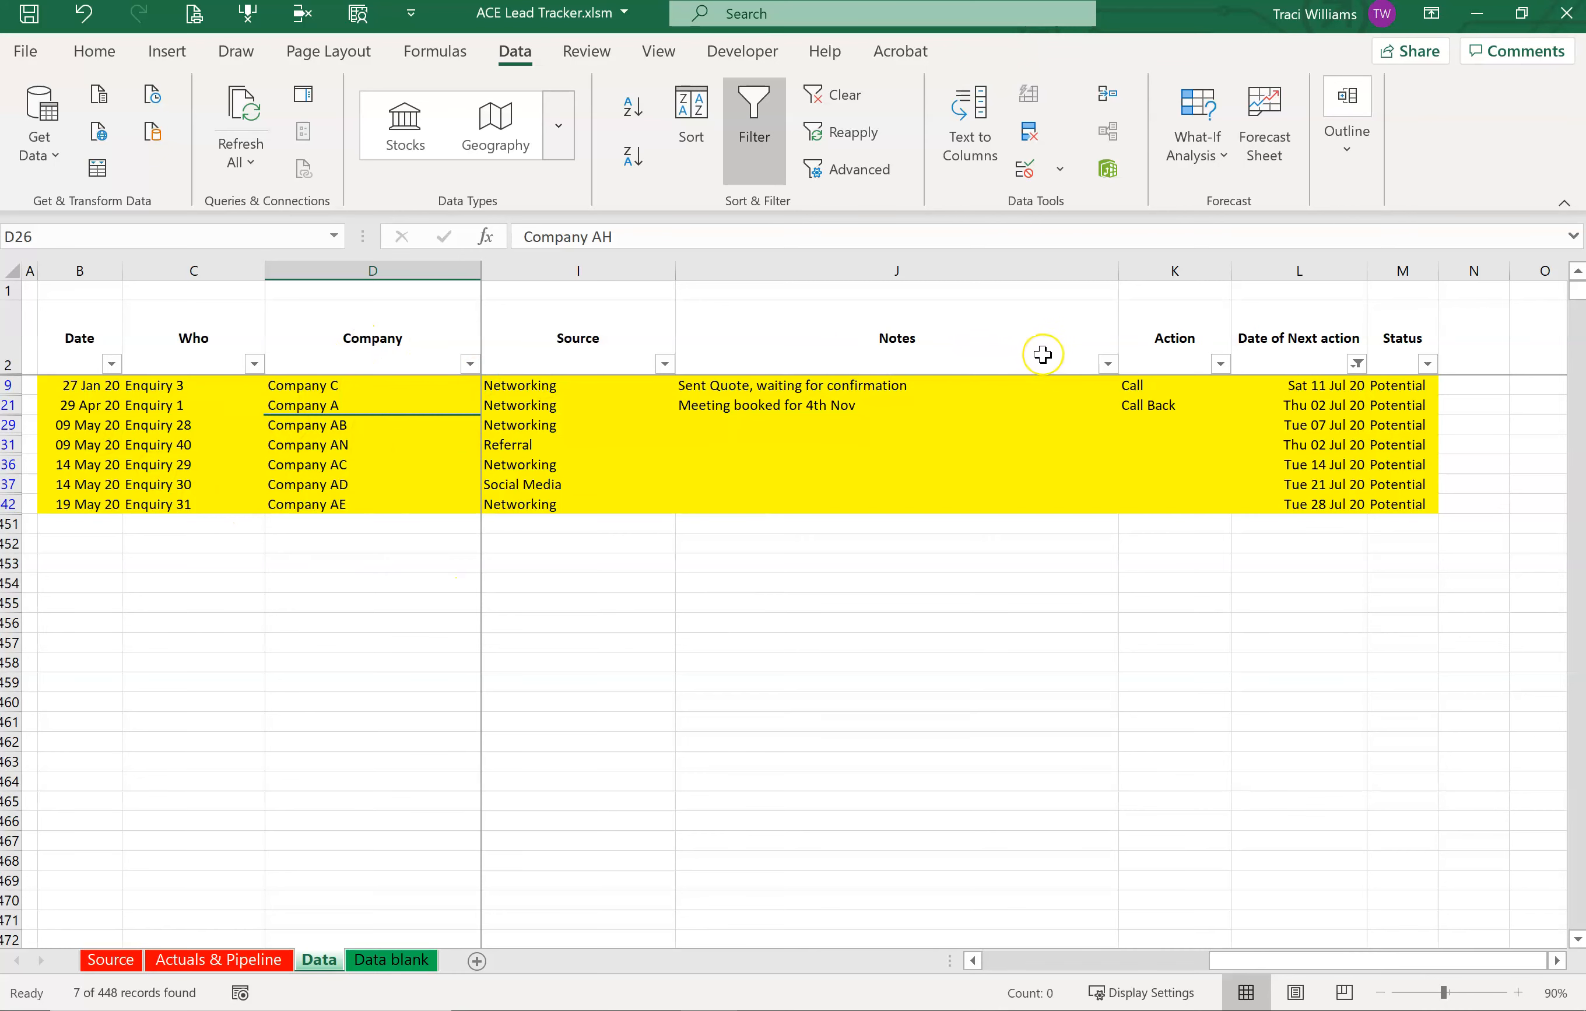
- Narrow the Date of Next action filter to 02, 07, 11 and 14 July 2020
left_click(1357, 364)
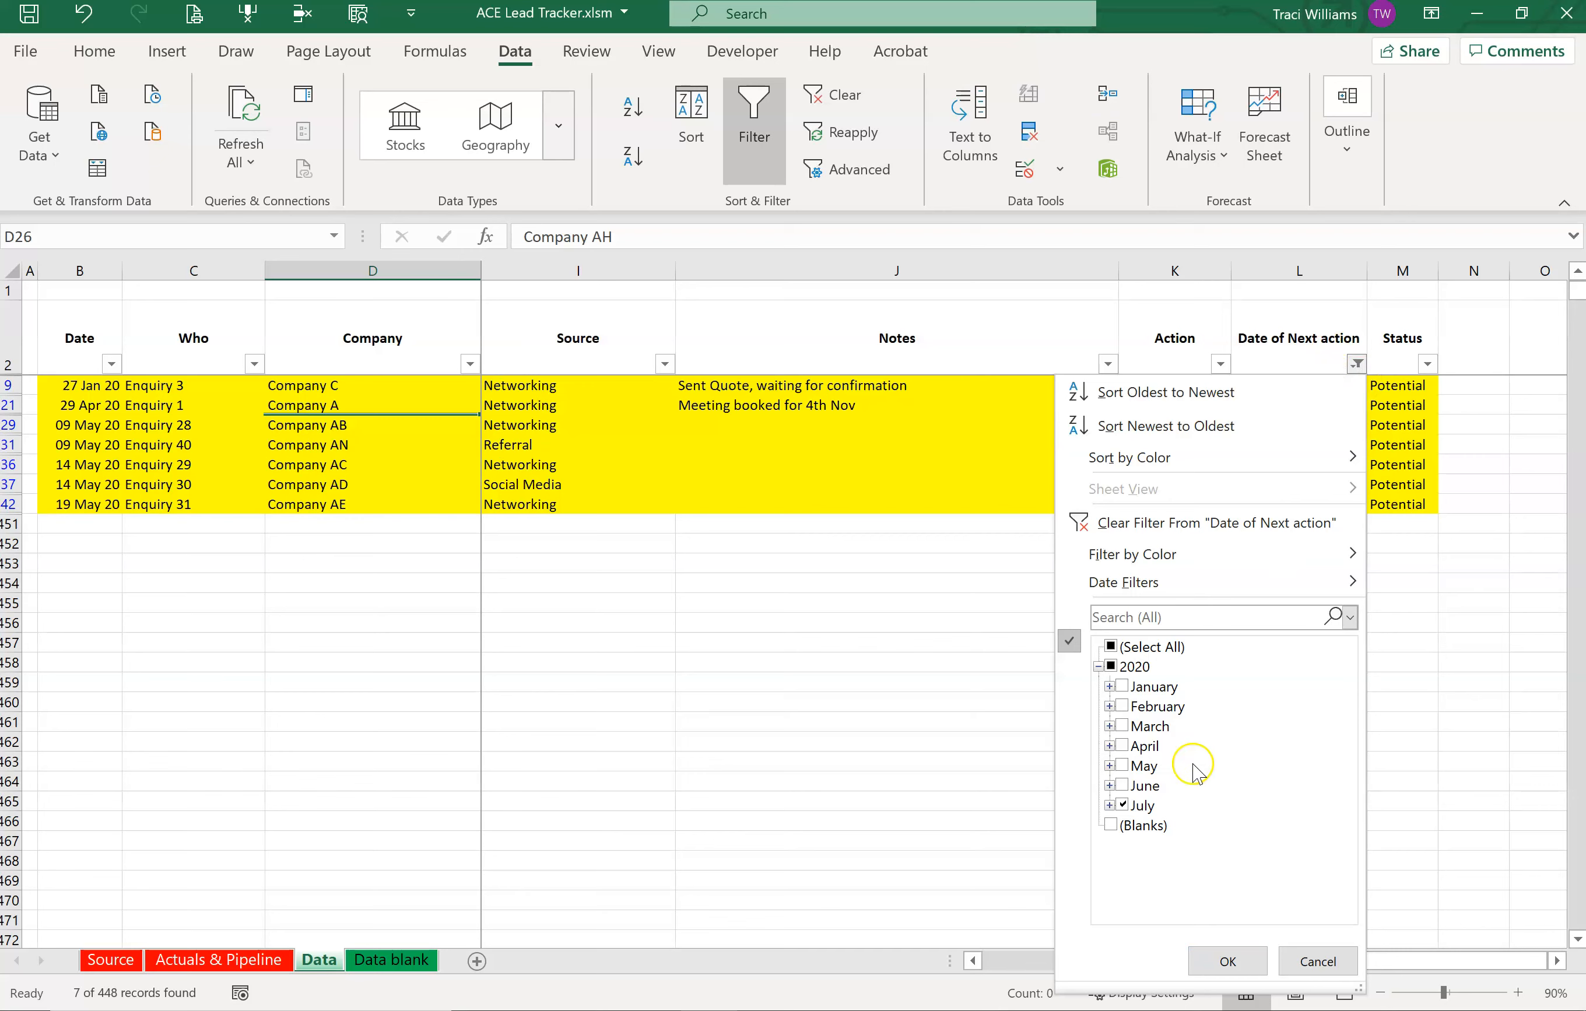
left_click(1110, 805)
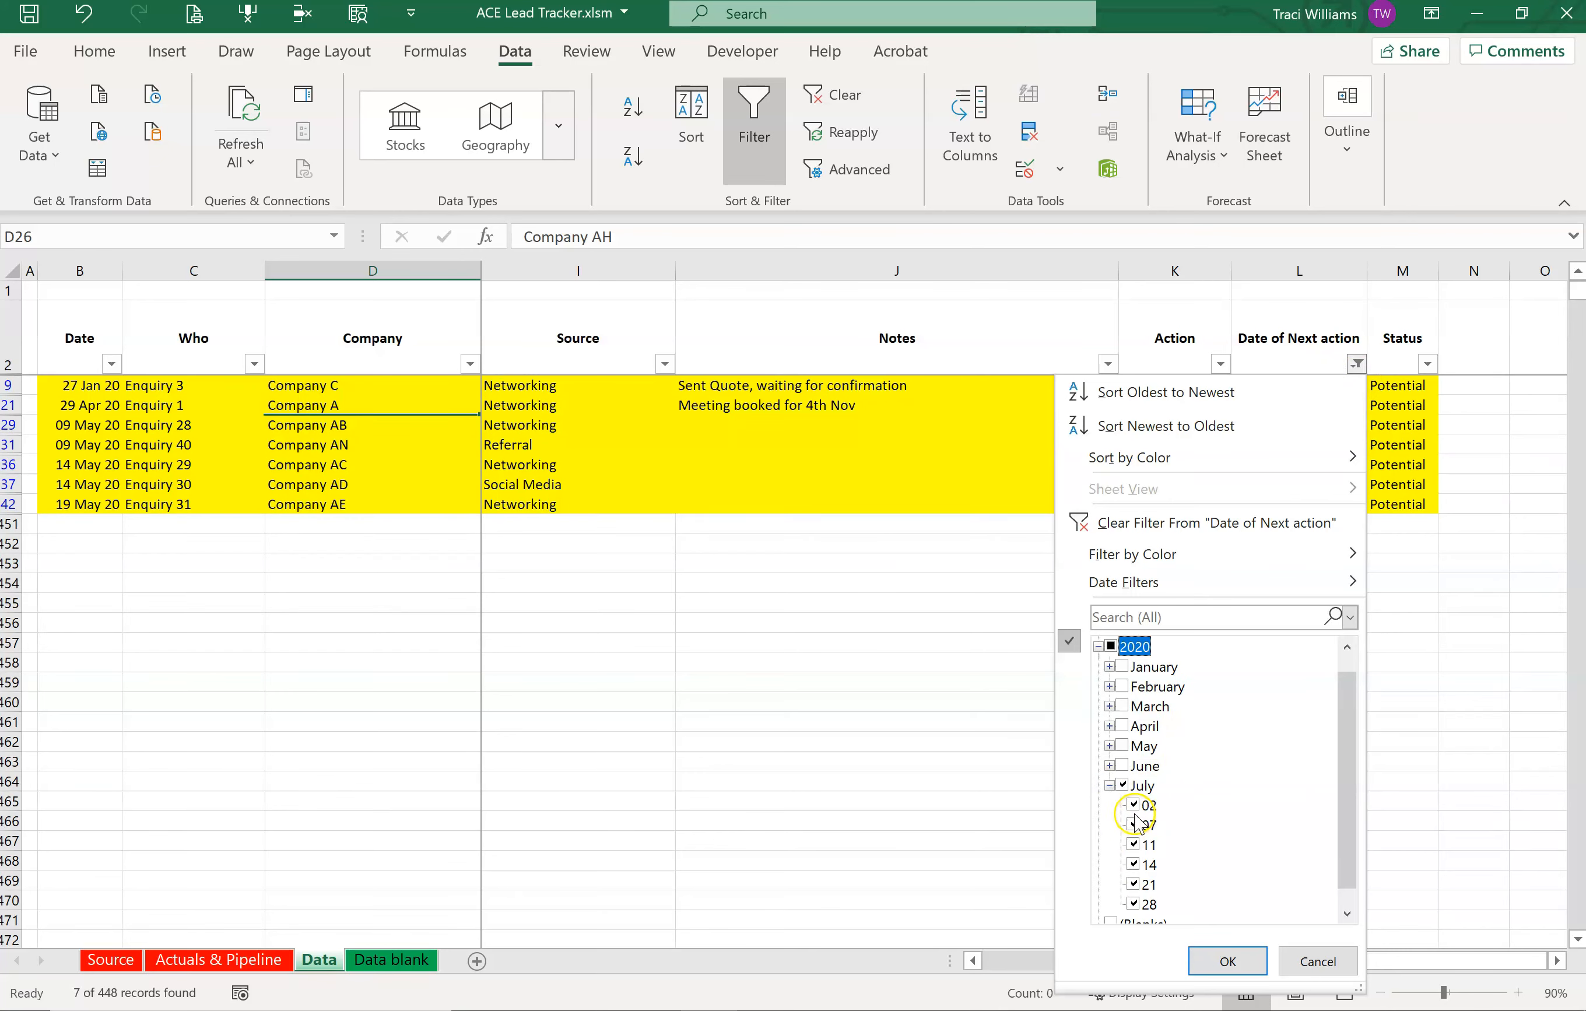
left_click(1124, 787)
left_click(1135, 806)
left_click(1137, 825)
left_click(1137, 845)
left_click(1138, 865)
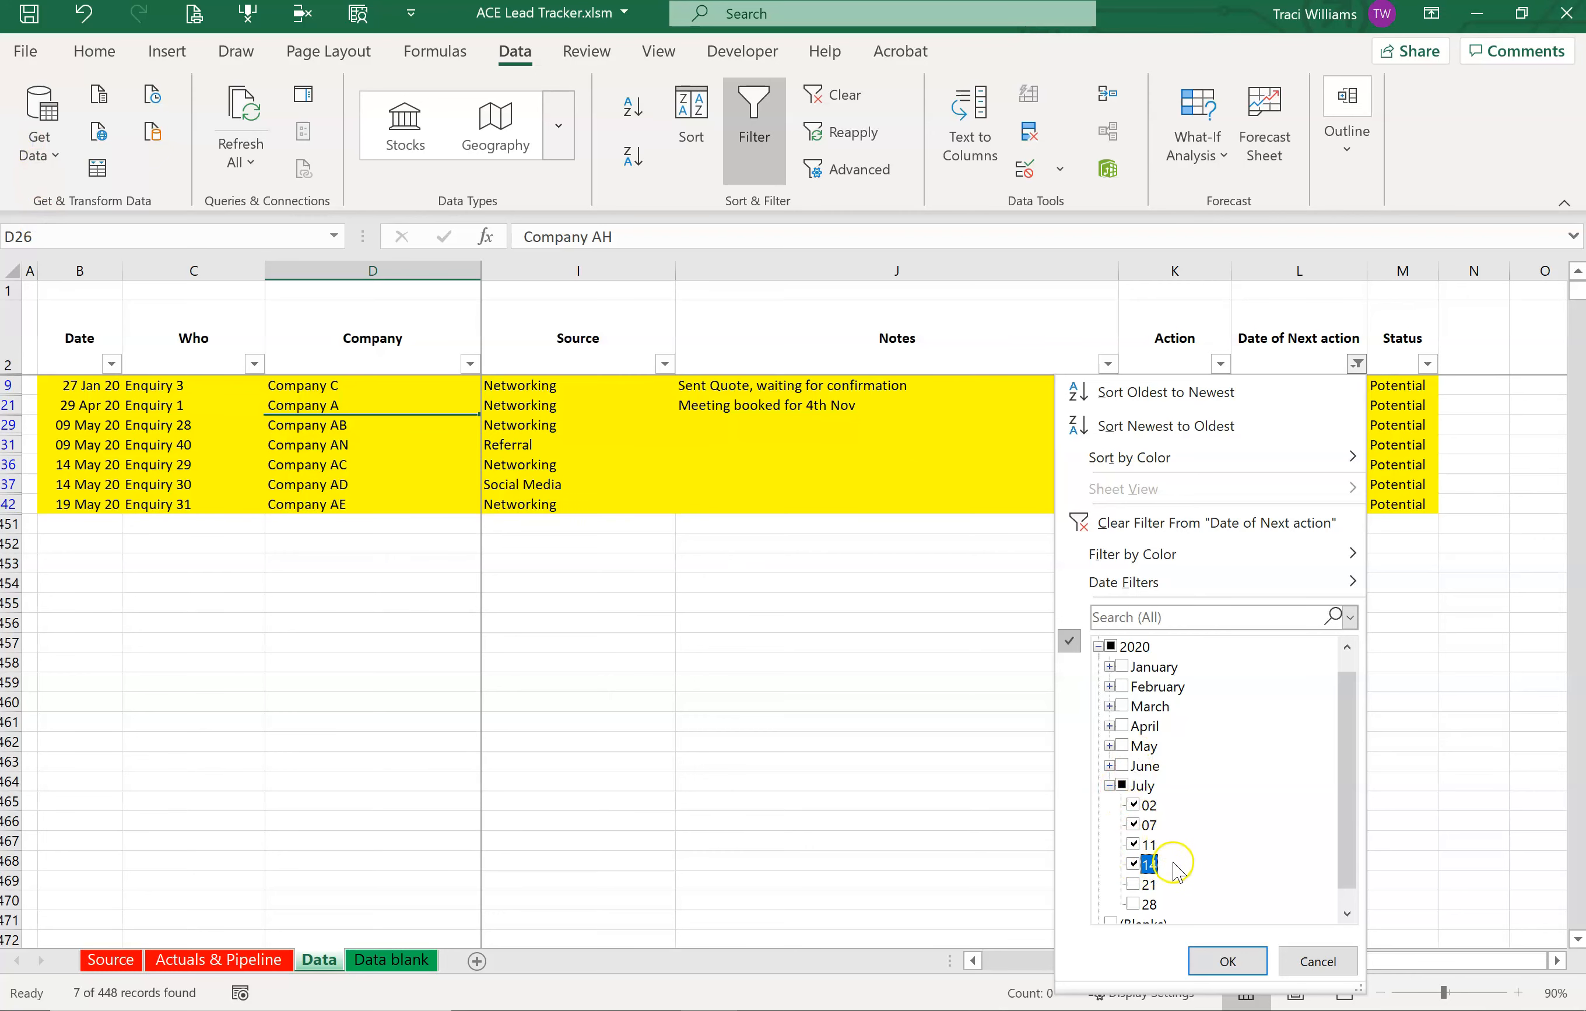
left_click(1240, 968)
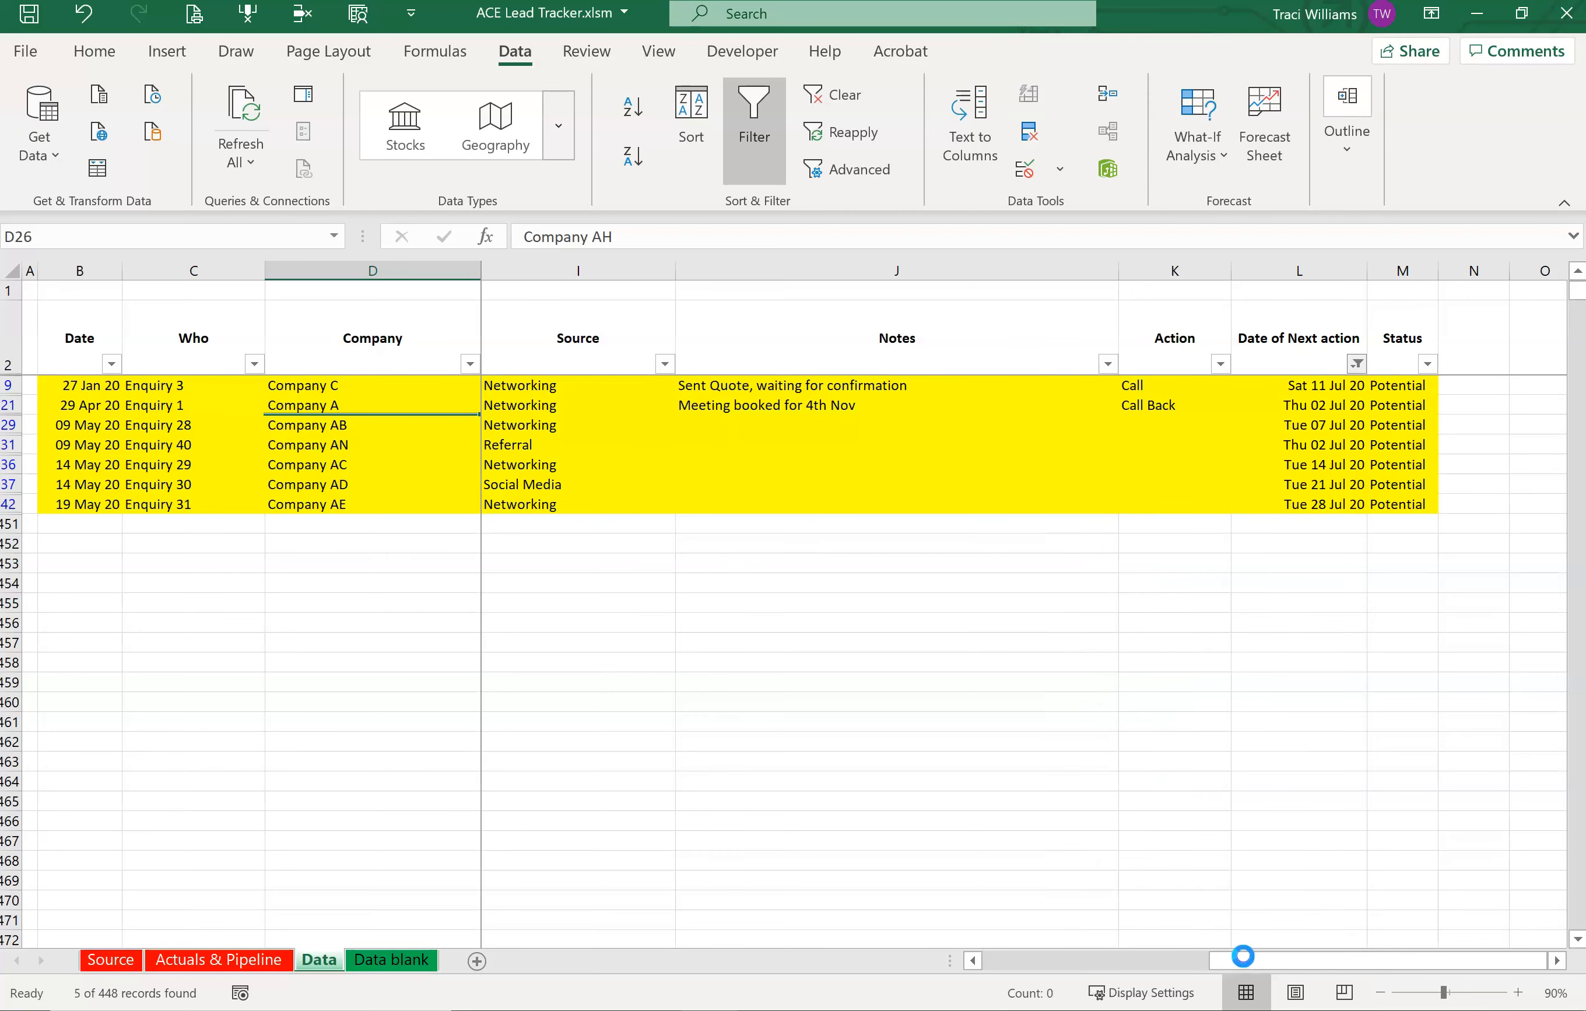
- Reset the Date of Next action filter to include all dates and blanks, bringing back every lead
left_click(1279, 354)
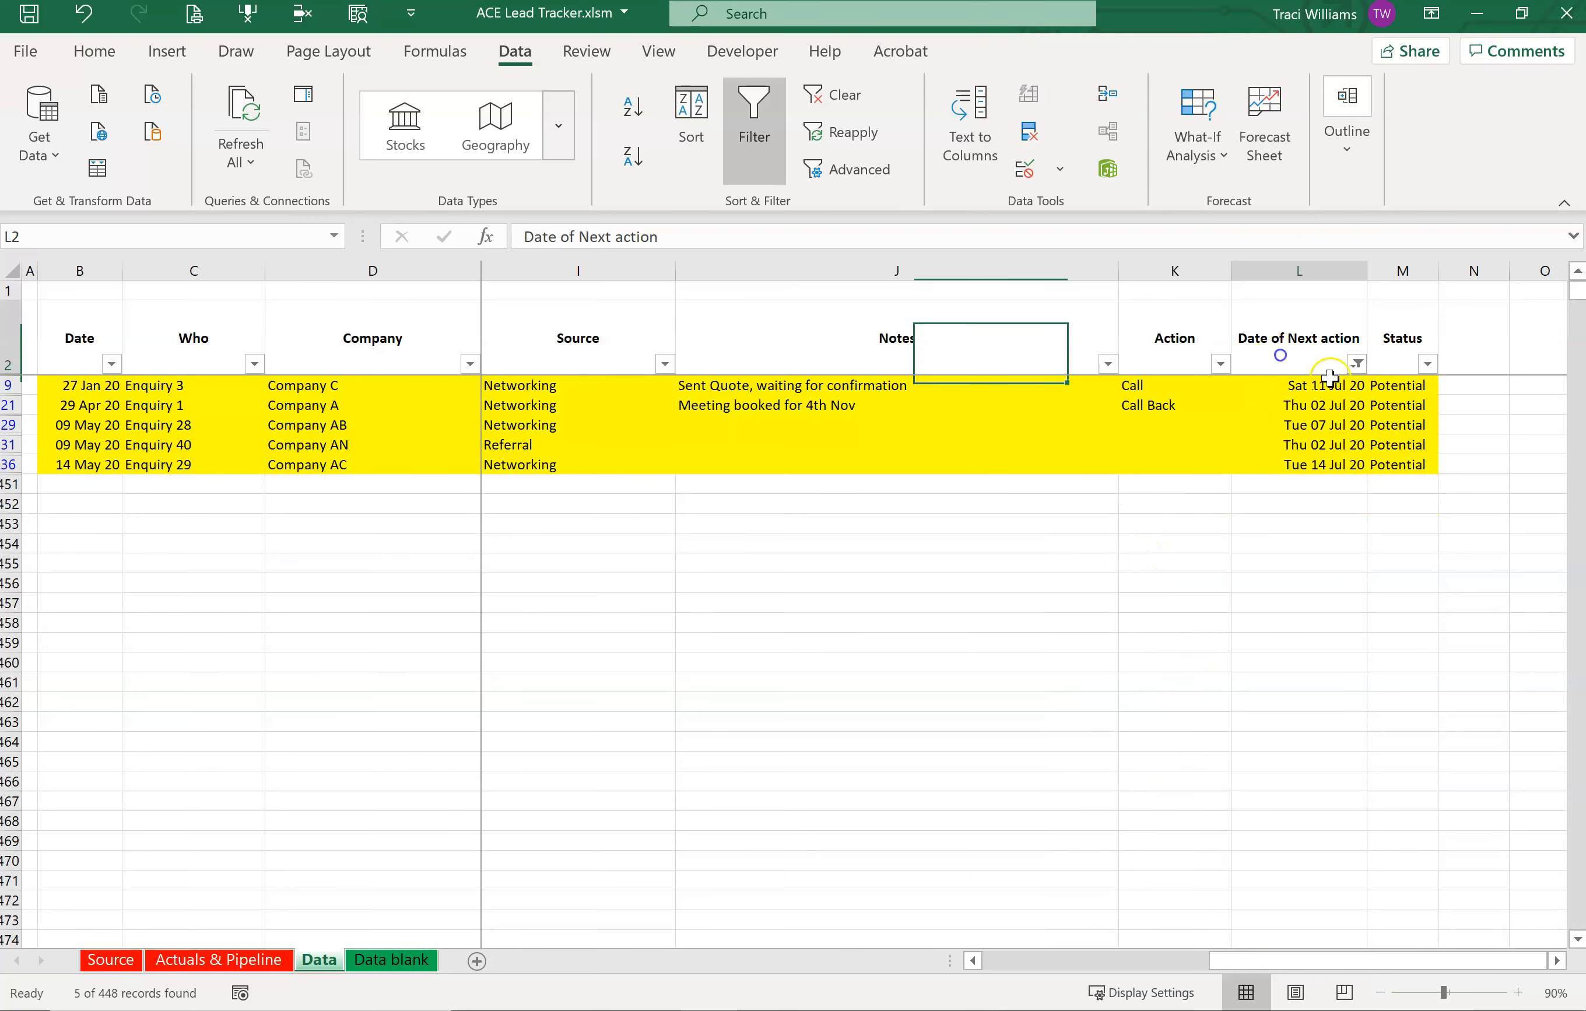
left_click(1358, 364)
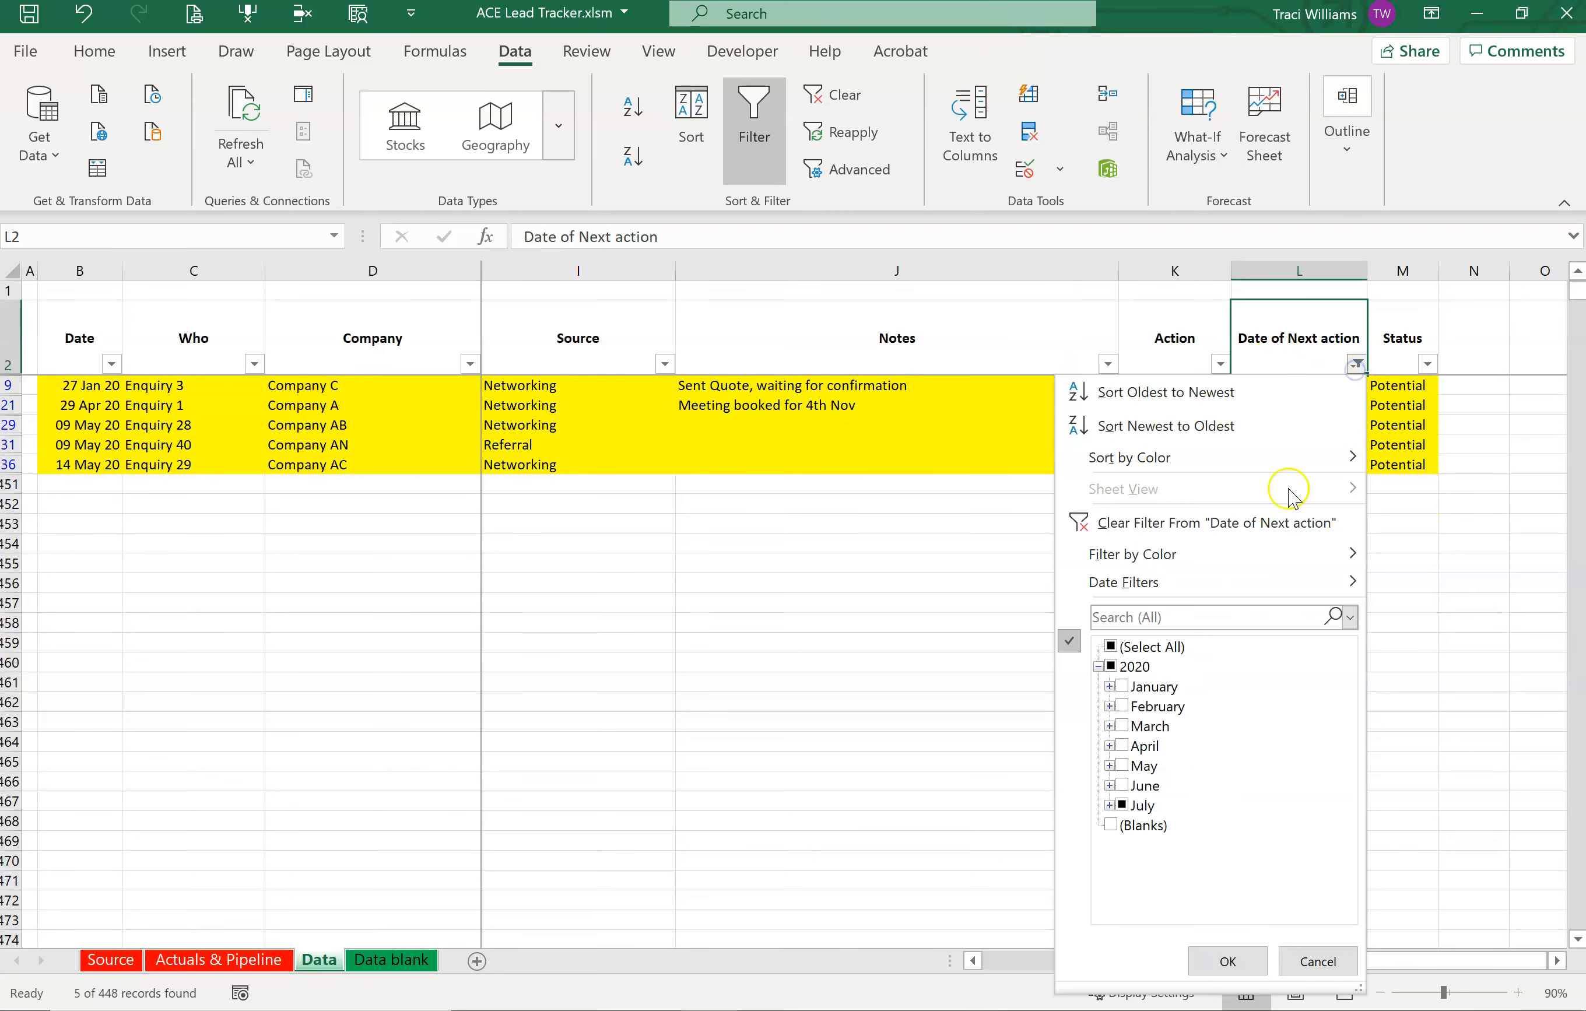
left_click(1112, 647)
left_click(1228, 961)
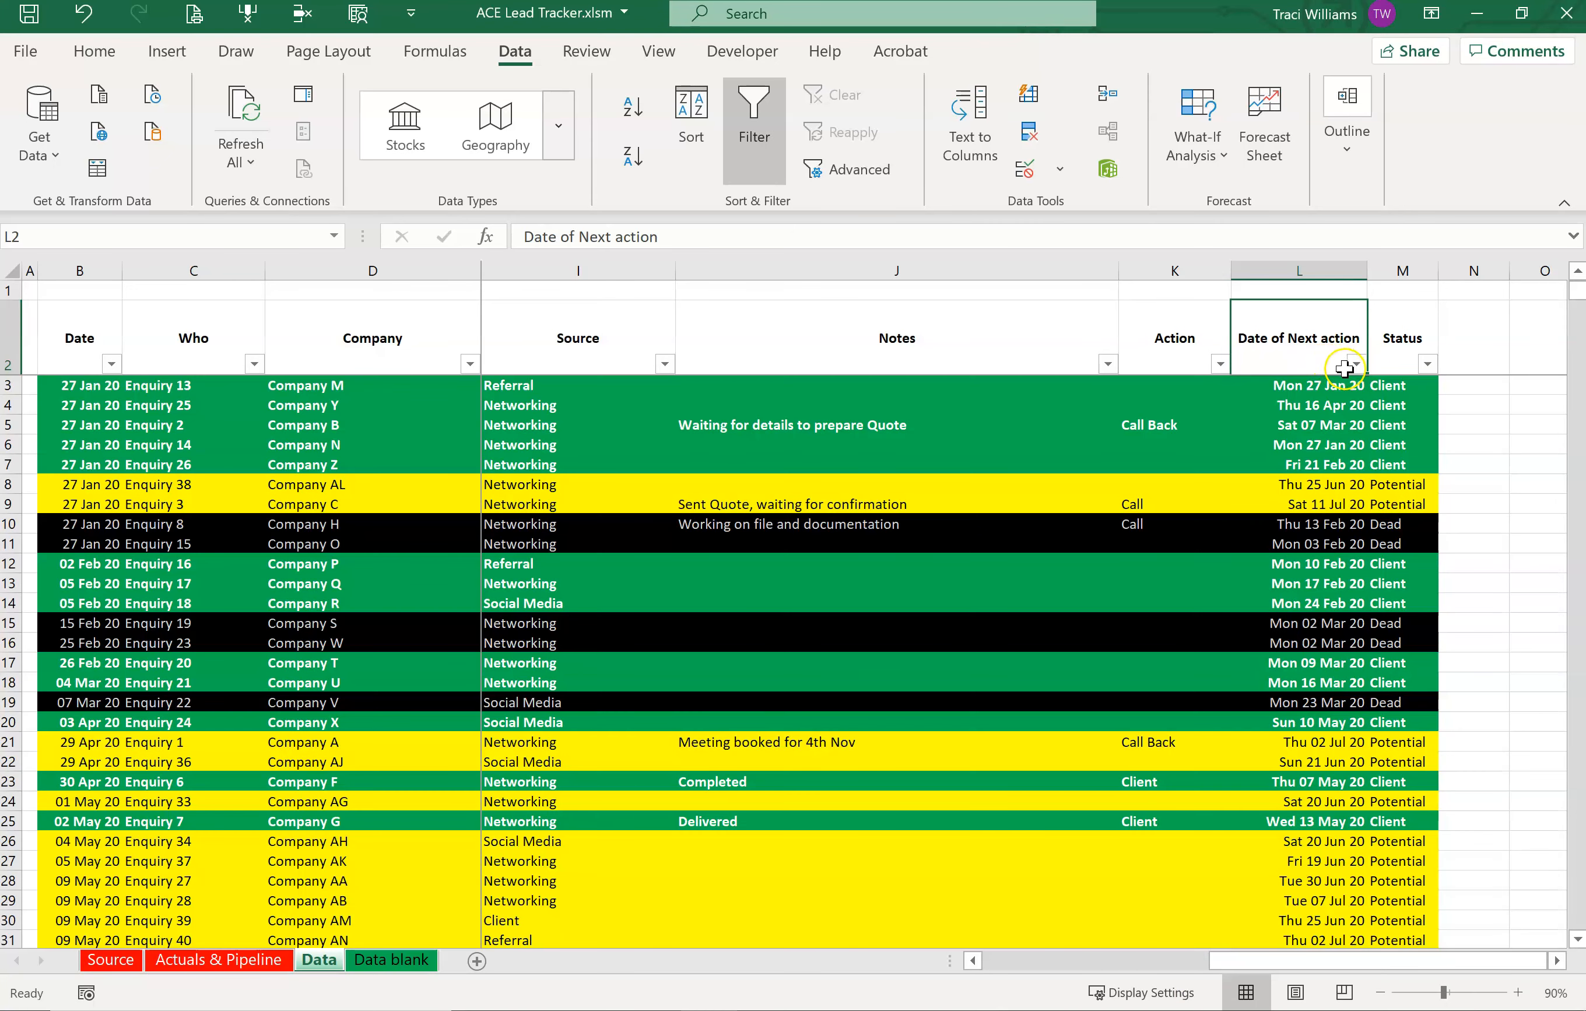
- Set the date of next action for Company M in L3 to 07/01/2021
left_click(1293, 423)
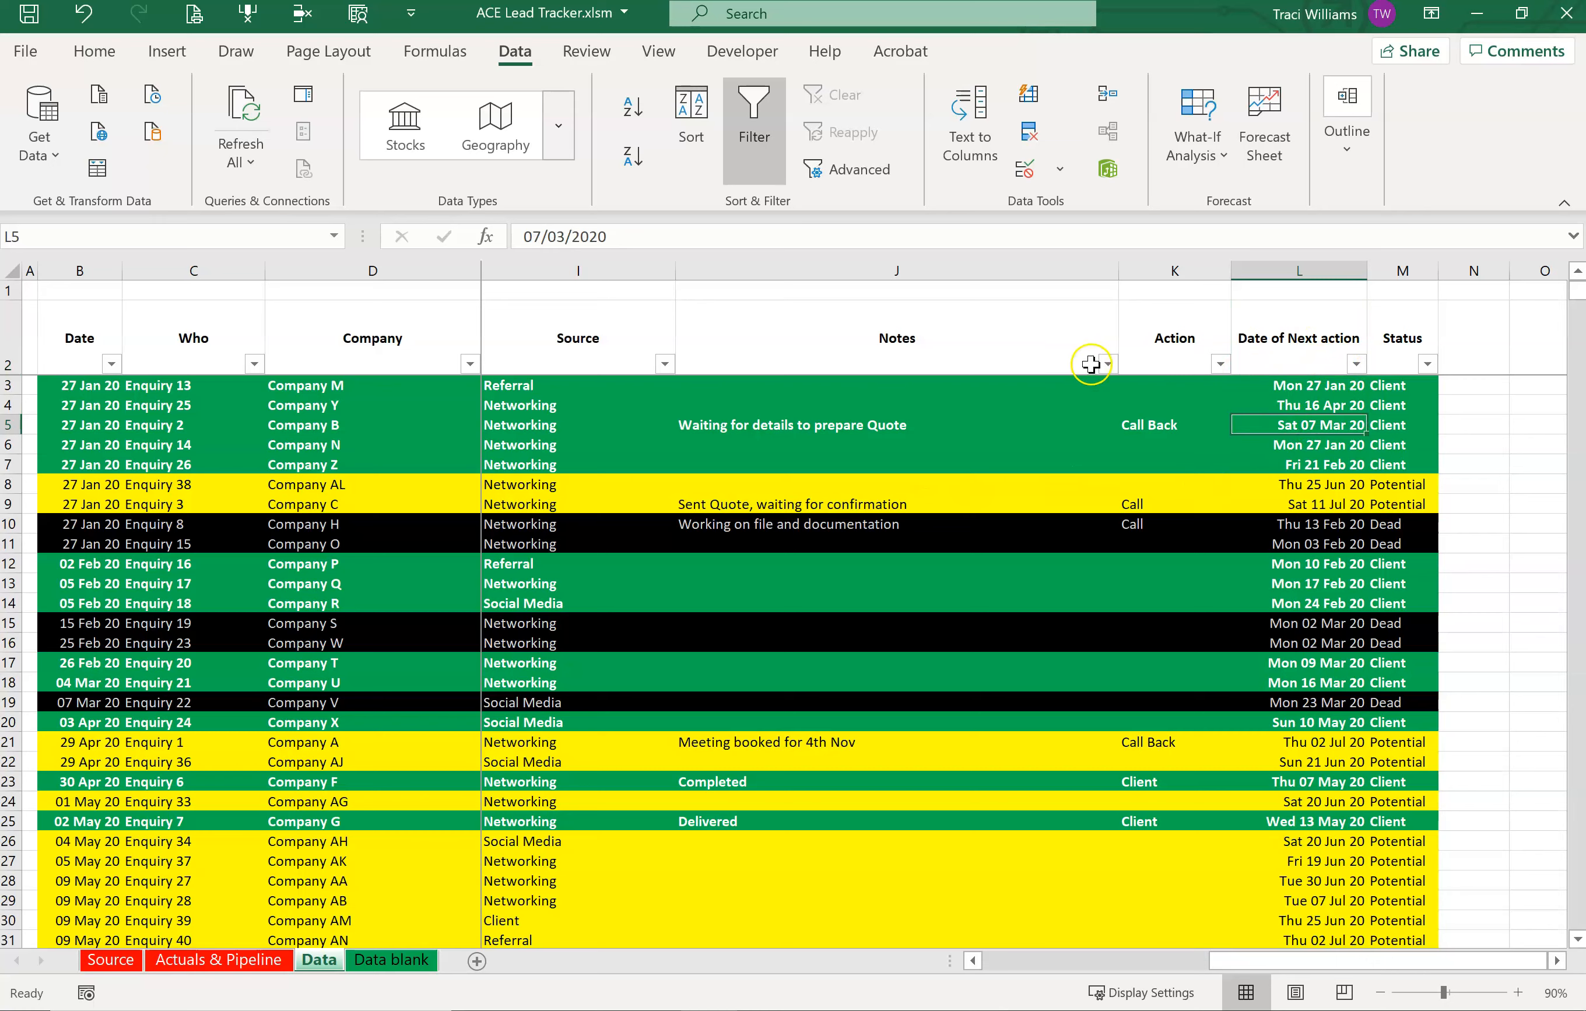
left_click(1298, 385)
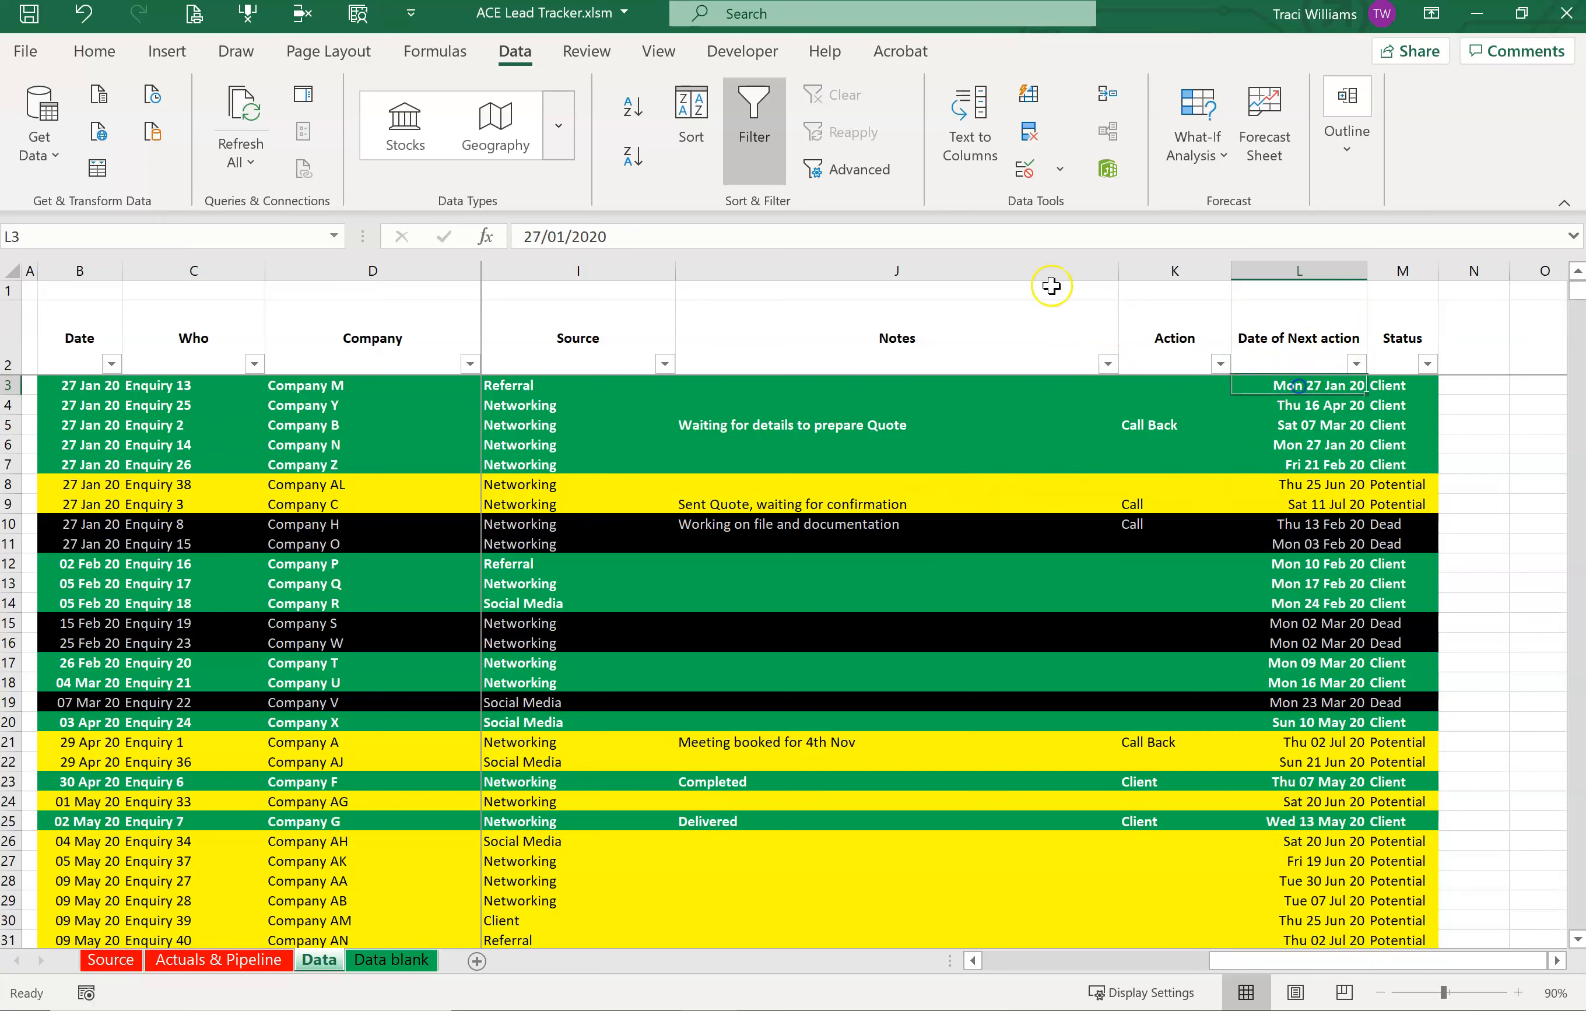
left_click(612, 237)
key("BackSpace")
type("1")
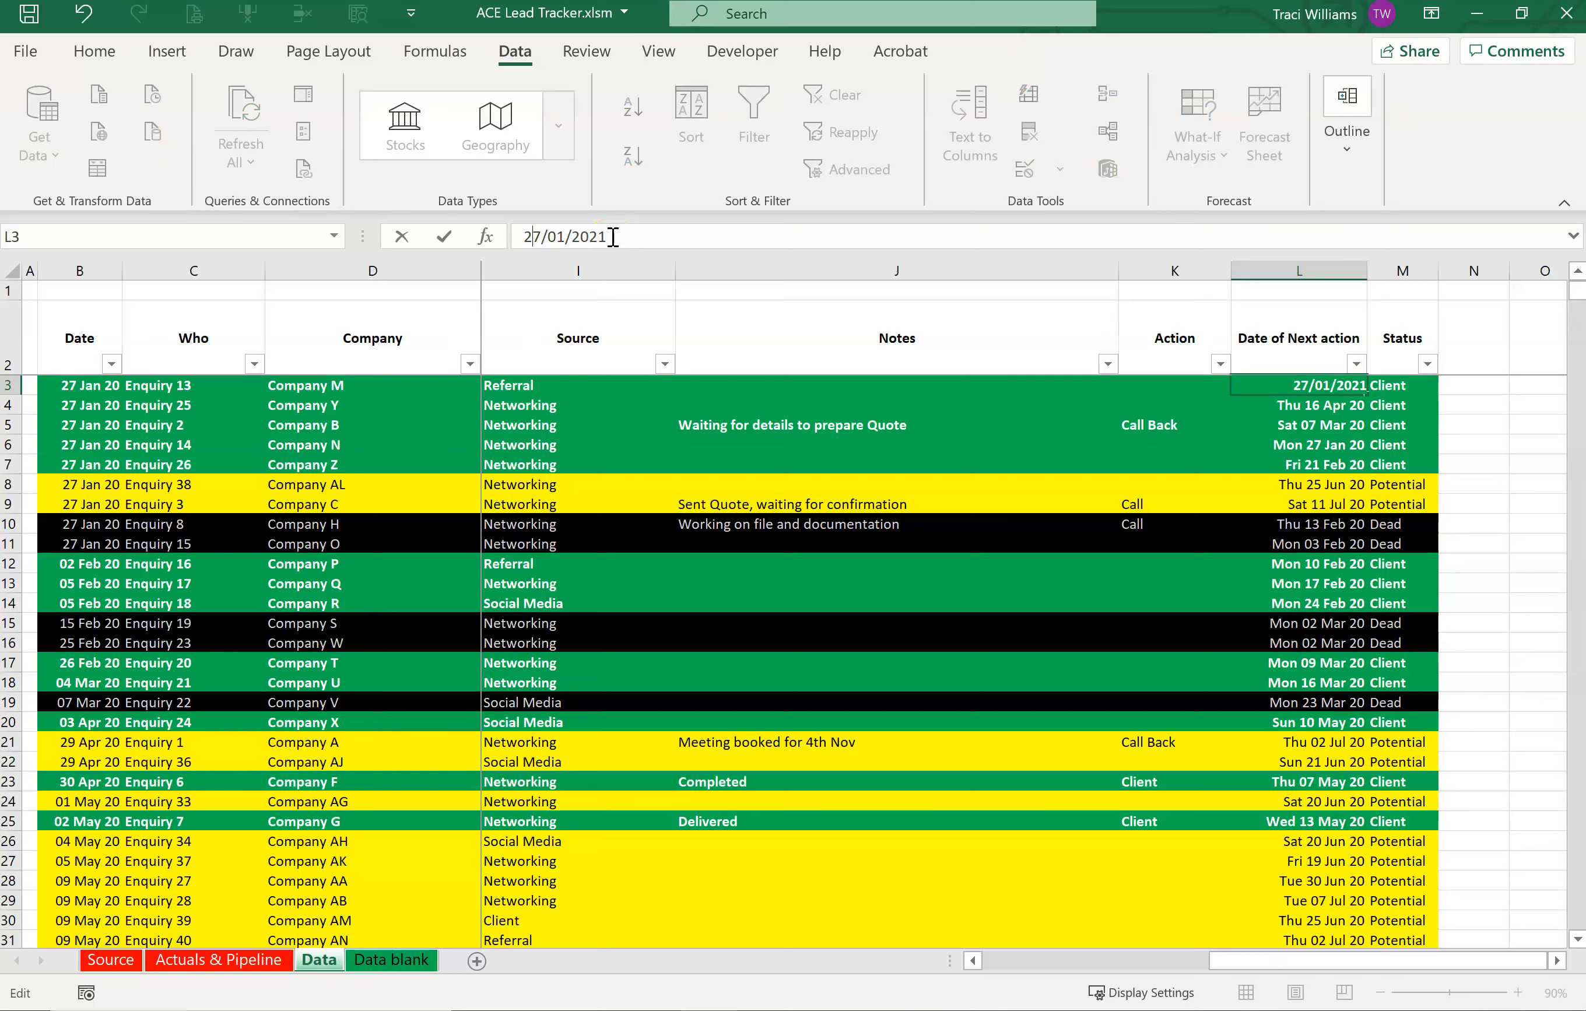
key("Return")
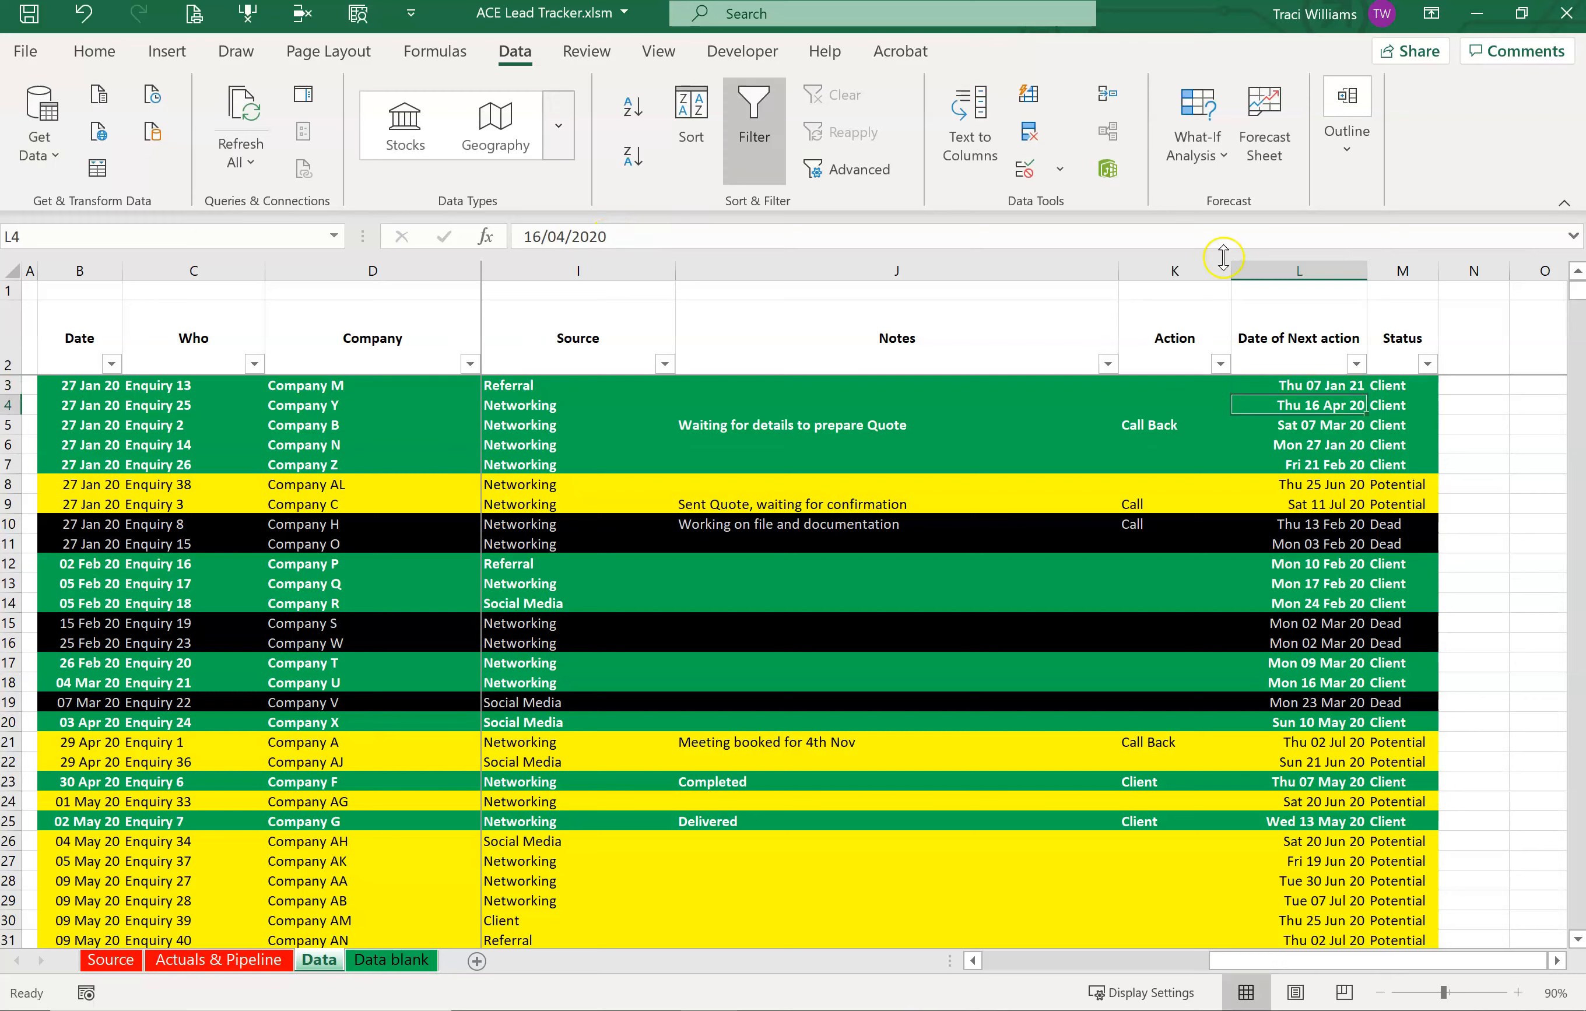
- Exclude 2020 from the Date of Next action filter, keeping 7 January 2021 and blanks selected
left_click(1357, 364)
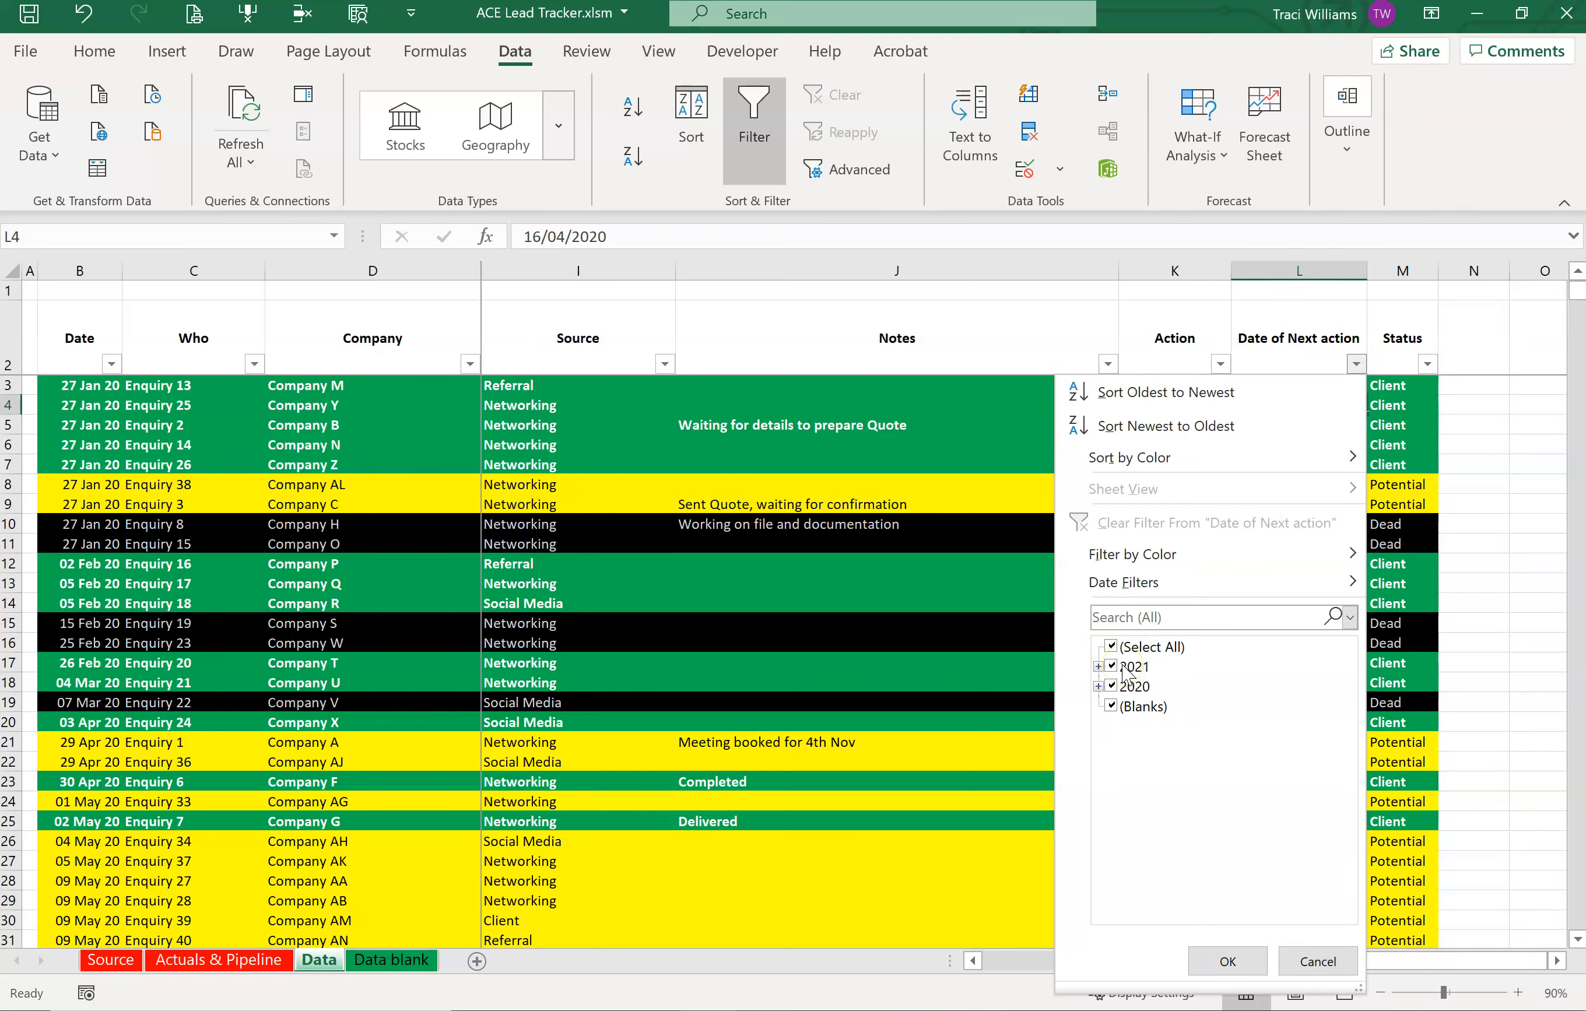
left_click(1098, 667)
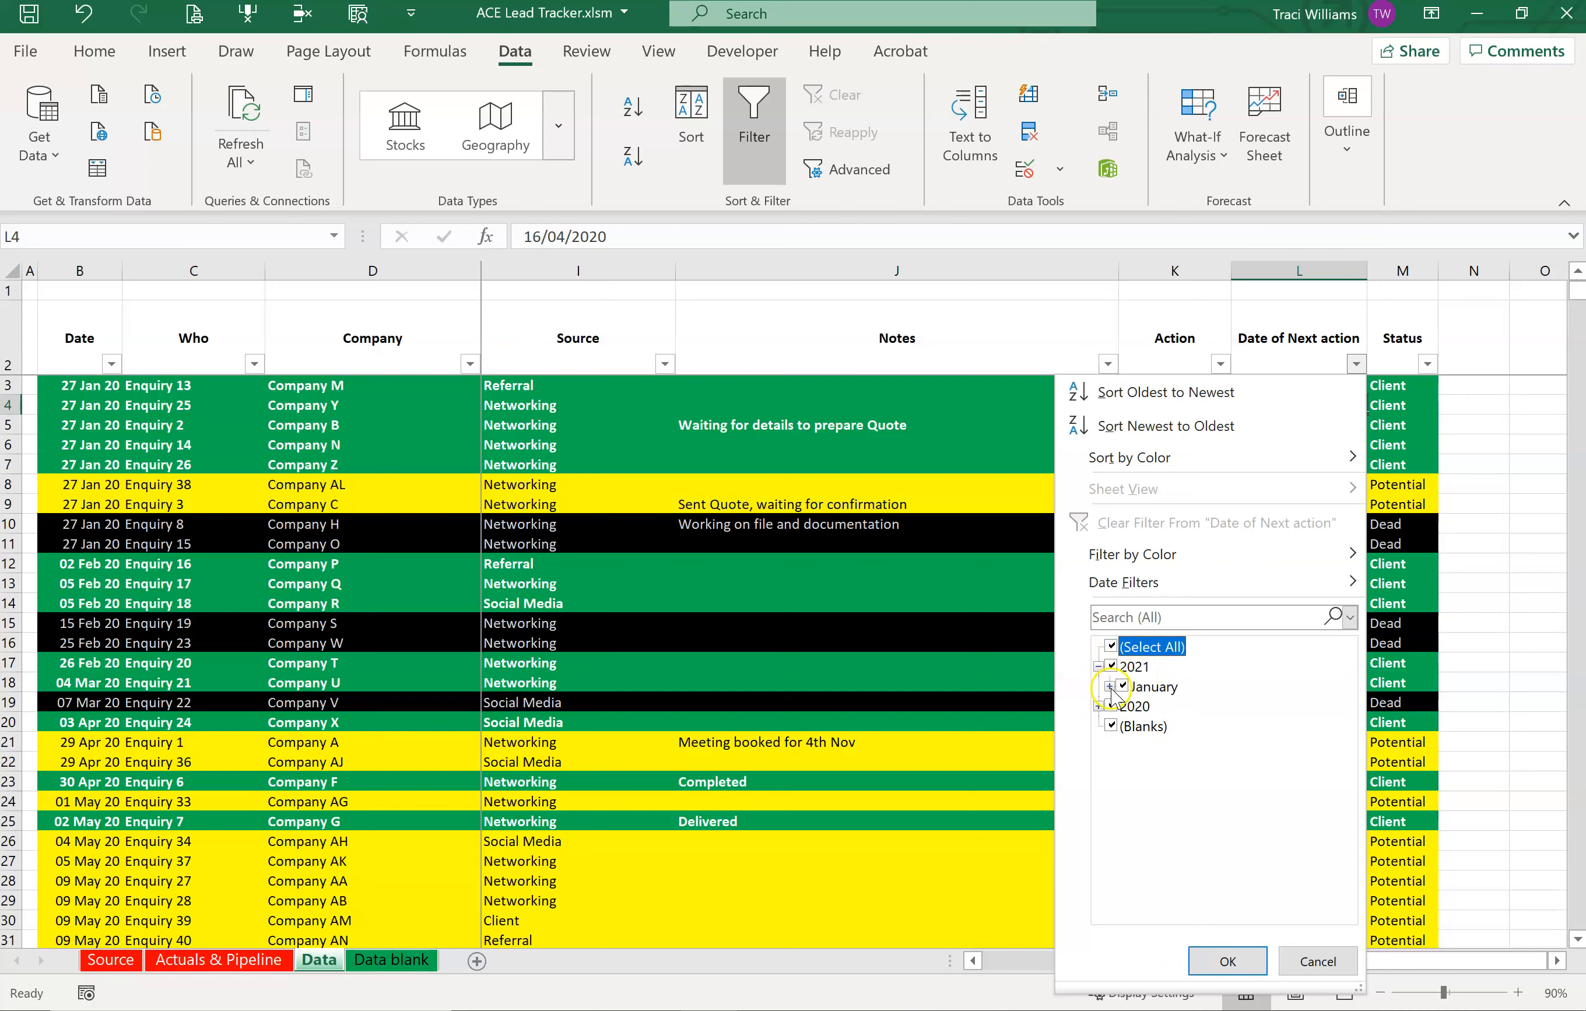
left_click(1108, 688)
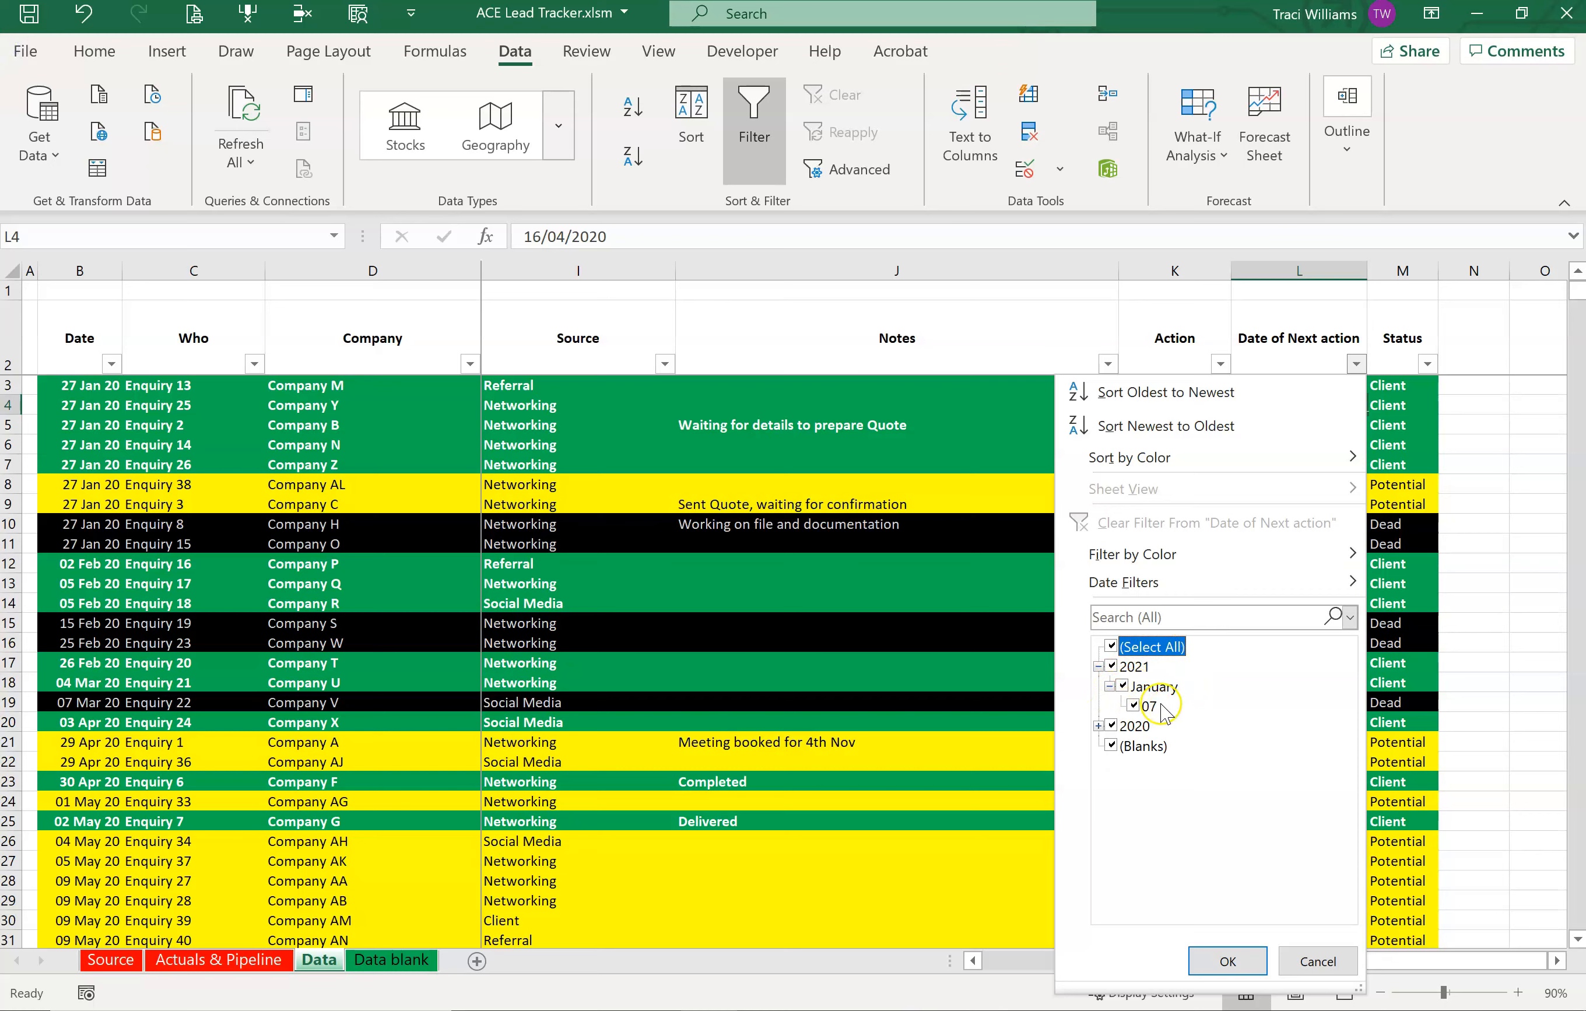
left_click(1123, 729)
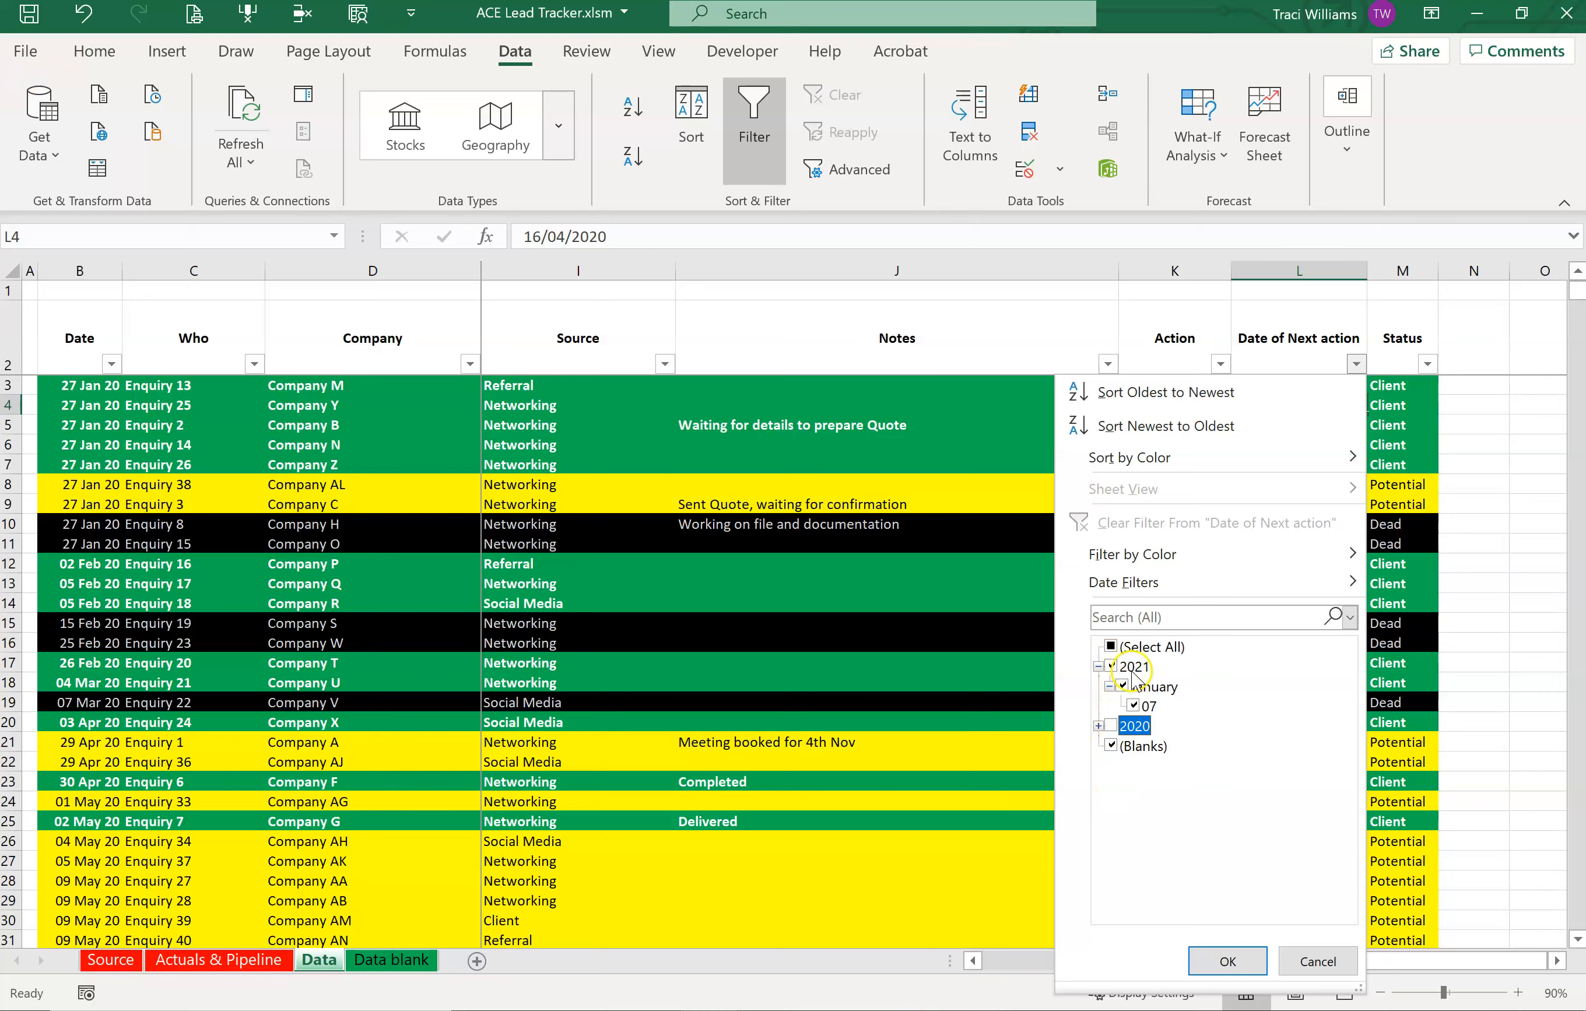
left_click(1240, 960)
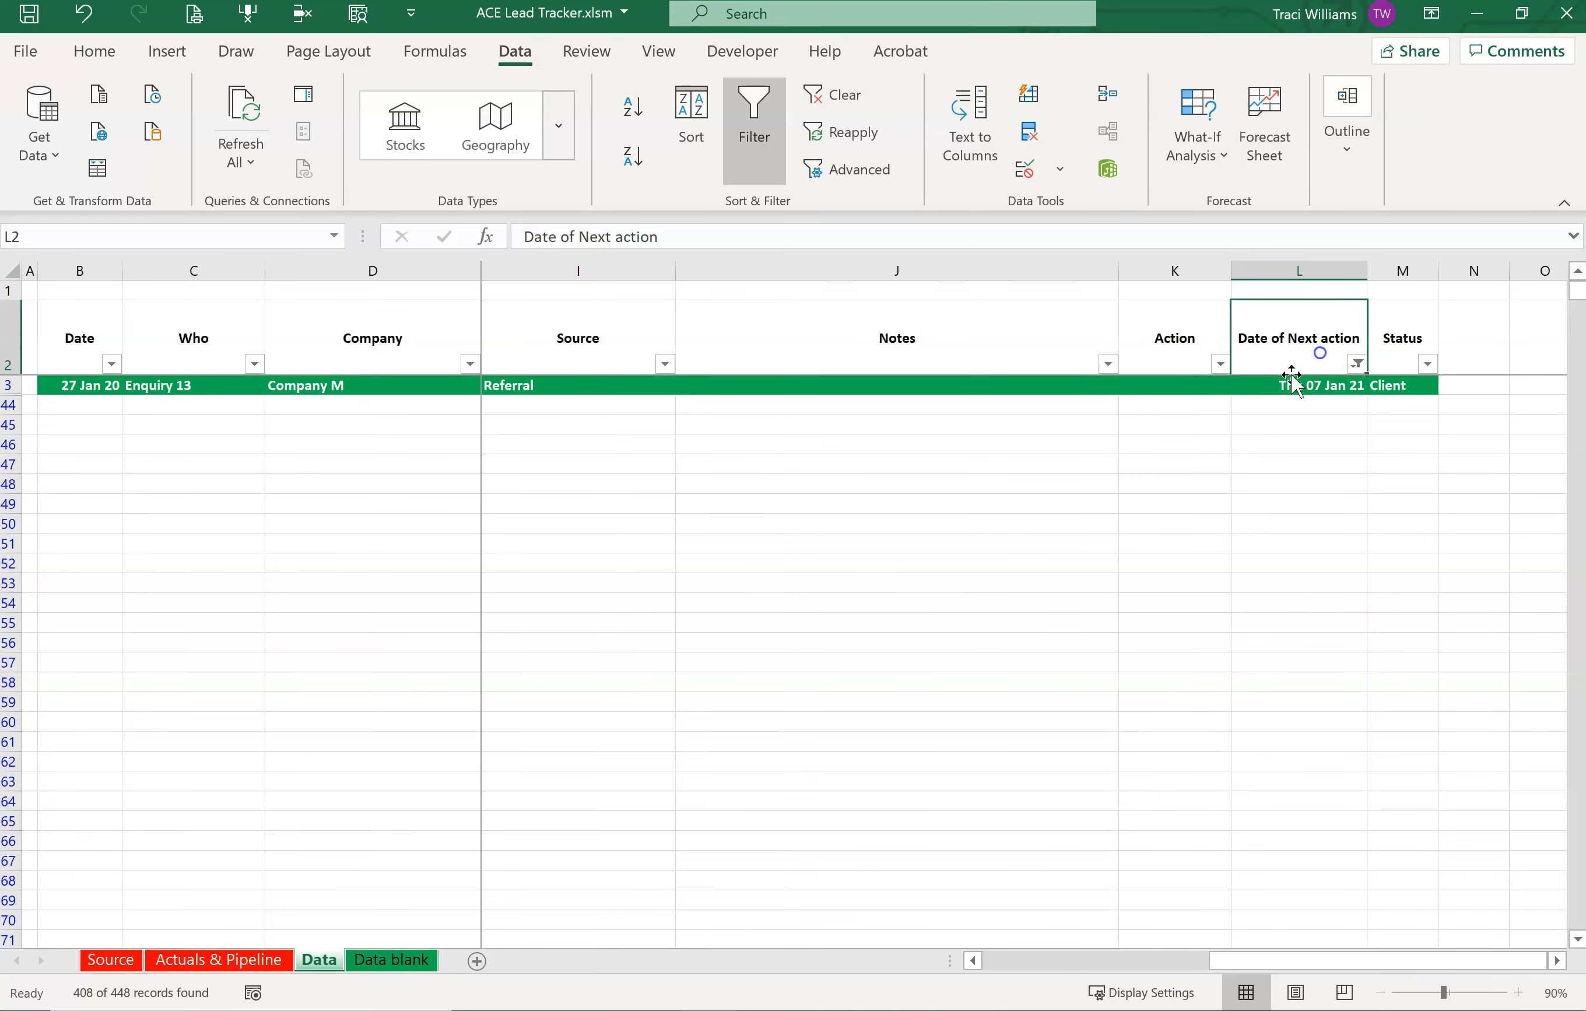
- Include 2020 in the Date of Next action filter again so all leads are listed
left_click(1357, 364)
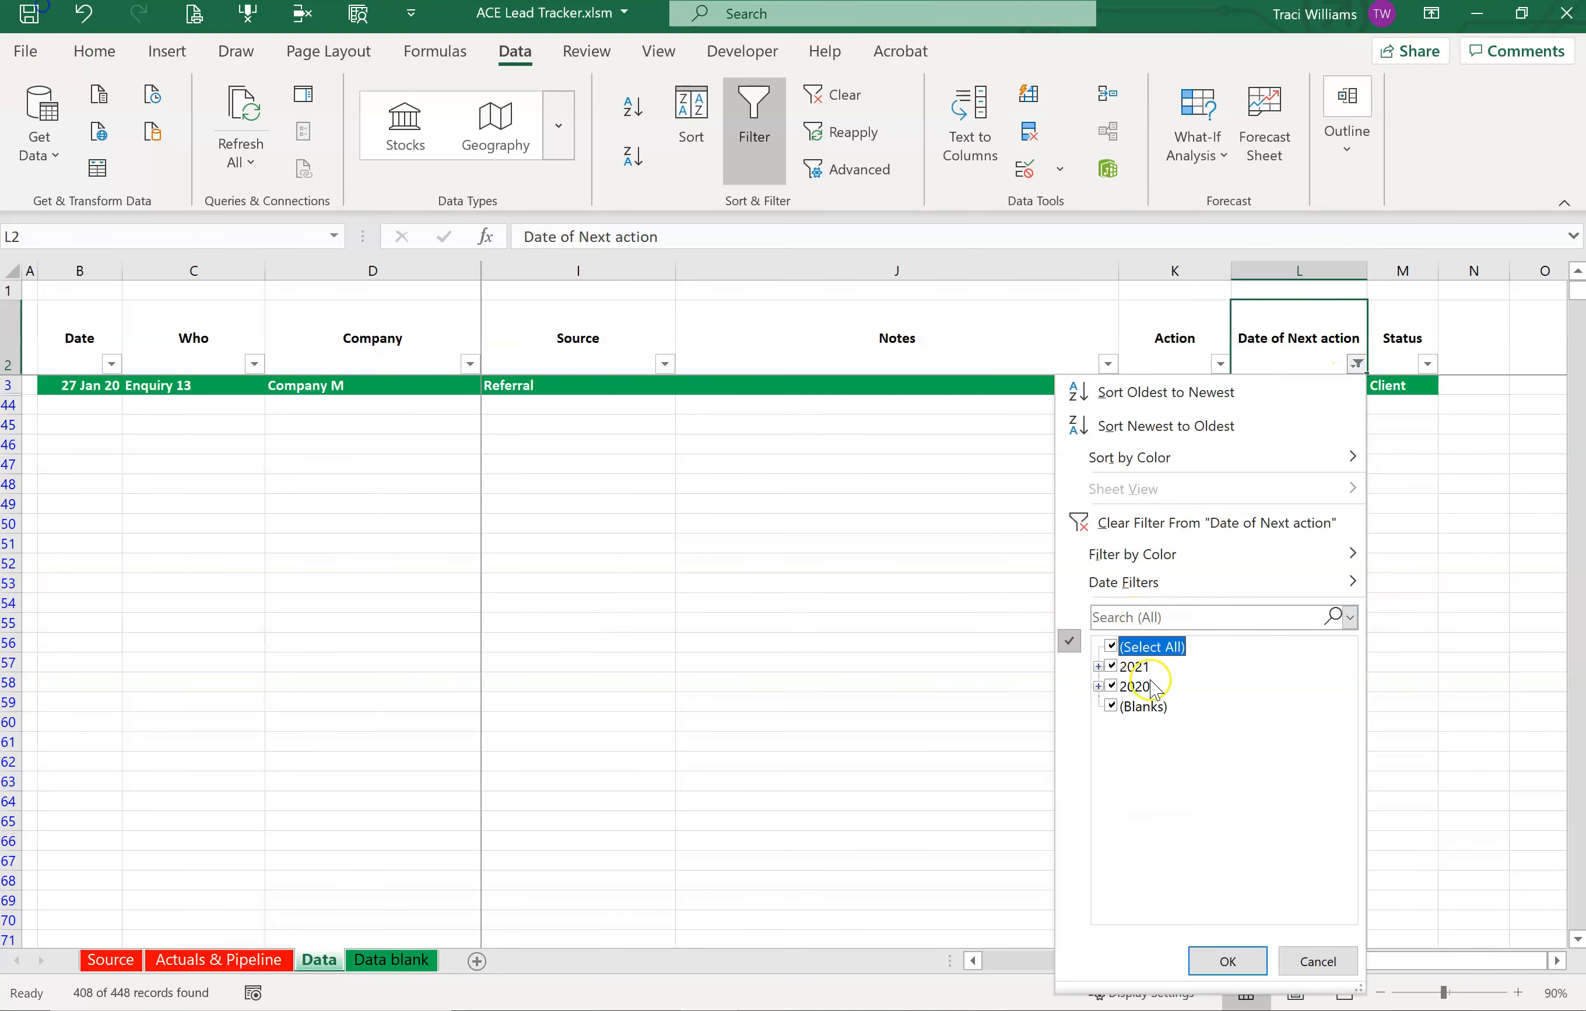
left_click(1227, 960)
left_click(540, 345)
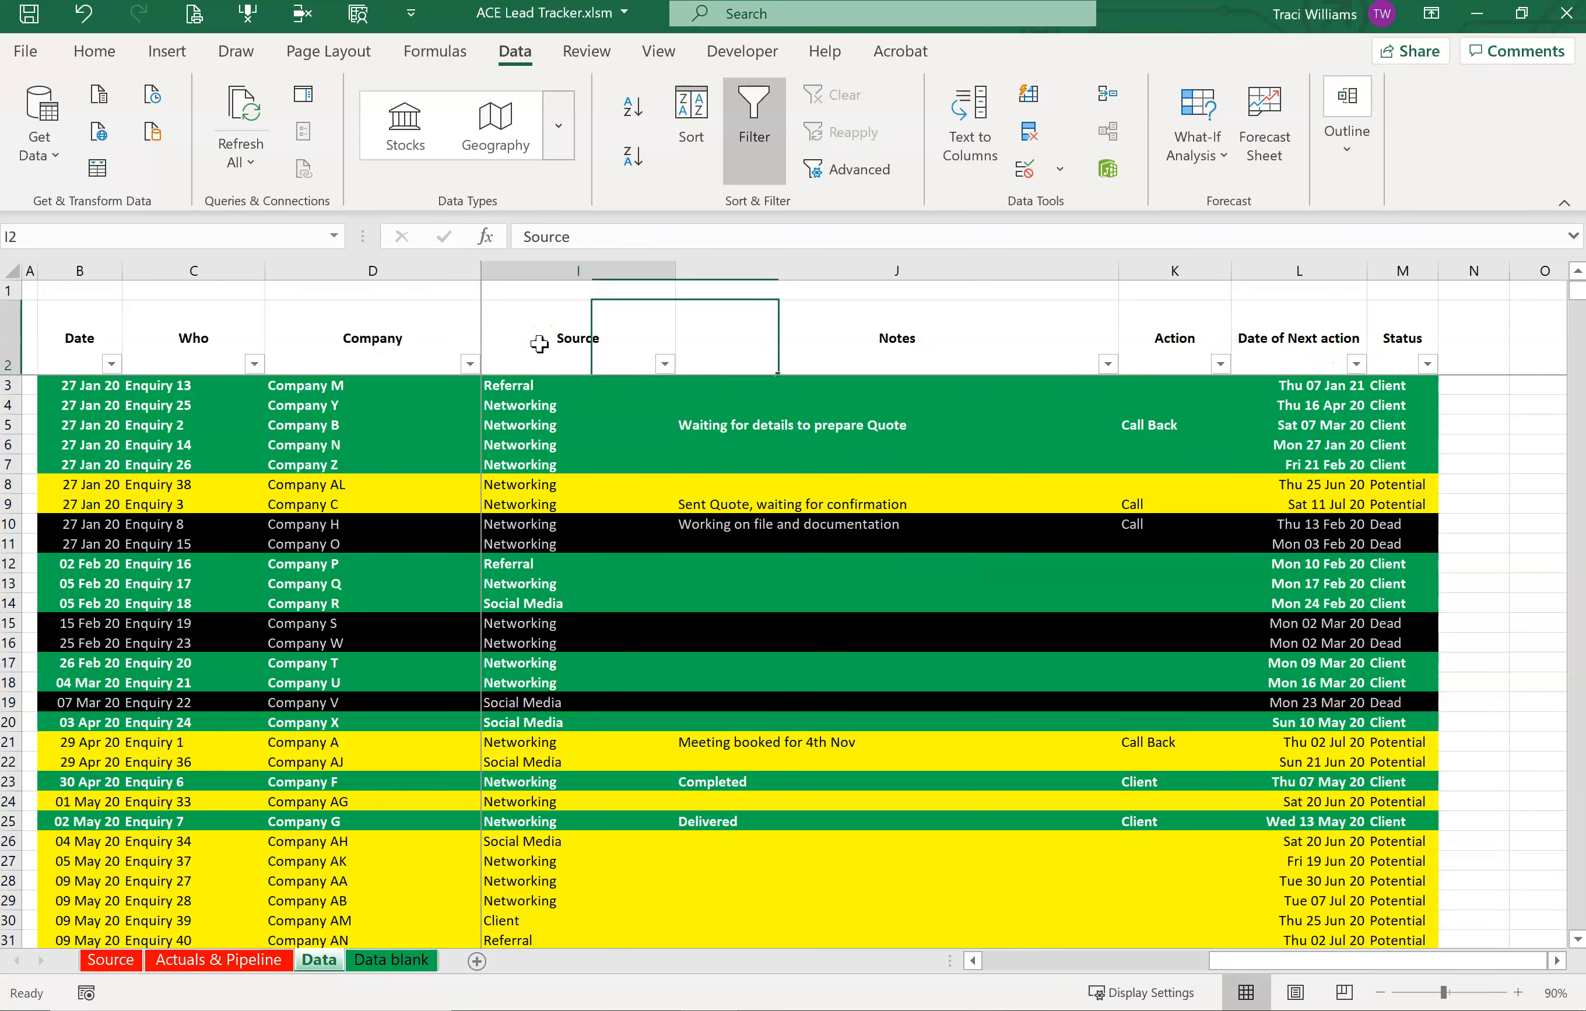
left_click(666, 364)
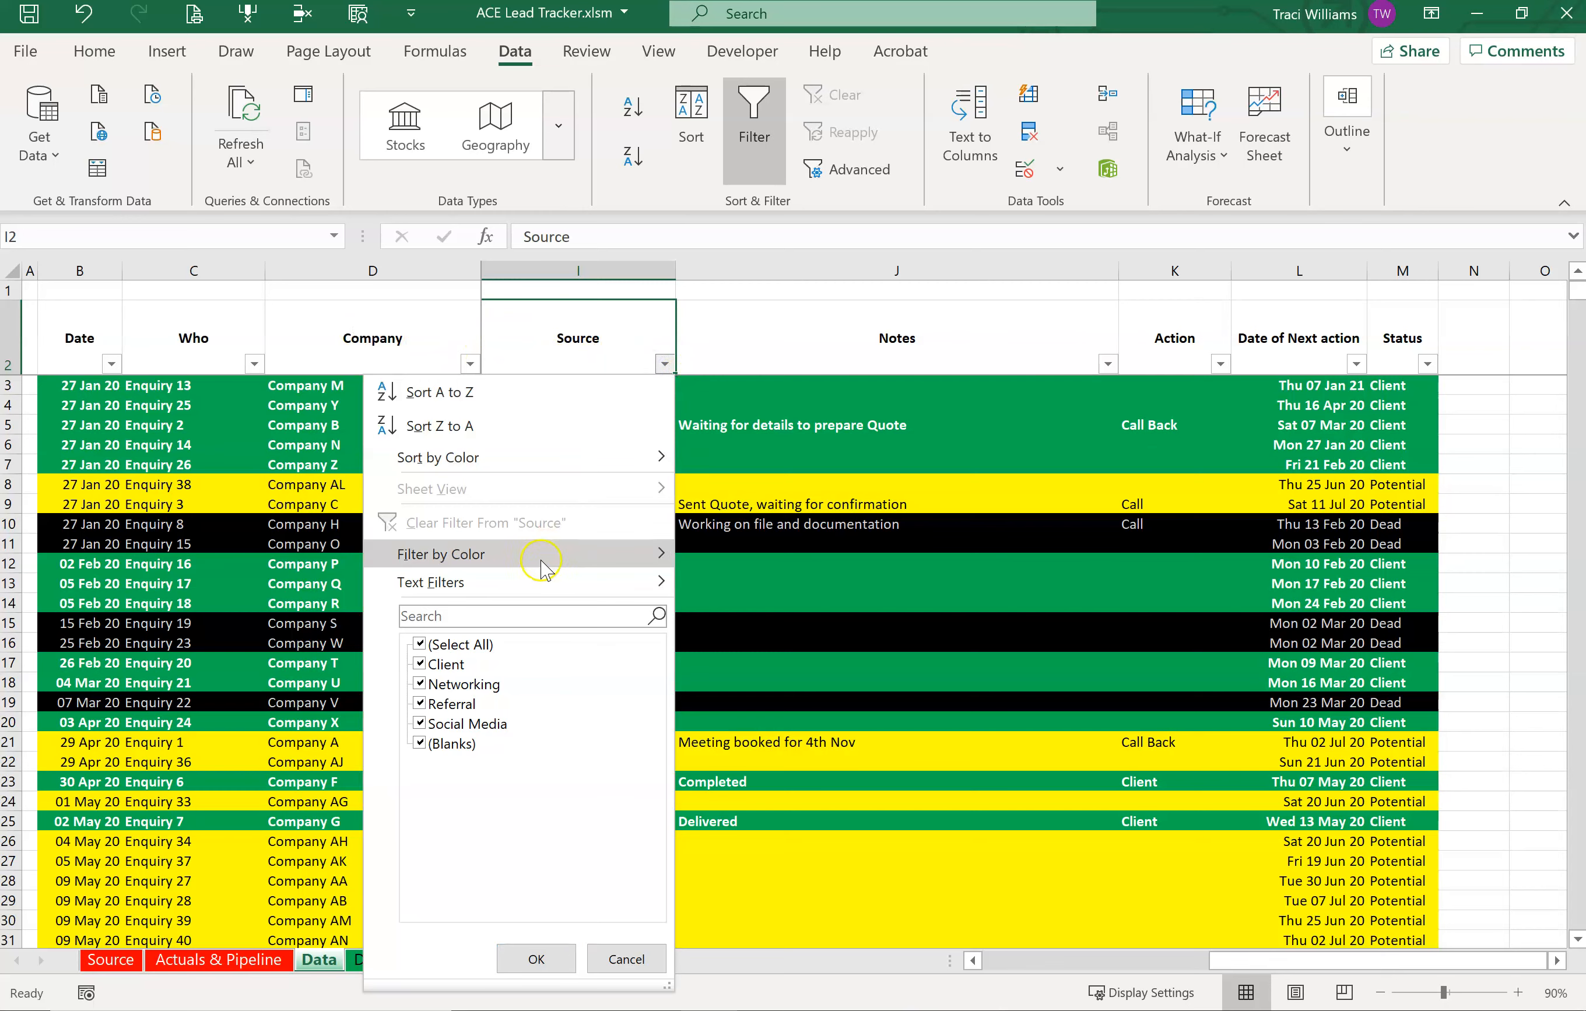
mouse_move(453, 555)
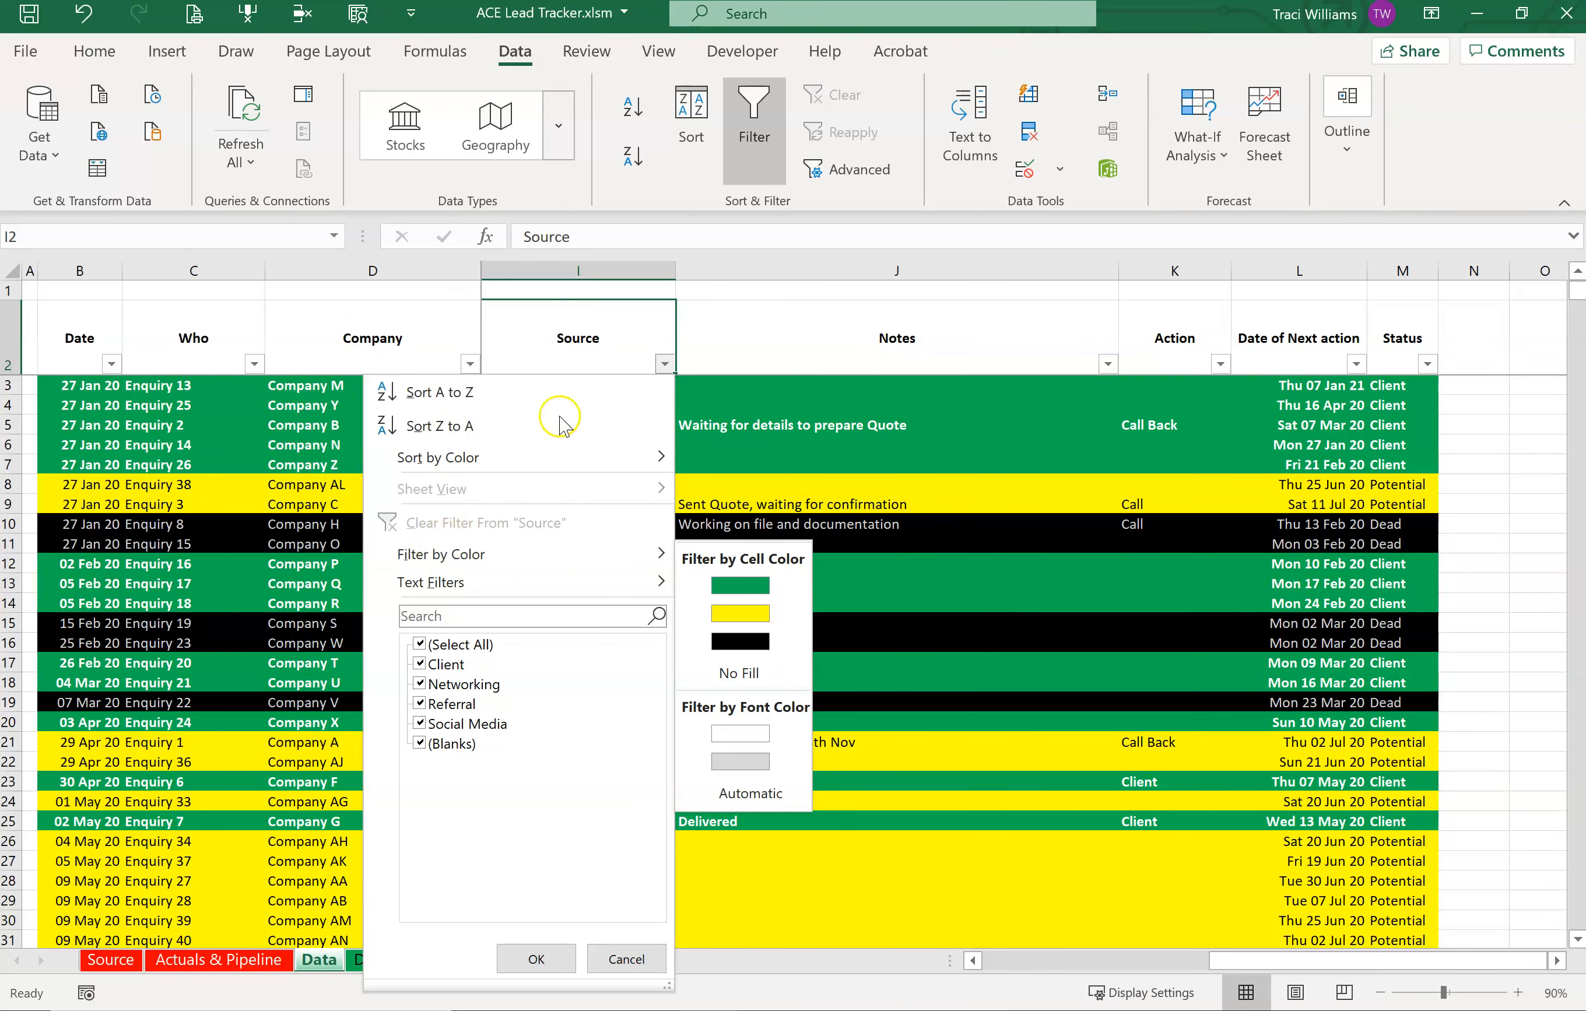
left_click(968, 366)
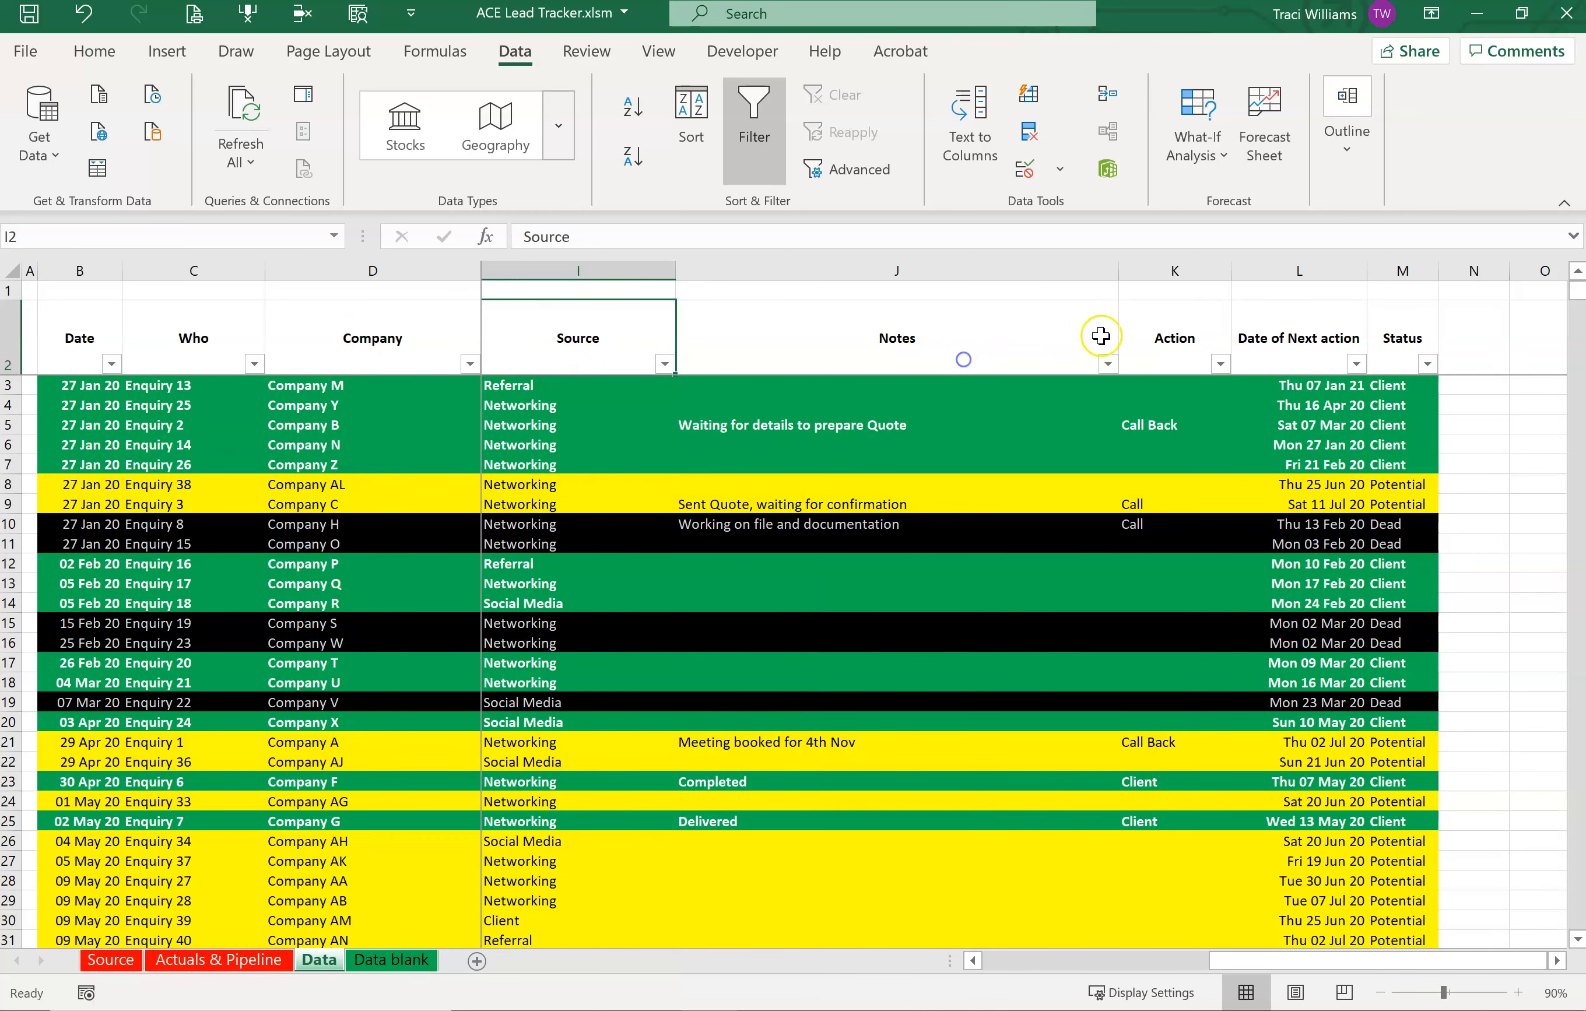
- Filter the leads by the yellow cell colour in the Notes column
left_click(1107, 364)
mouse_move(878, 564)
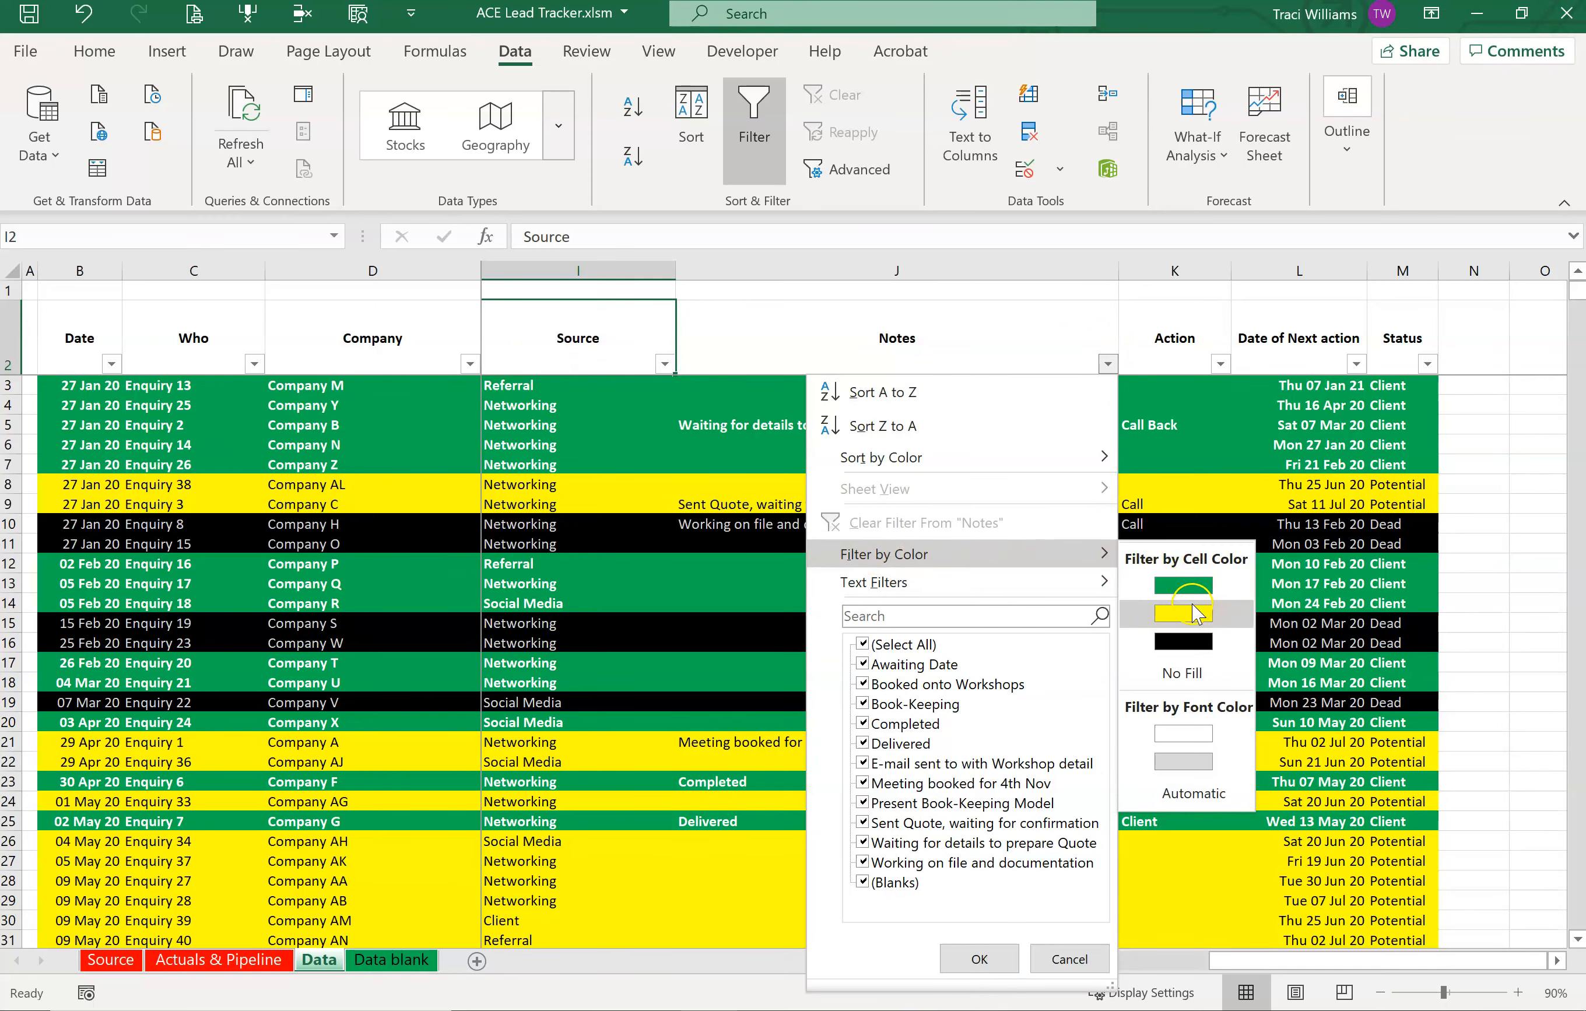
left_click(1198, 614)
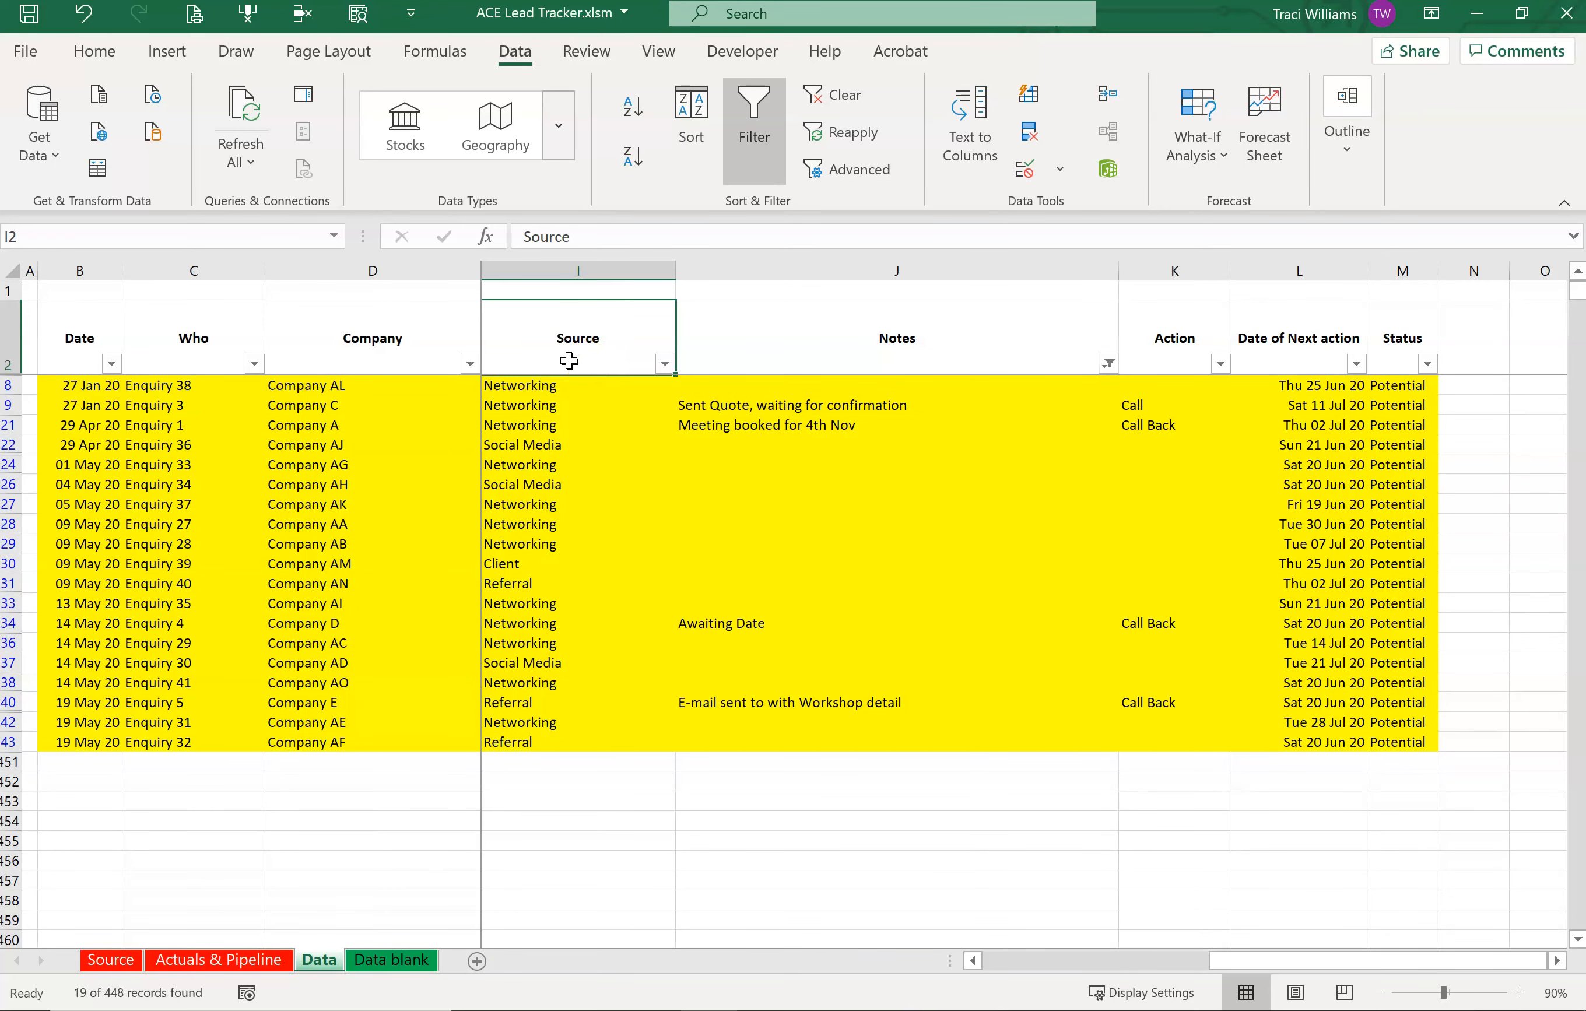
- Examine the filtered yellow leads, the months offered for their next action, and the Estimated Value subtotal formula in H1
key("Down")
key("Down")
key("Down")
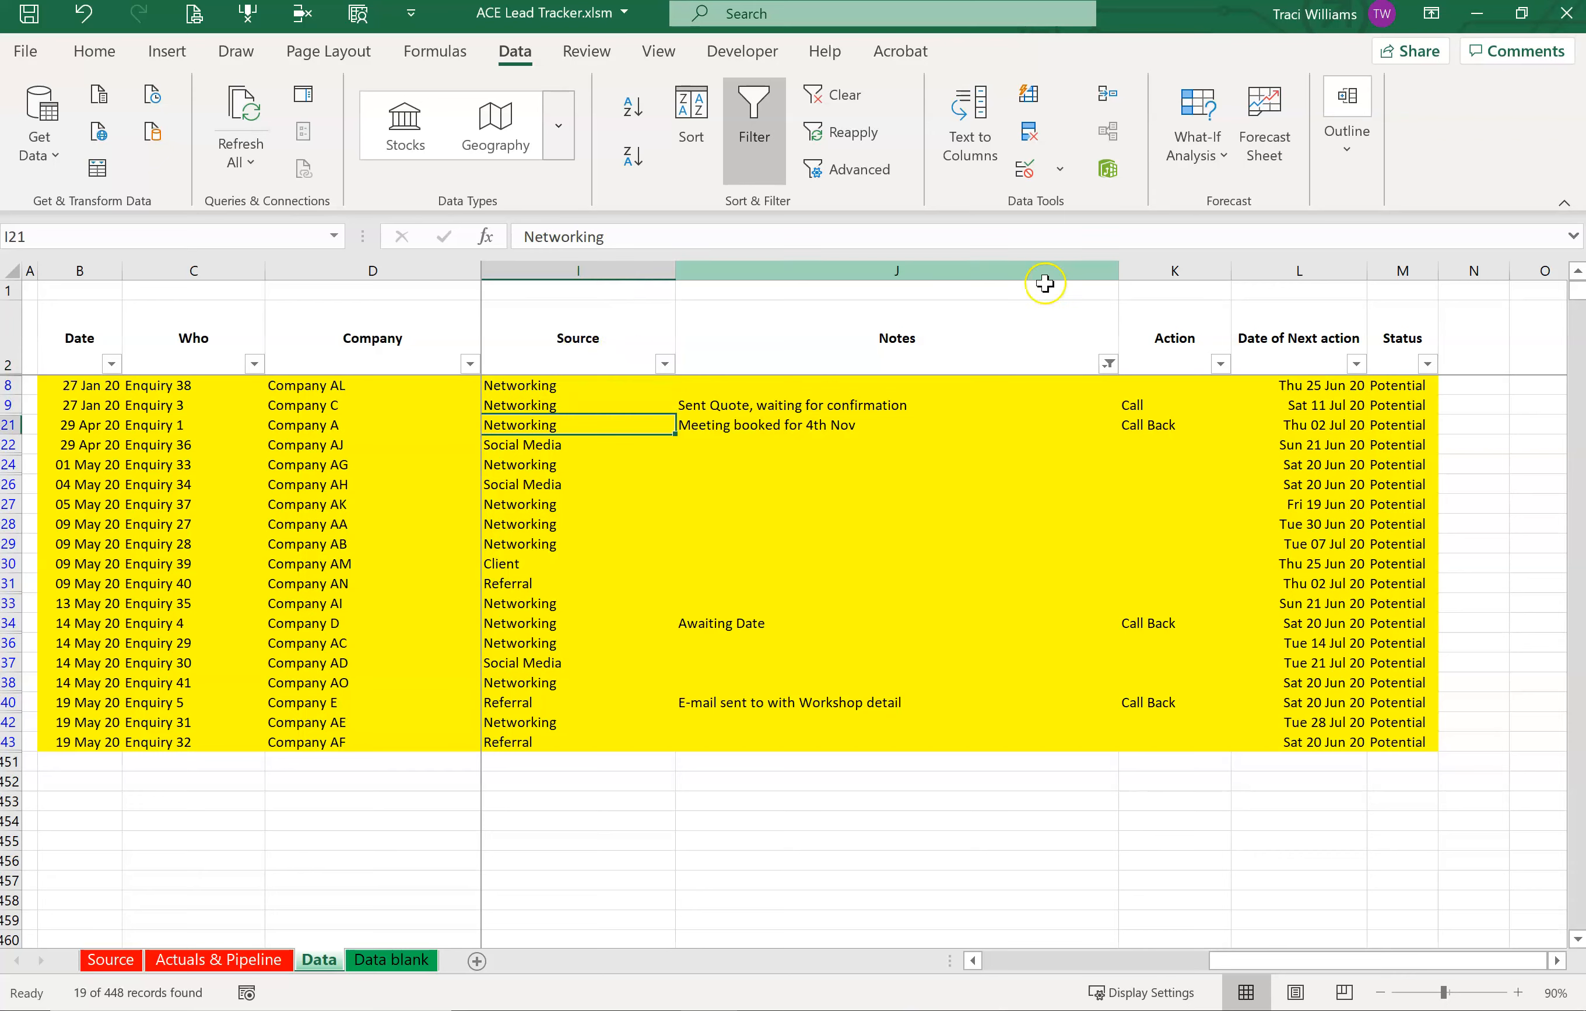
left_click(1357, 364)
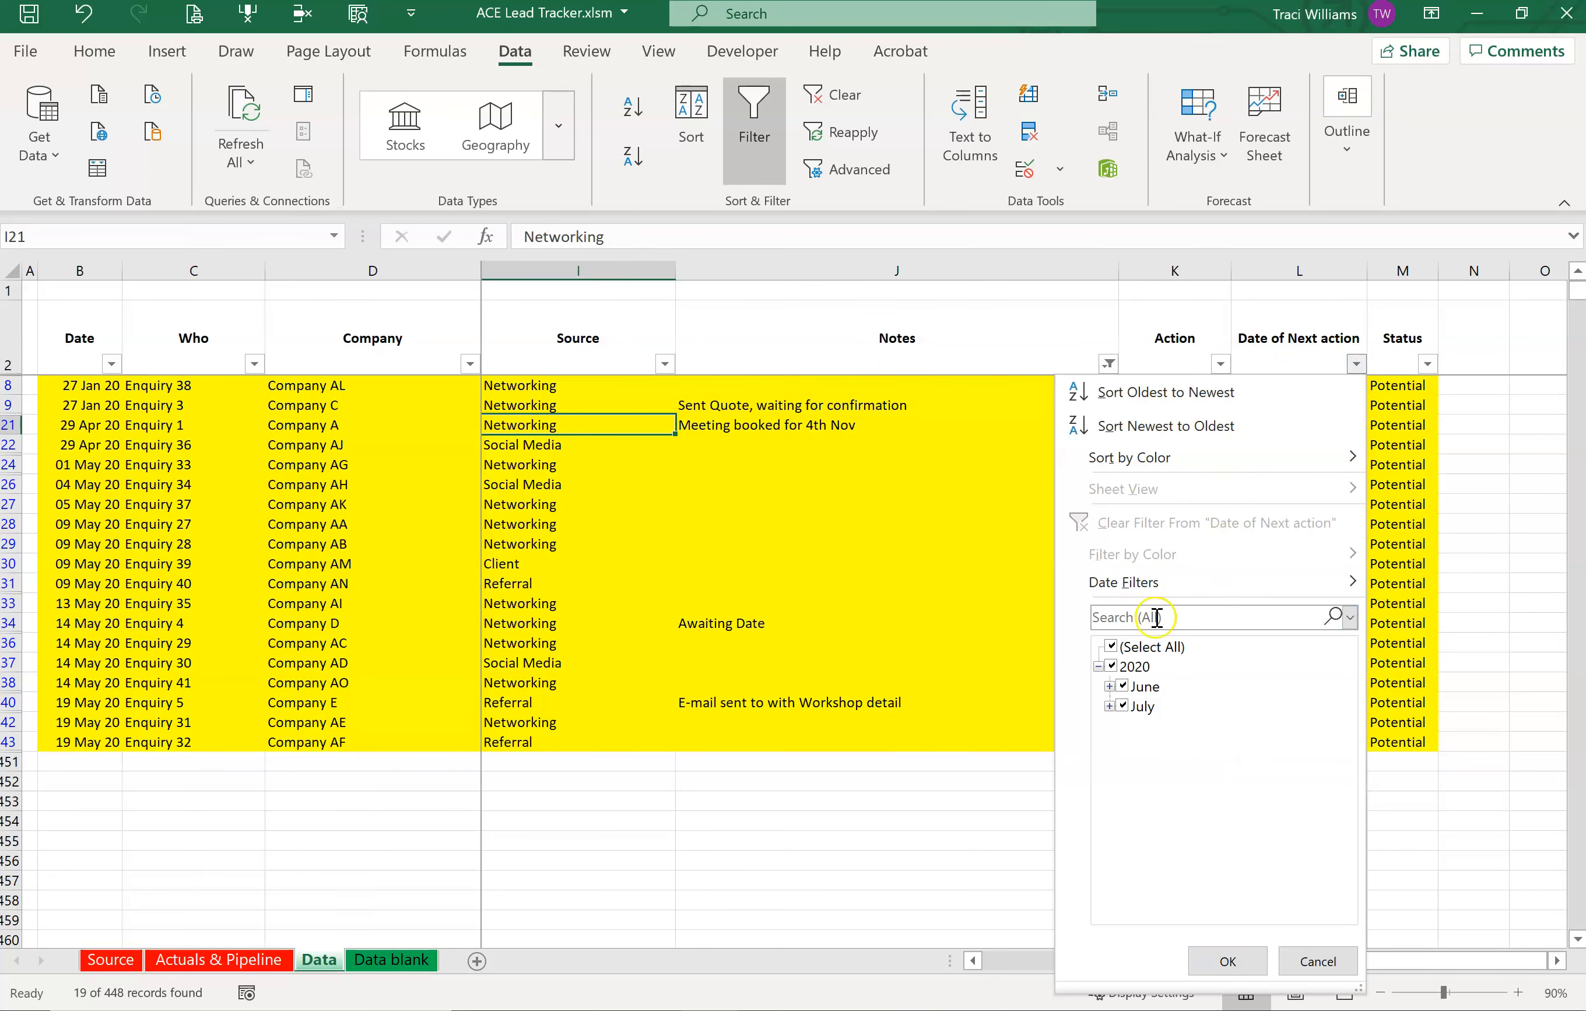
left_click(811, 332)
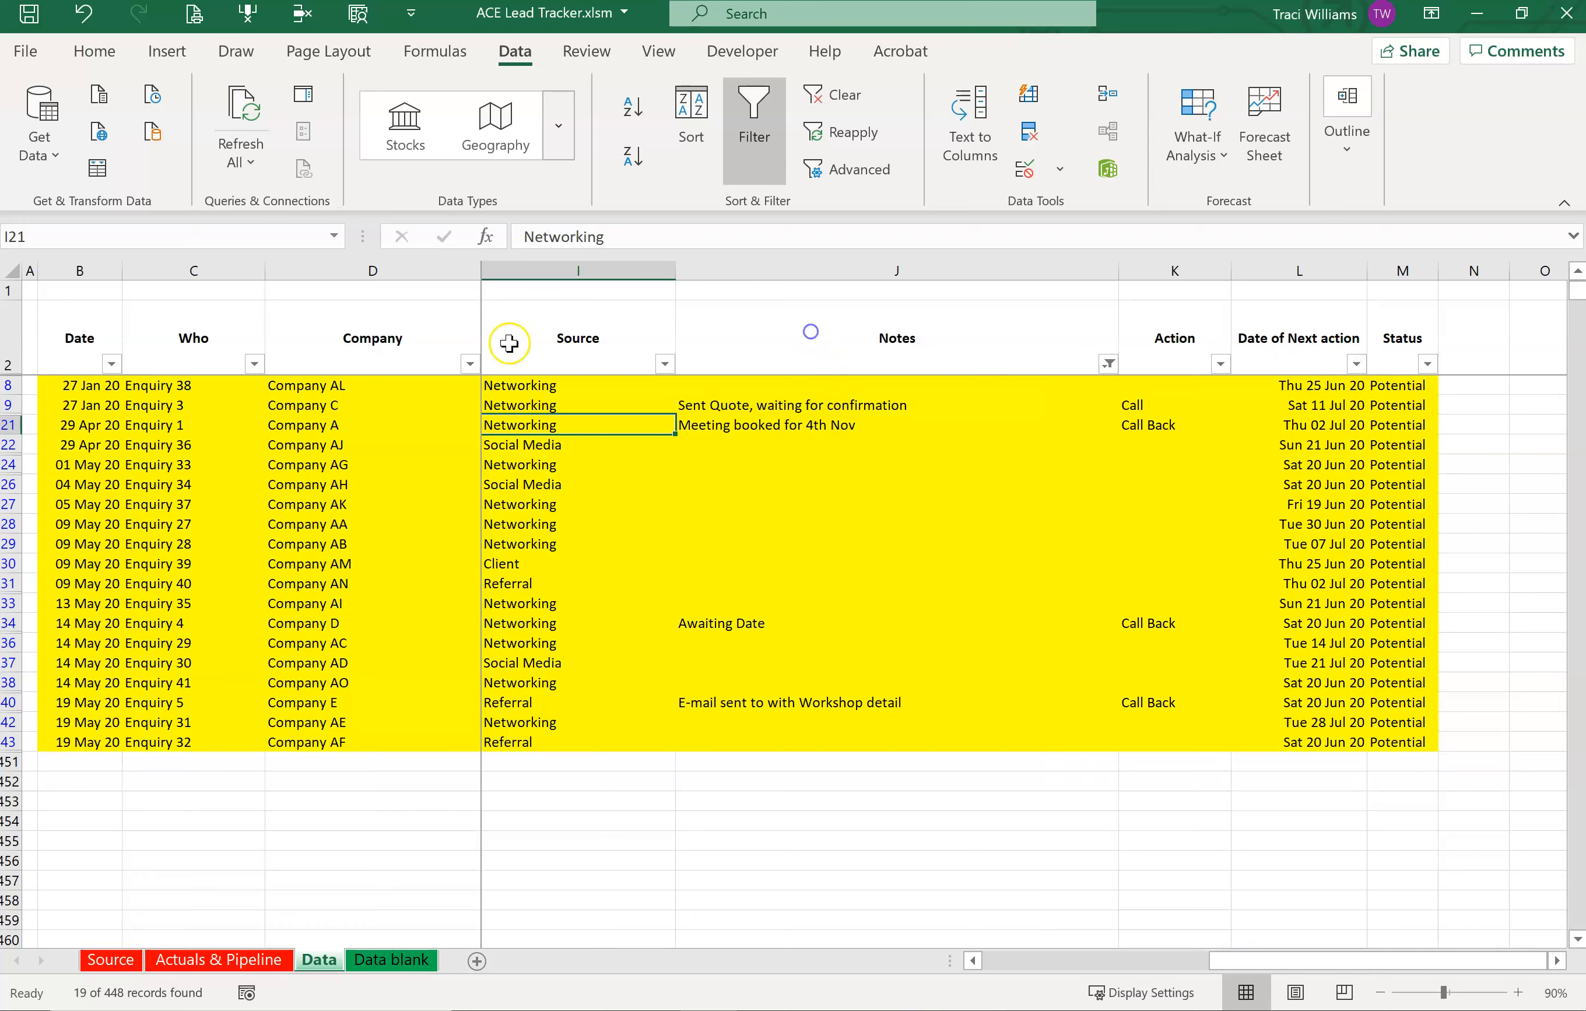
left_click(509, 343)
key("Left")
key("Left")
key("Left")
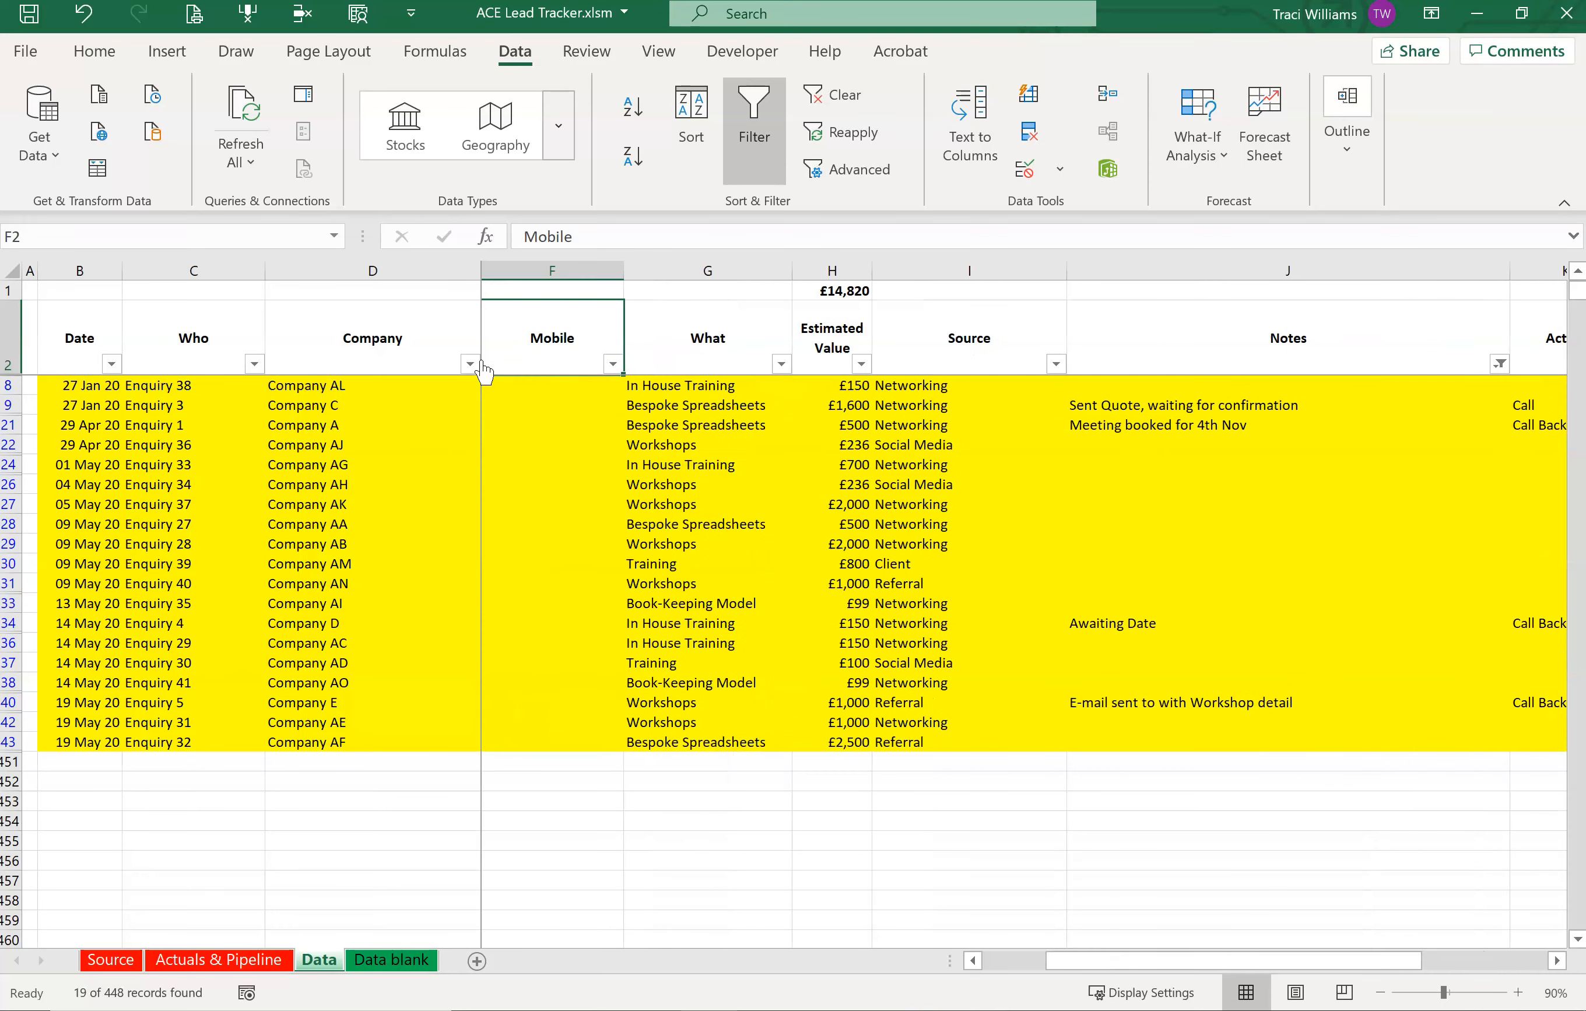
left_click(841, 290)
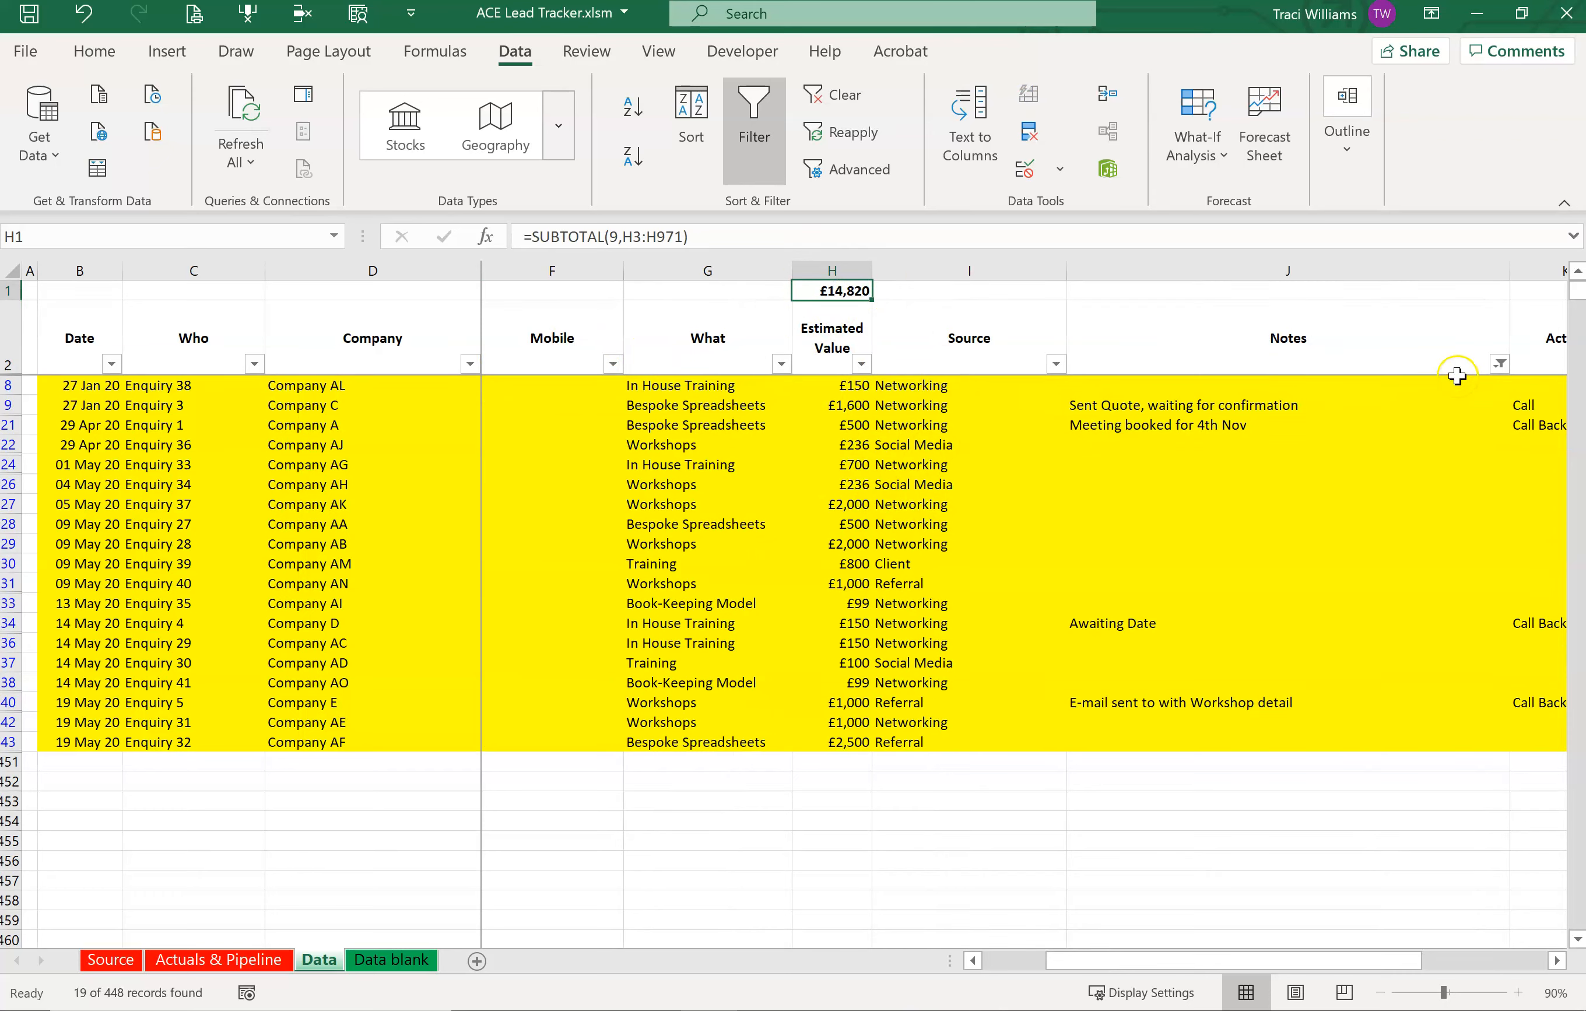
- Clear the colour filter from the Notes column and filter the leads by the yellow cell colour in the Source column
left_click(1501, 364)
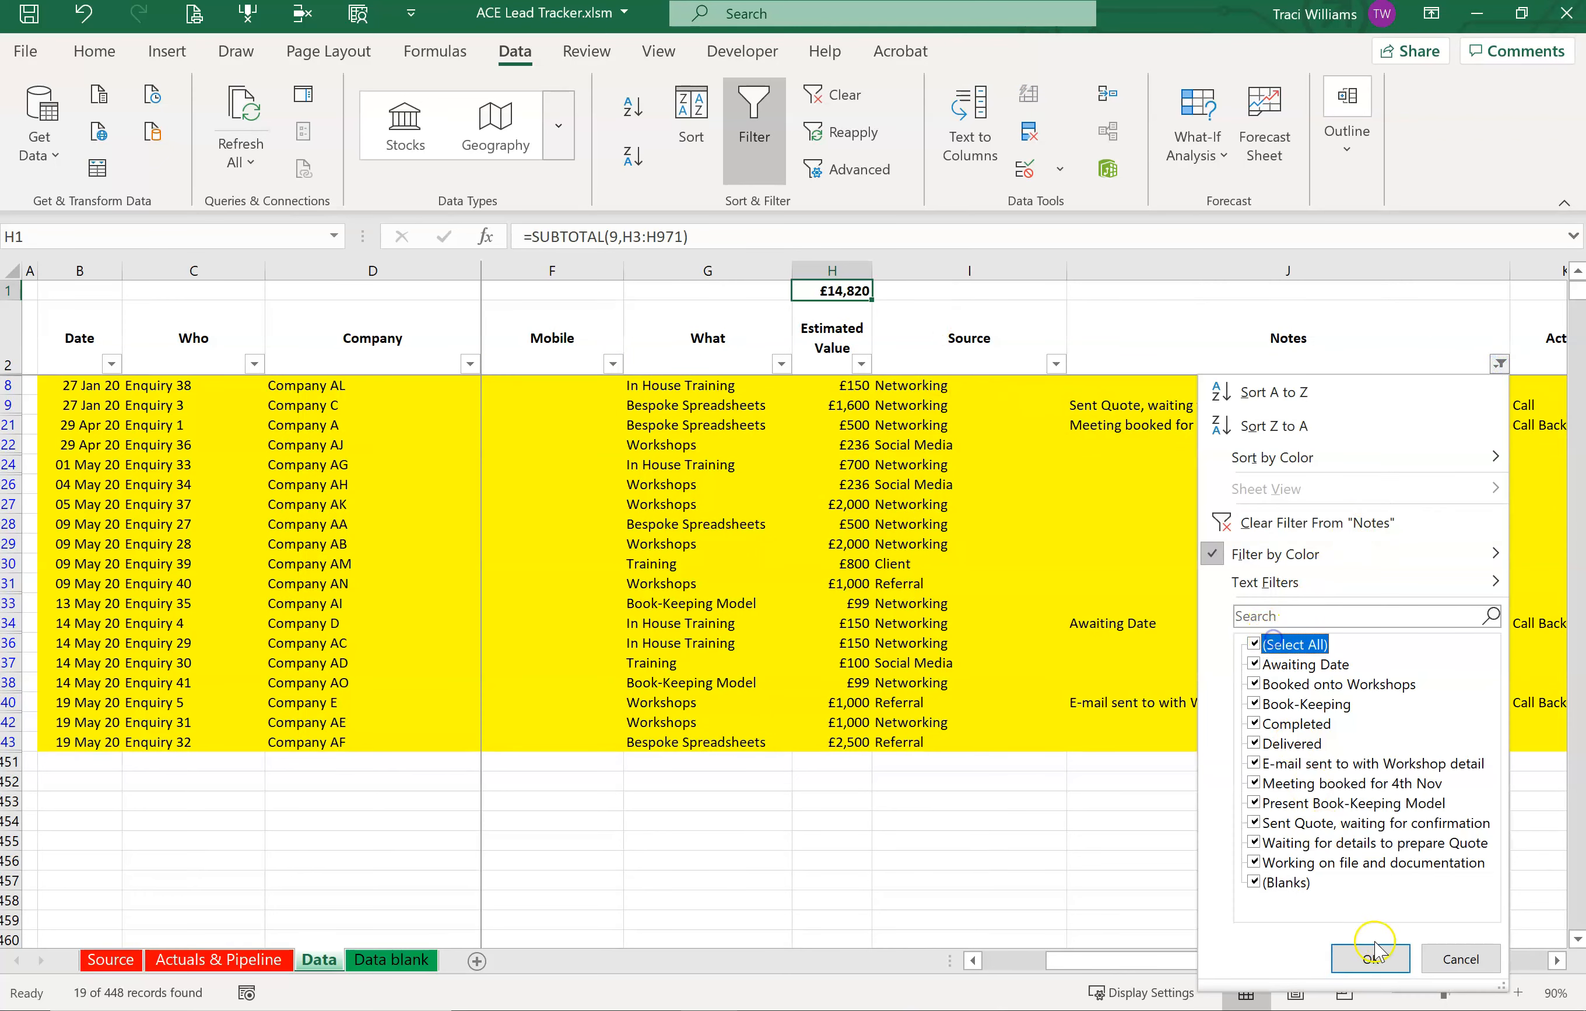
left_click(1373, 954)
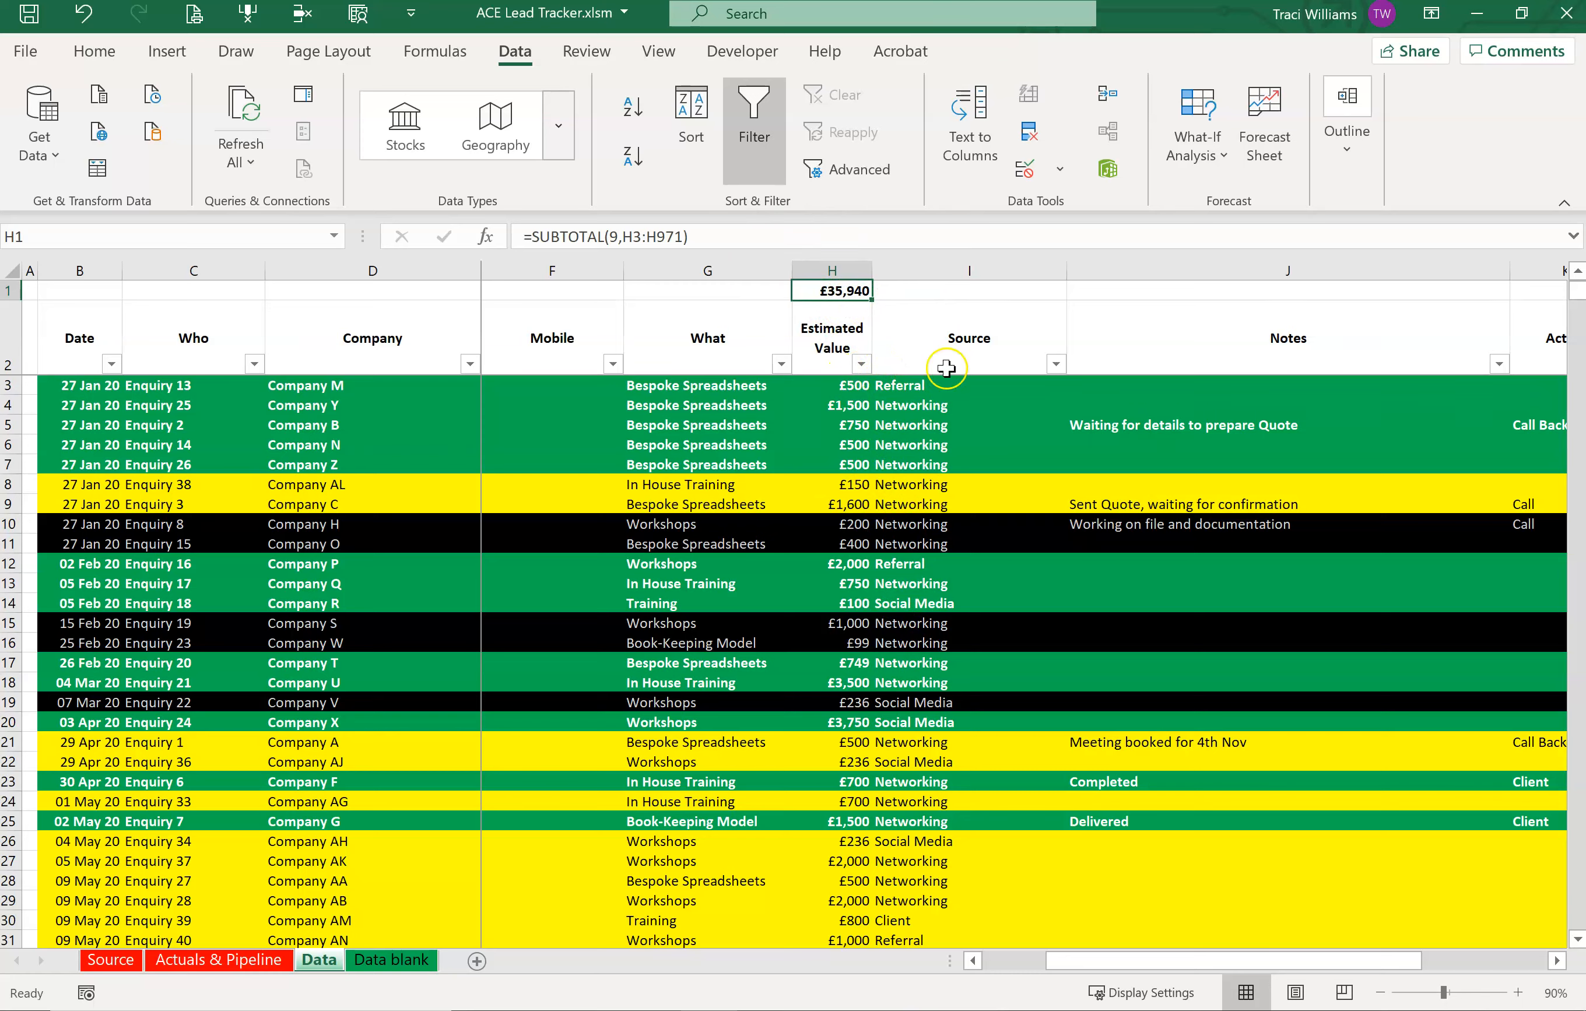
left_click(1057, 364)
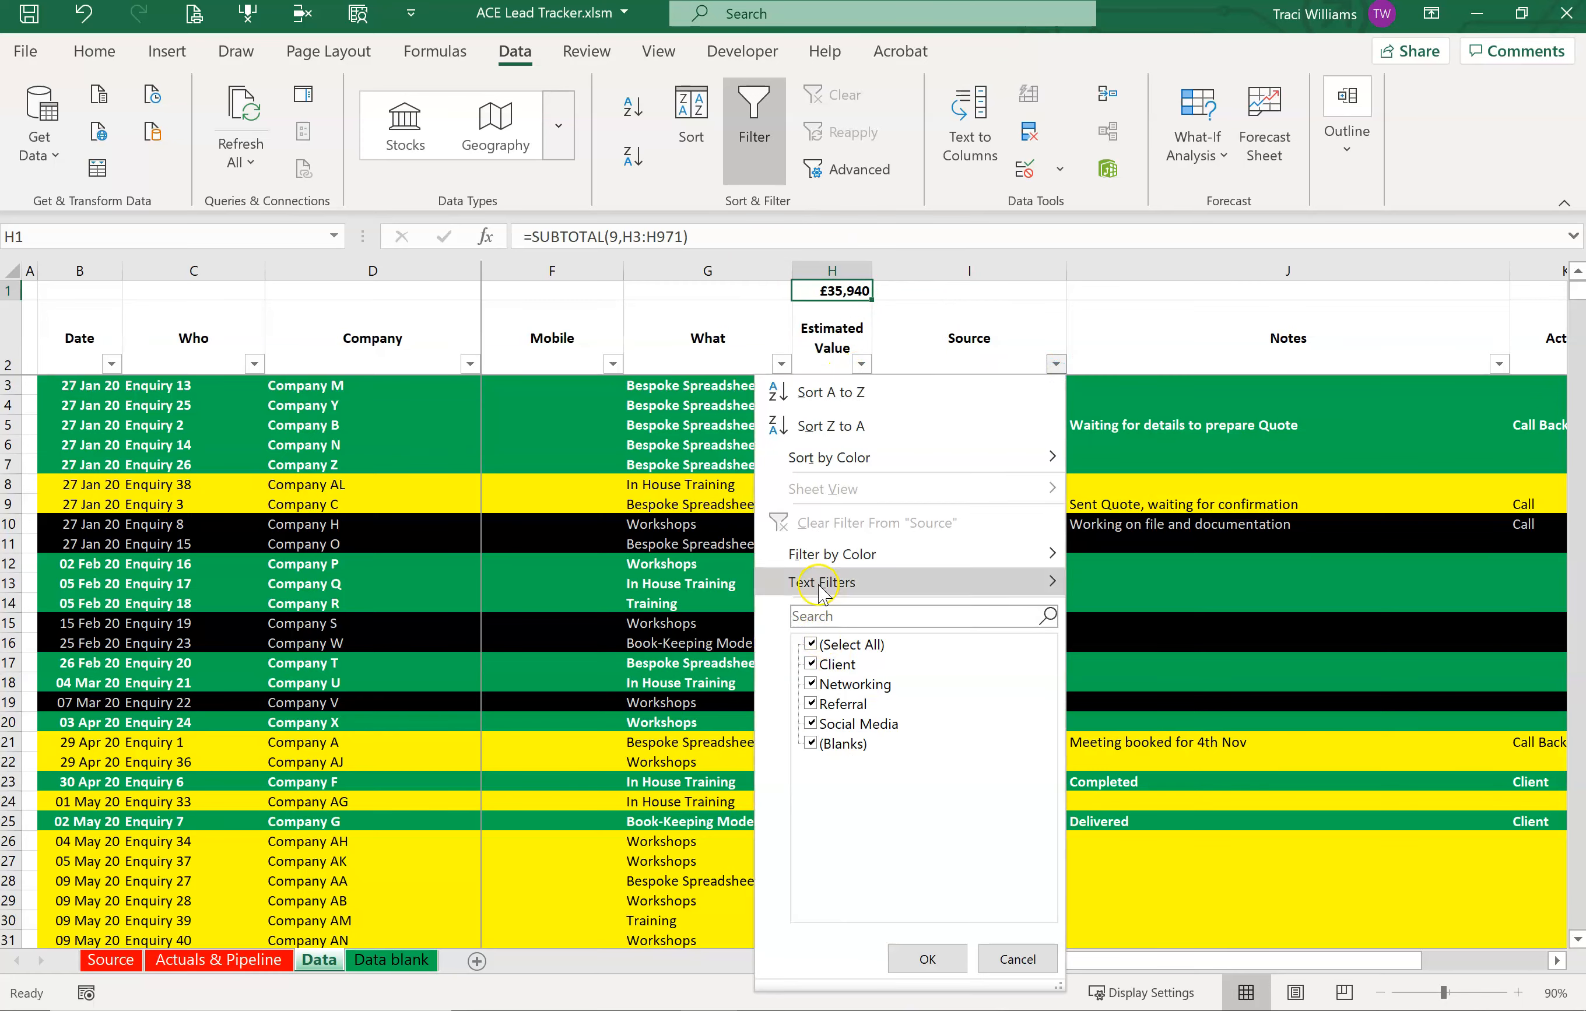
mouse_move(834, 554)
left_click(1103, 608)
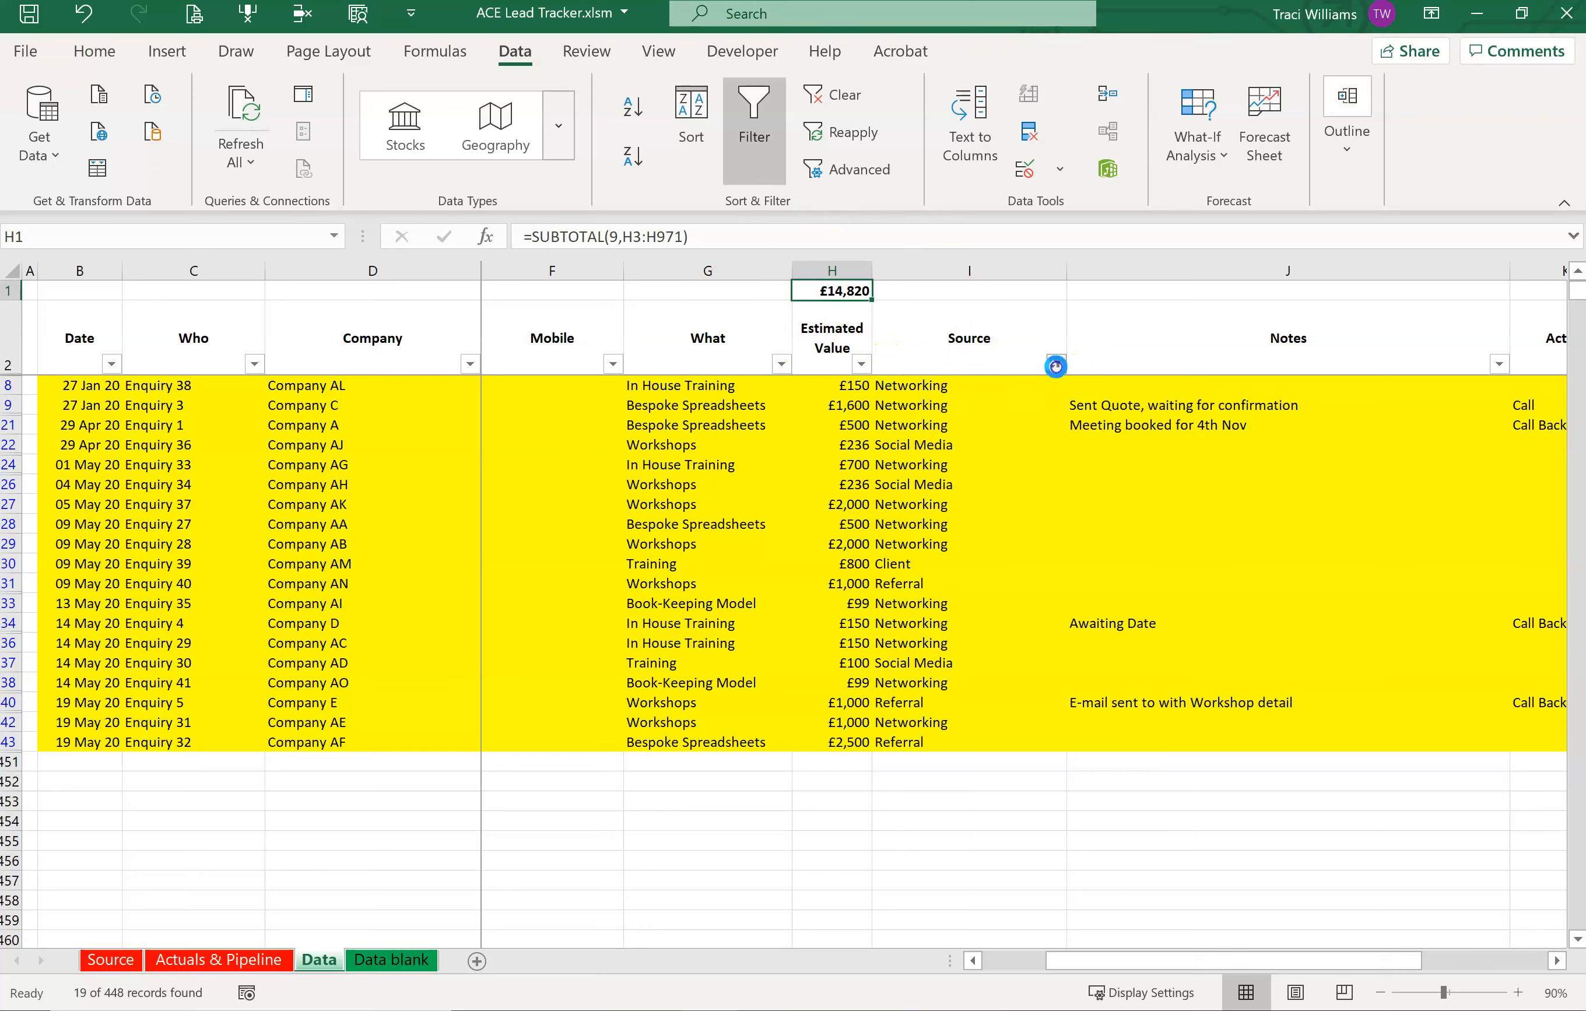
- Switch the Source column's colour filter to the green cell colour
left_click(1057, 364)
mouse_move(868, 568)
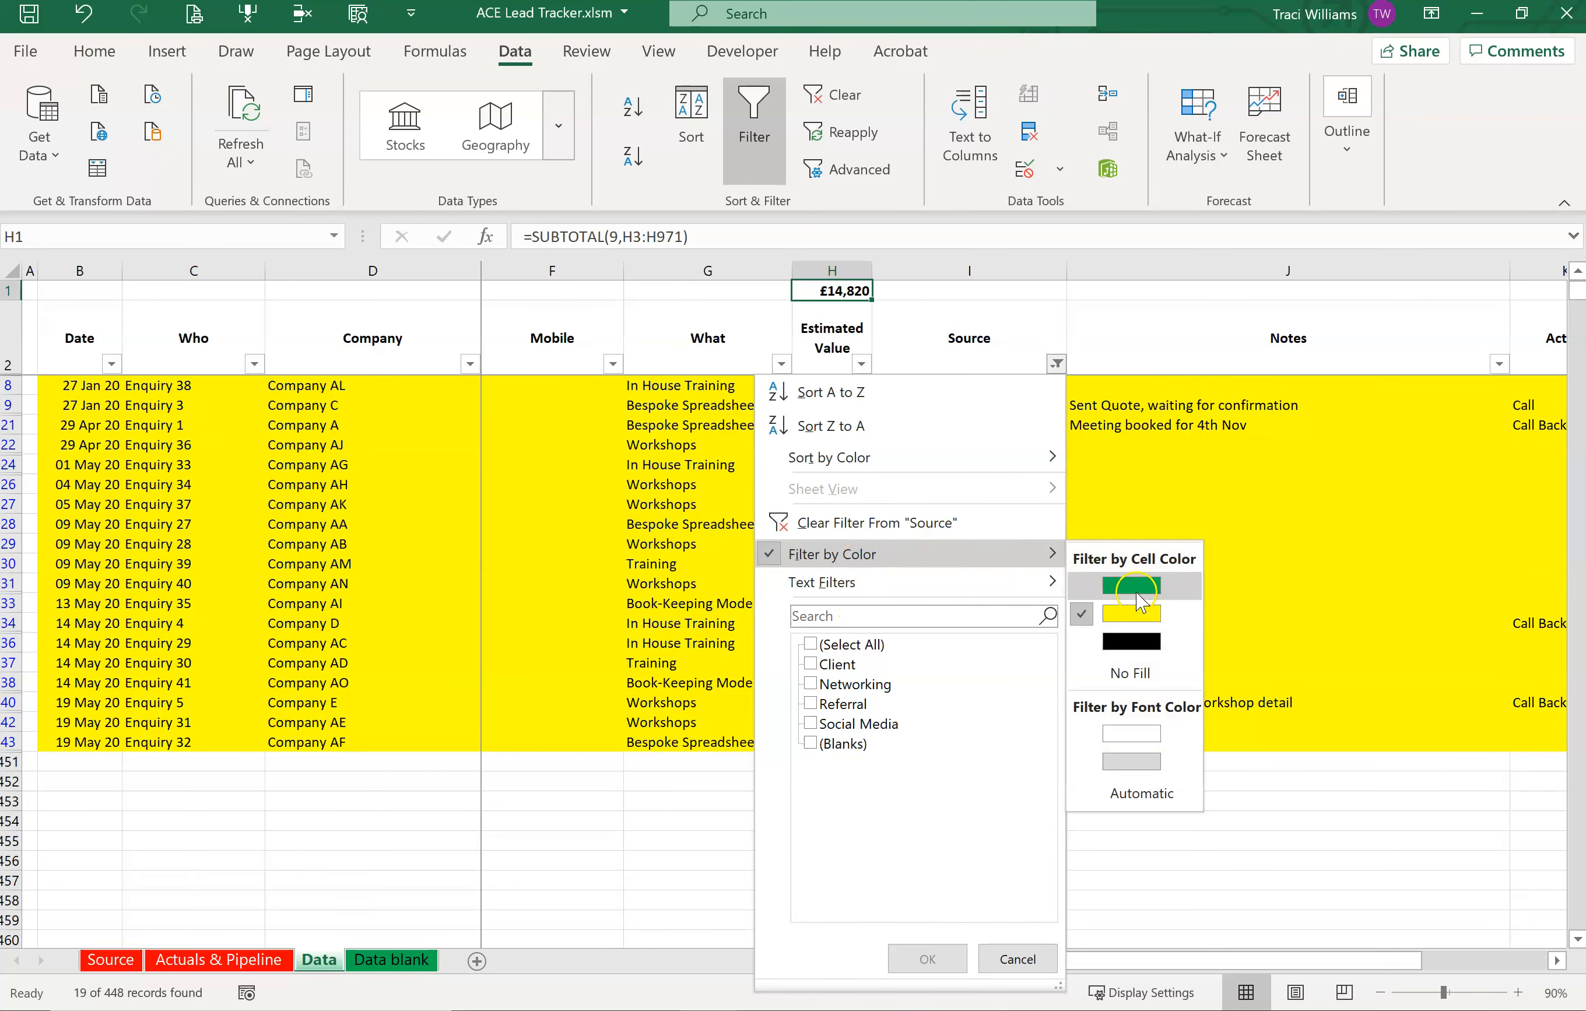
left_click(1137, 590)
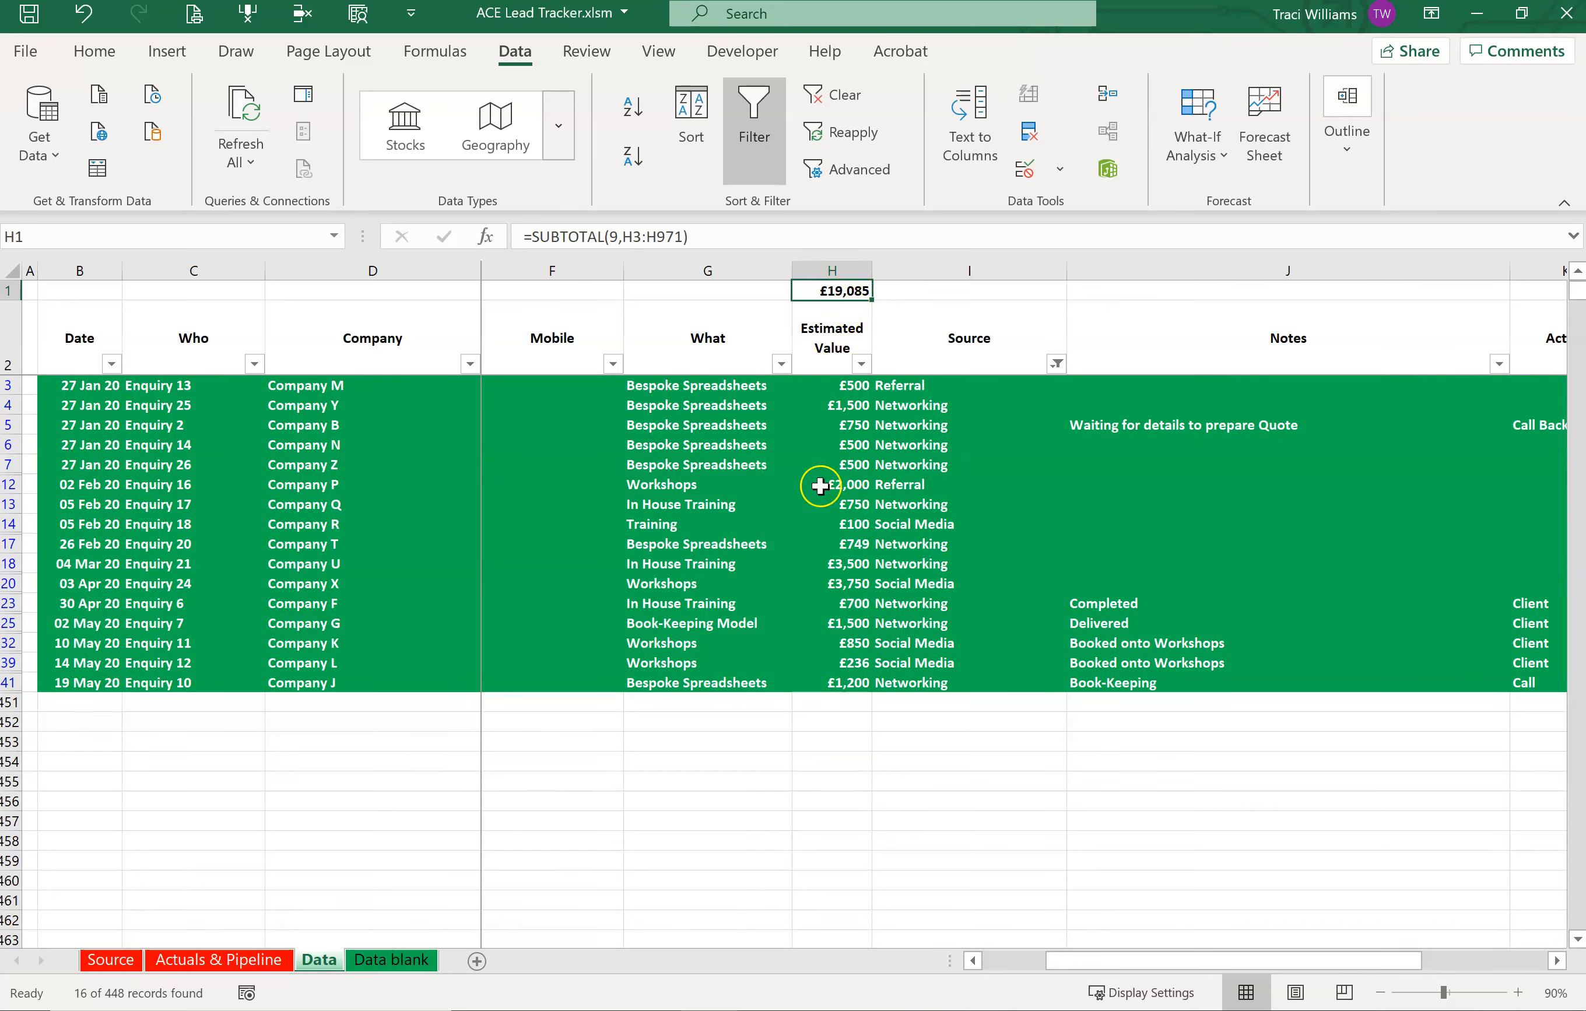
- Examine the green leads' companies, the What entries and the Source column's filter options
left_click(1018, 348)
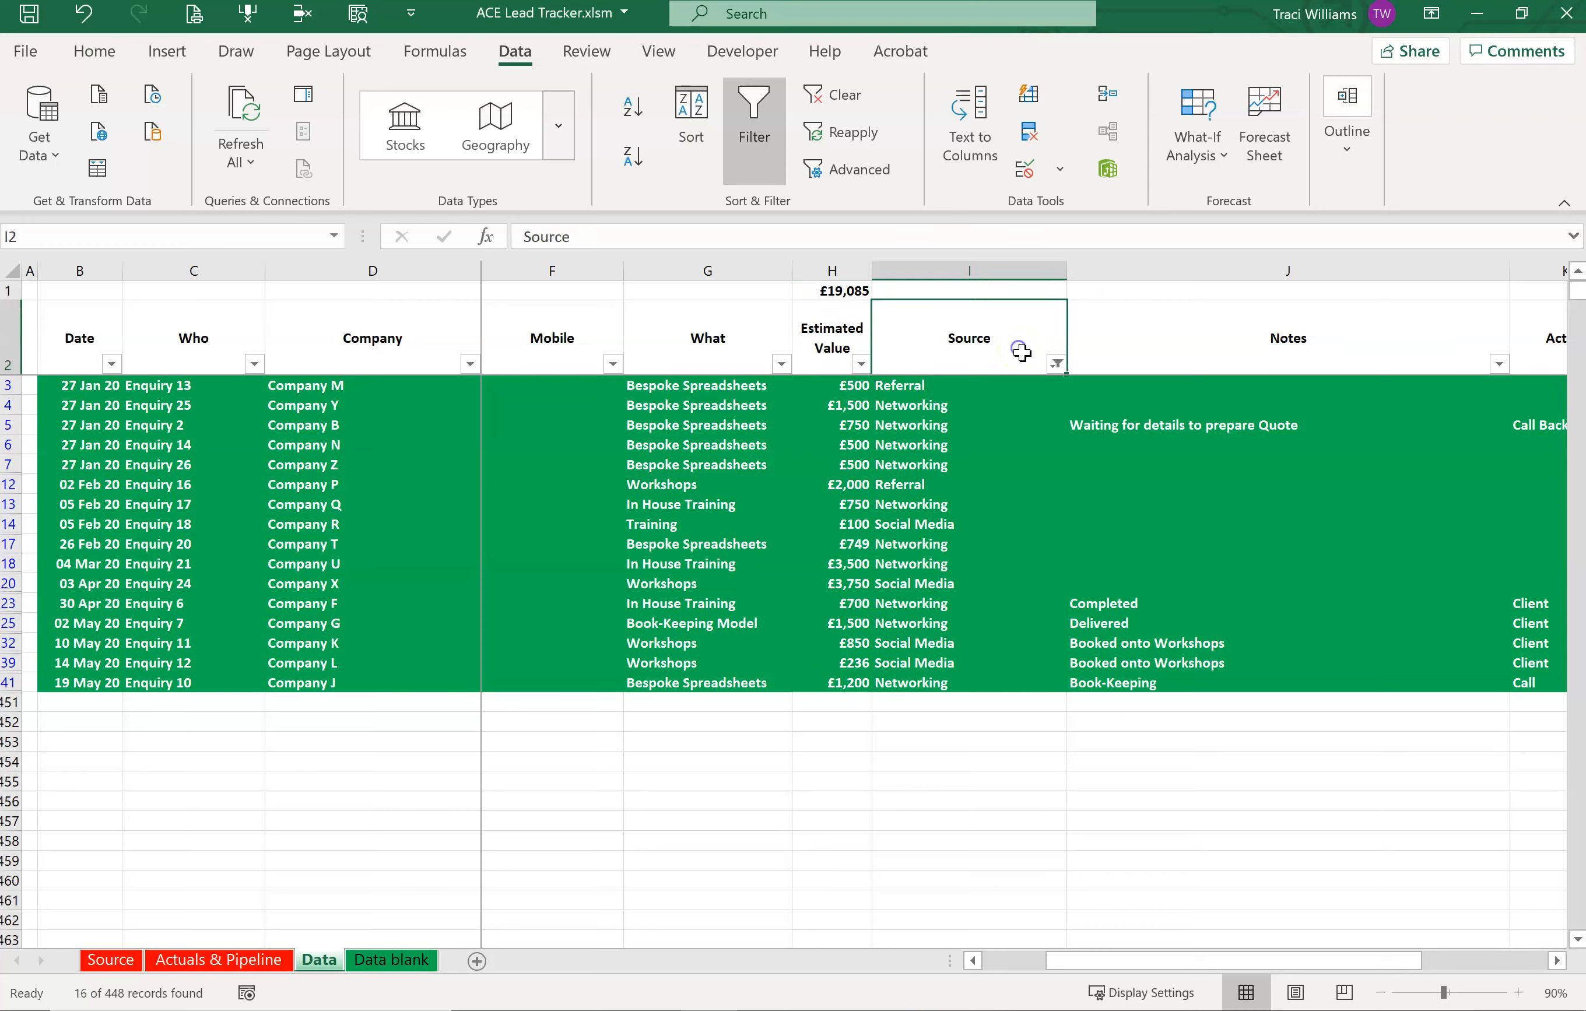
left_click(1063, 364)
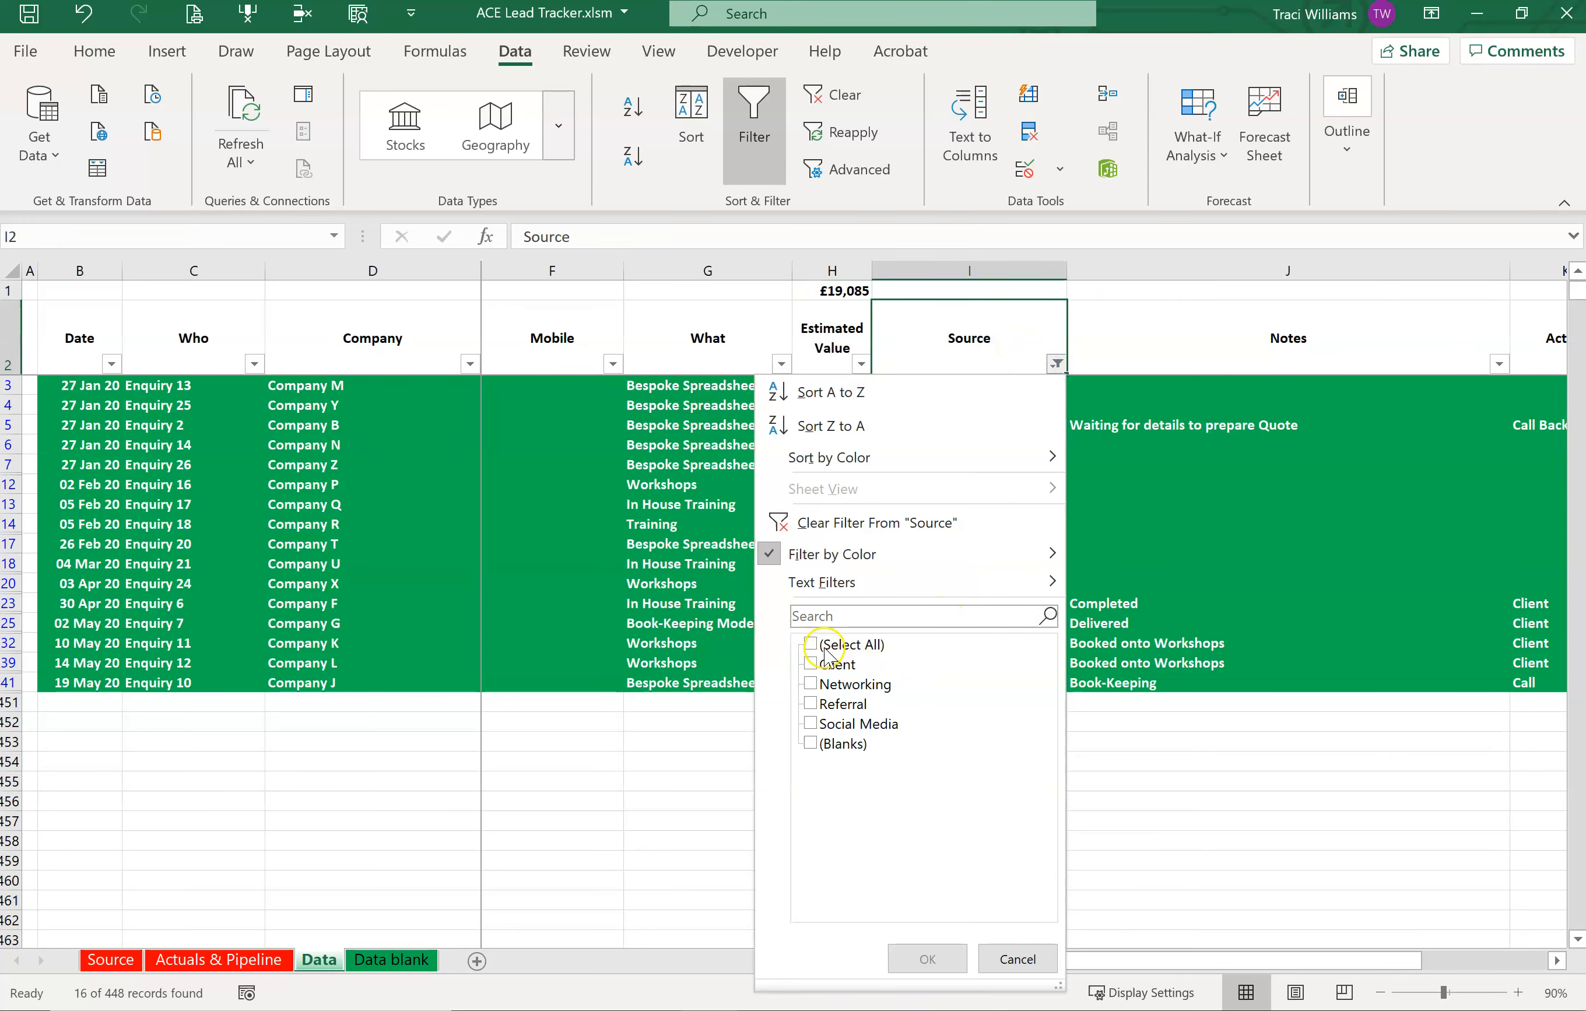
left_click(379, 347)
left_click(378, 388)
left_click(372, 353)
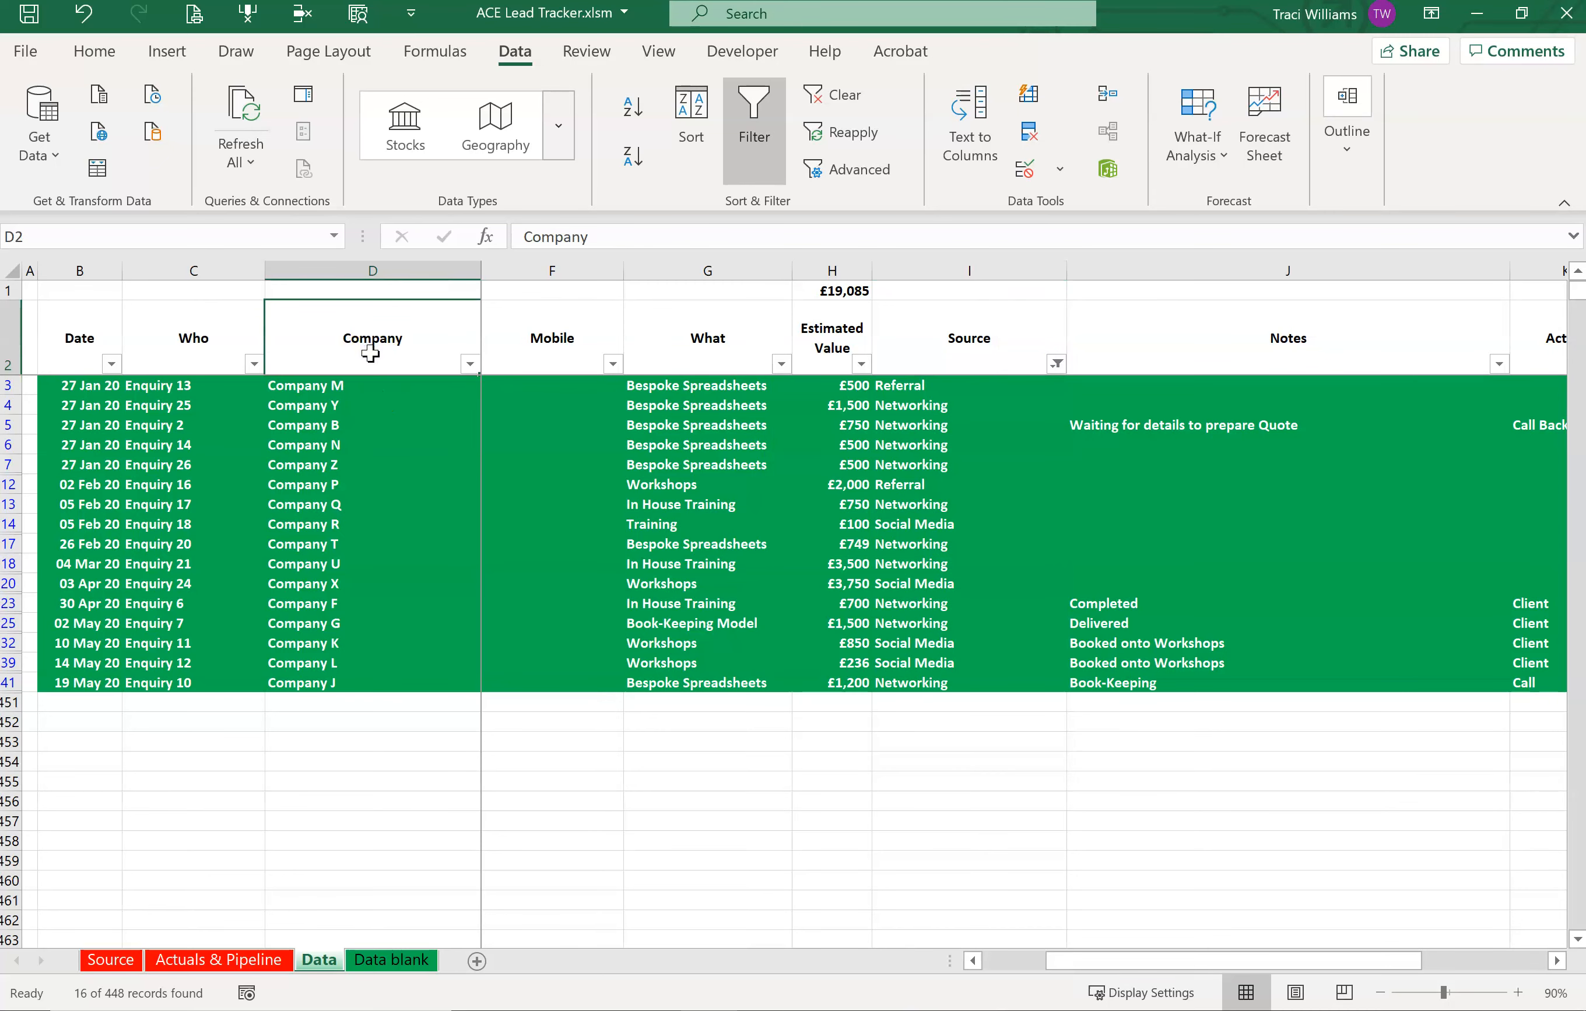
key("Down")
key("Down")
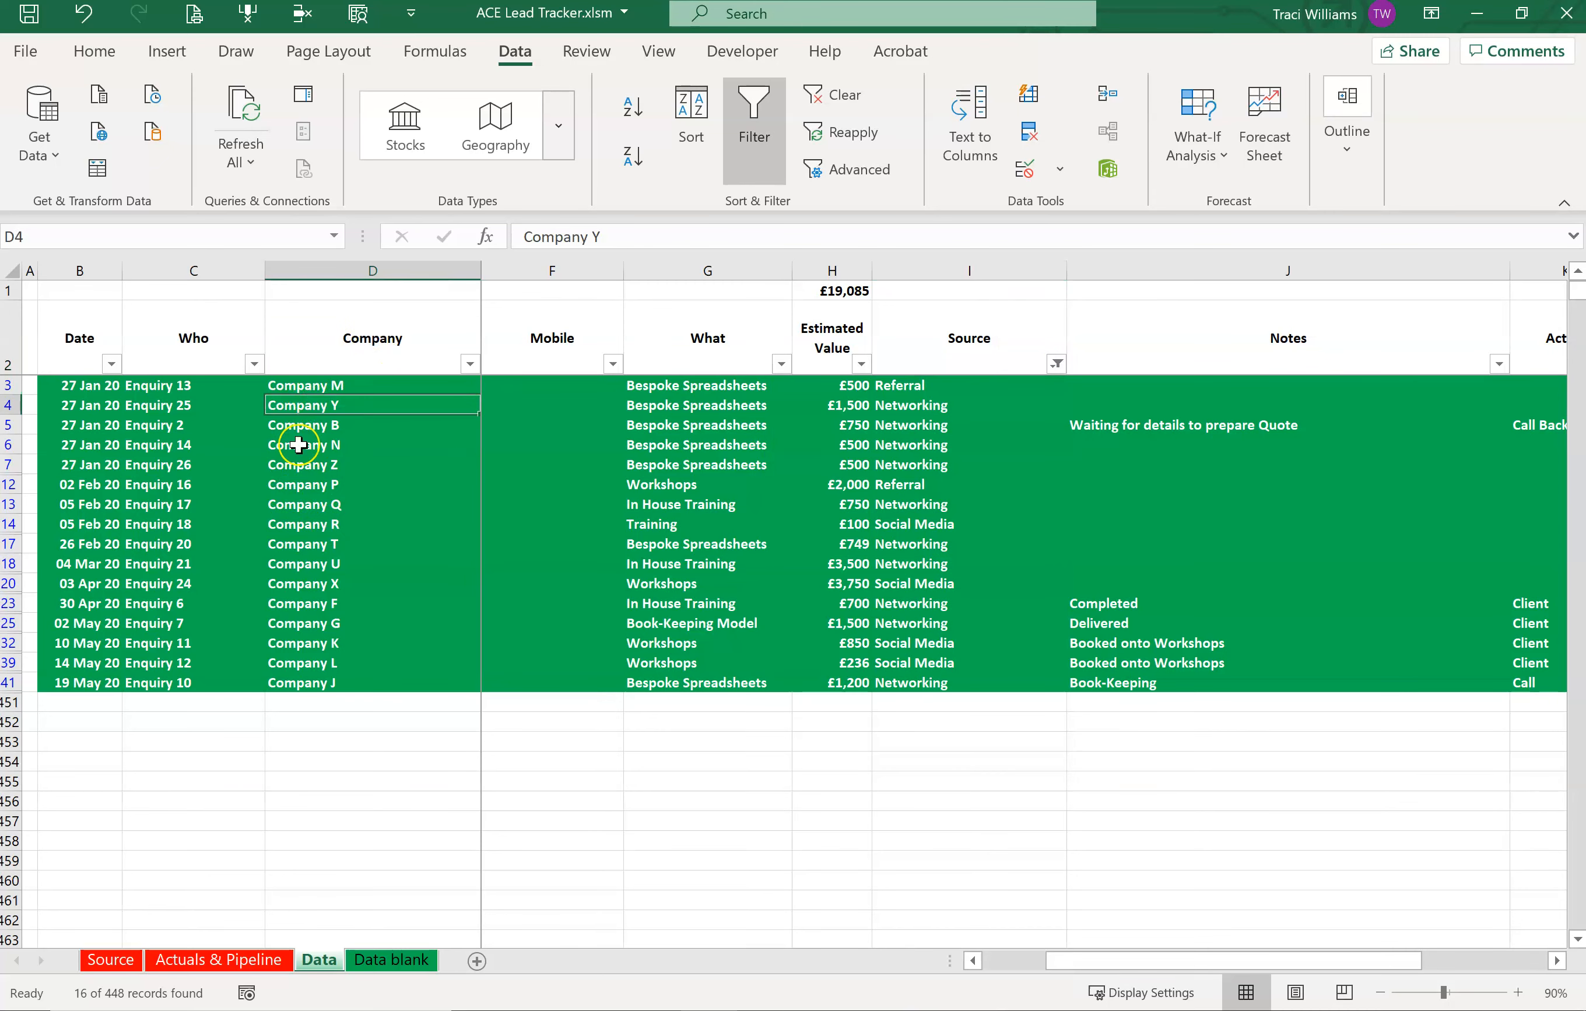
left_click(312, 486)
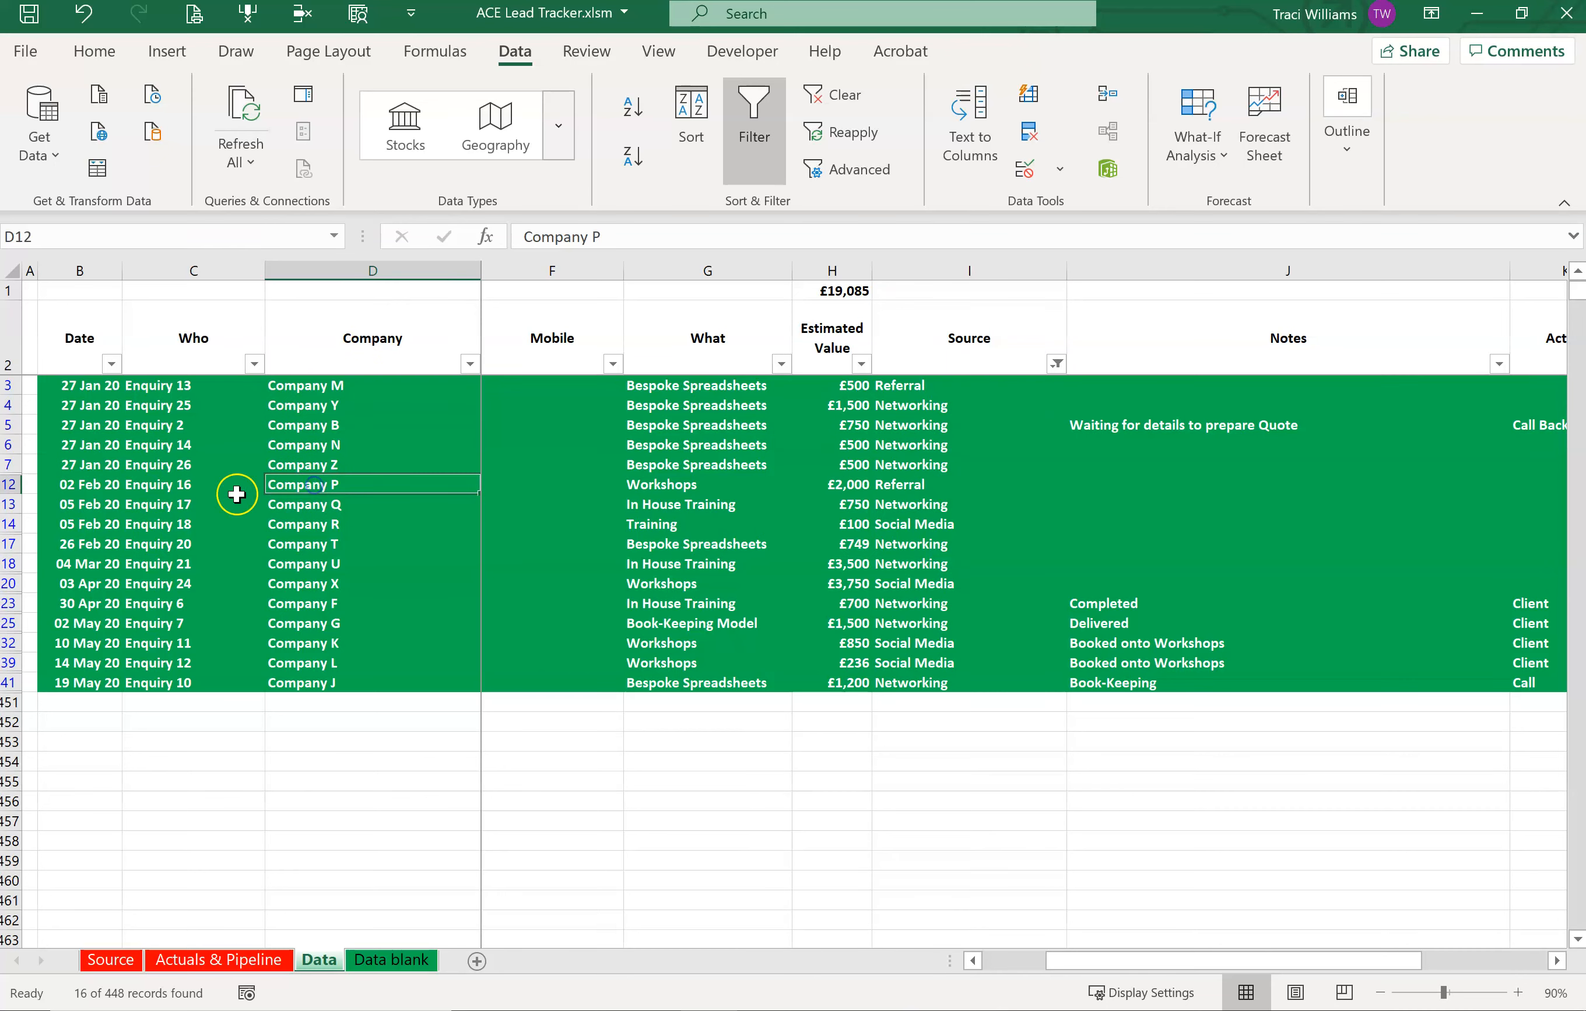
left_click(662, 486)
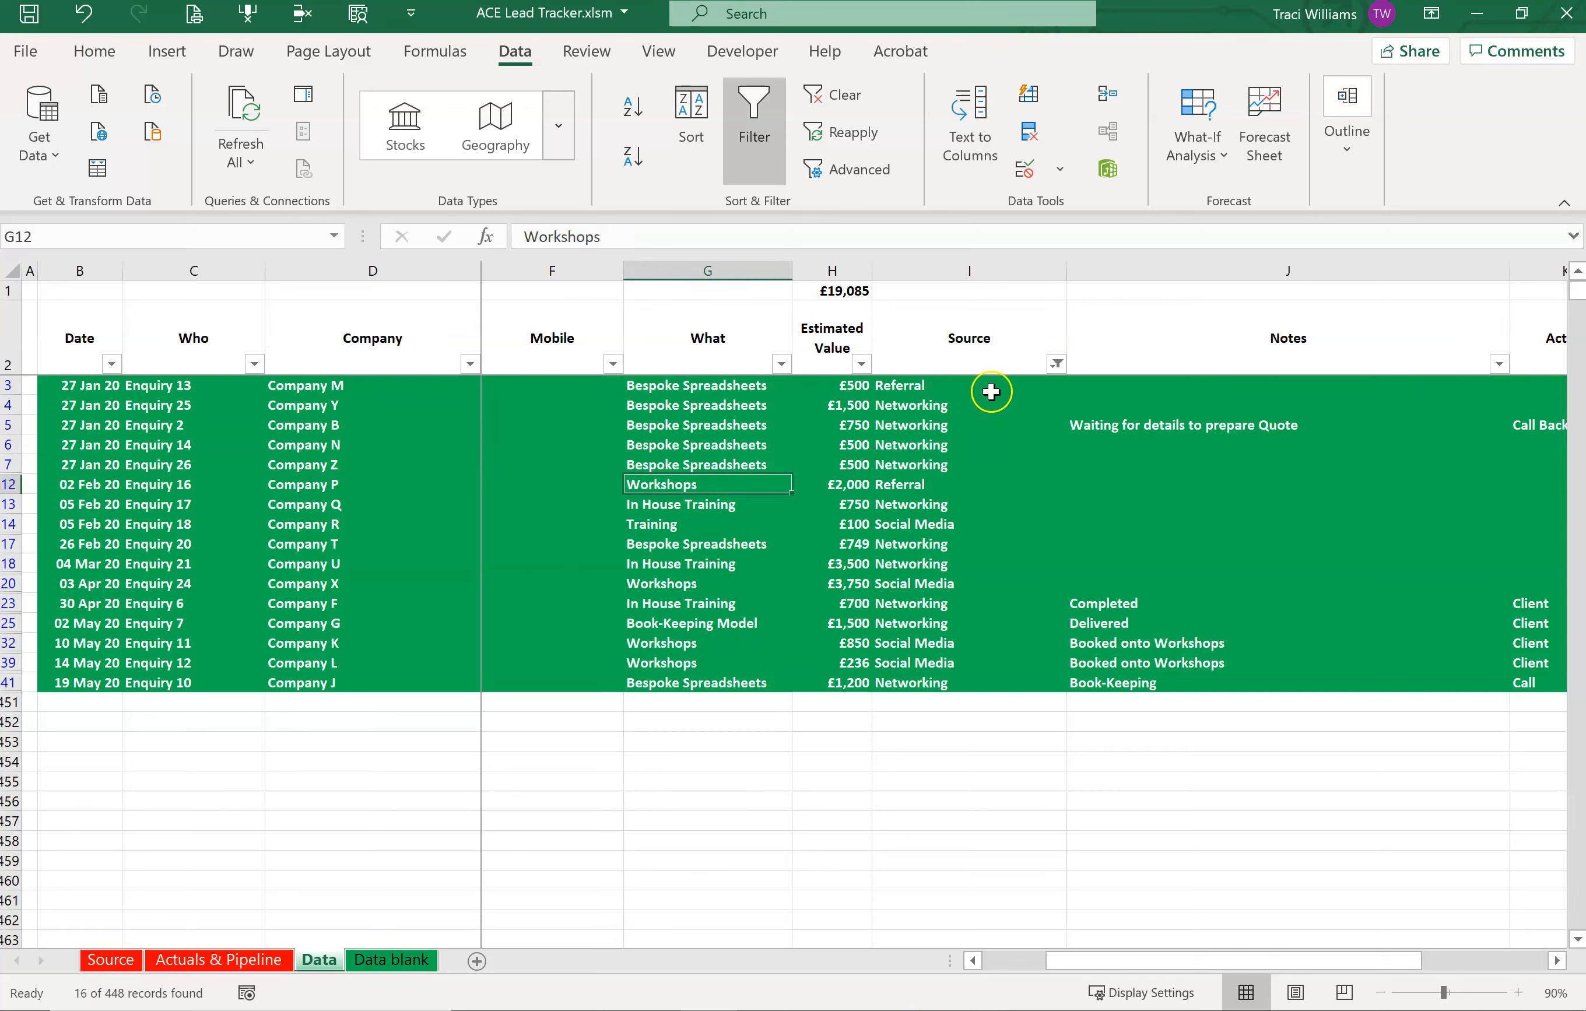
left_click(998, 360)
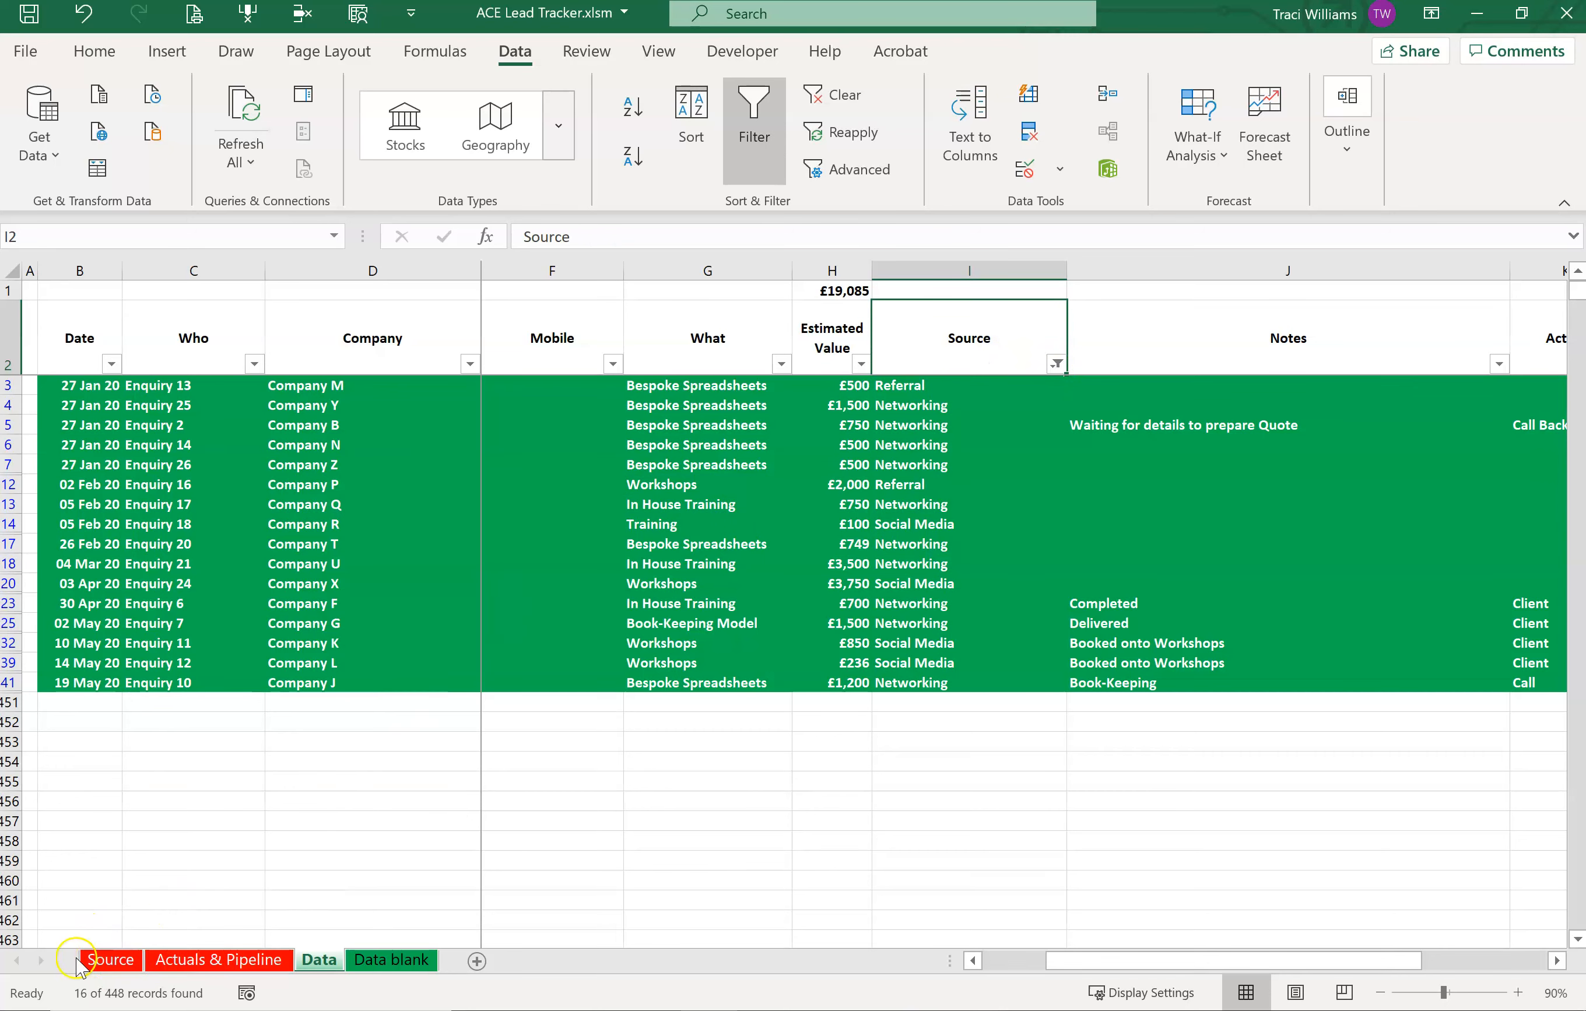
- Review the Actuals & Pipeline sheet's monthly Client, Potential and Dead values, their grand totals and the line chart
left_click(208, 965)
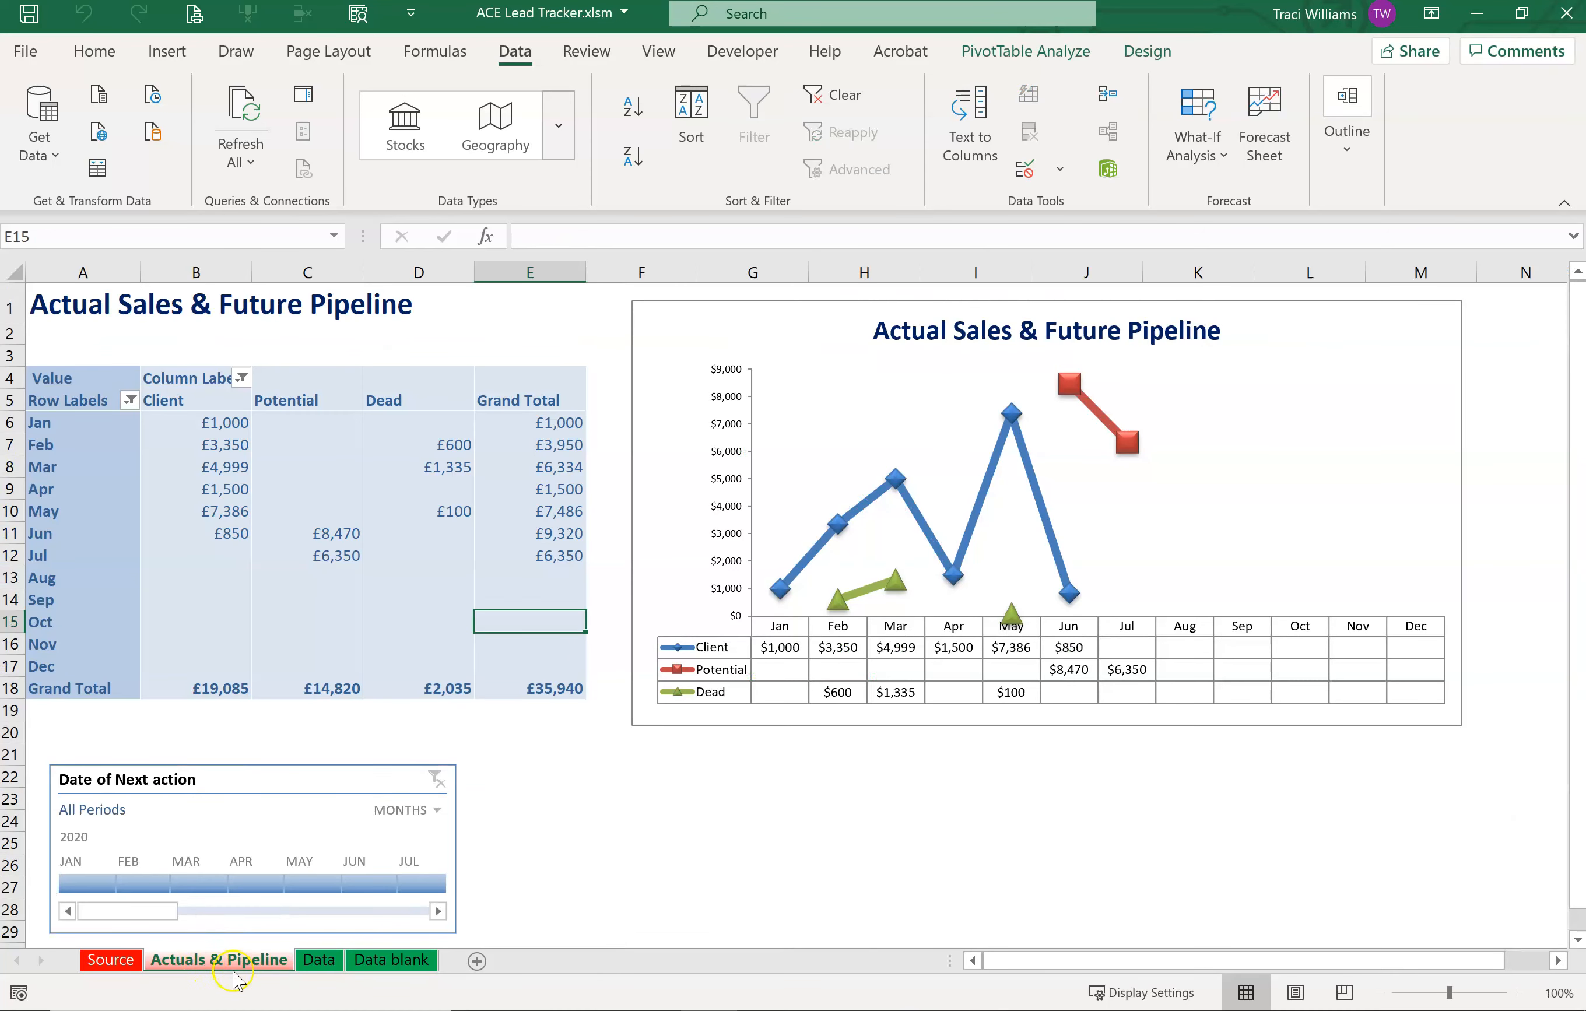
left_click(210, 506)
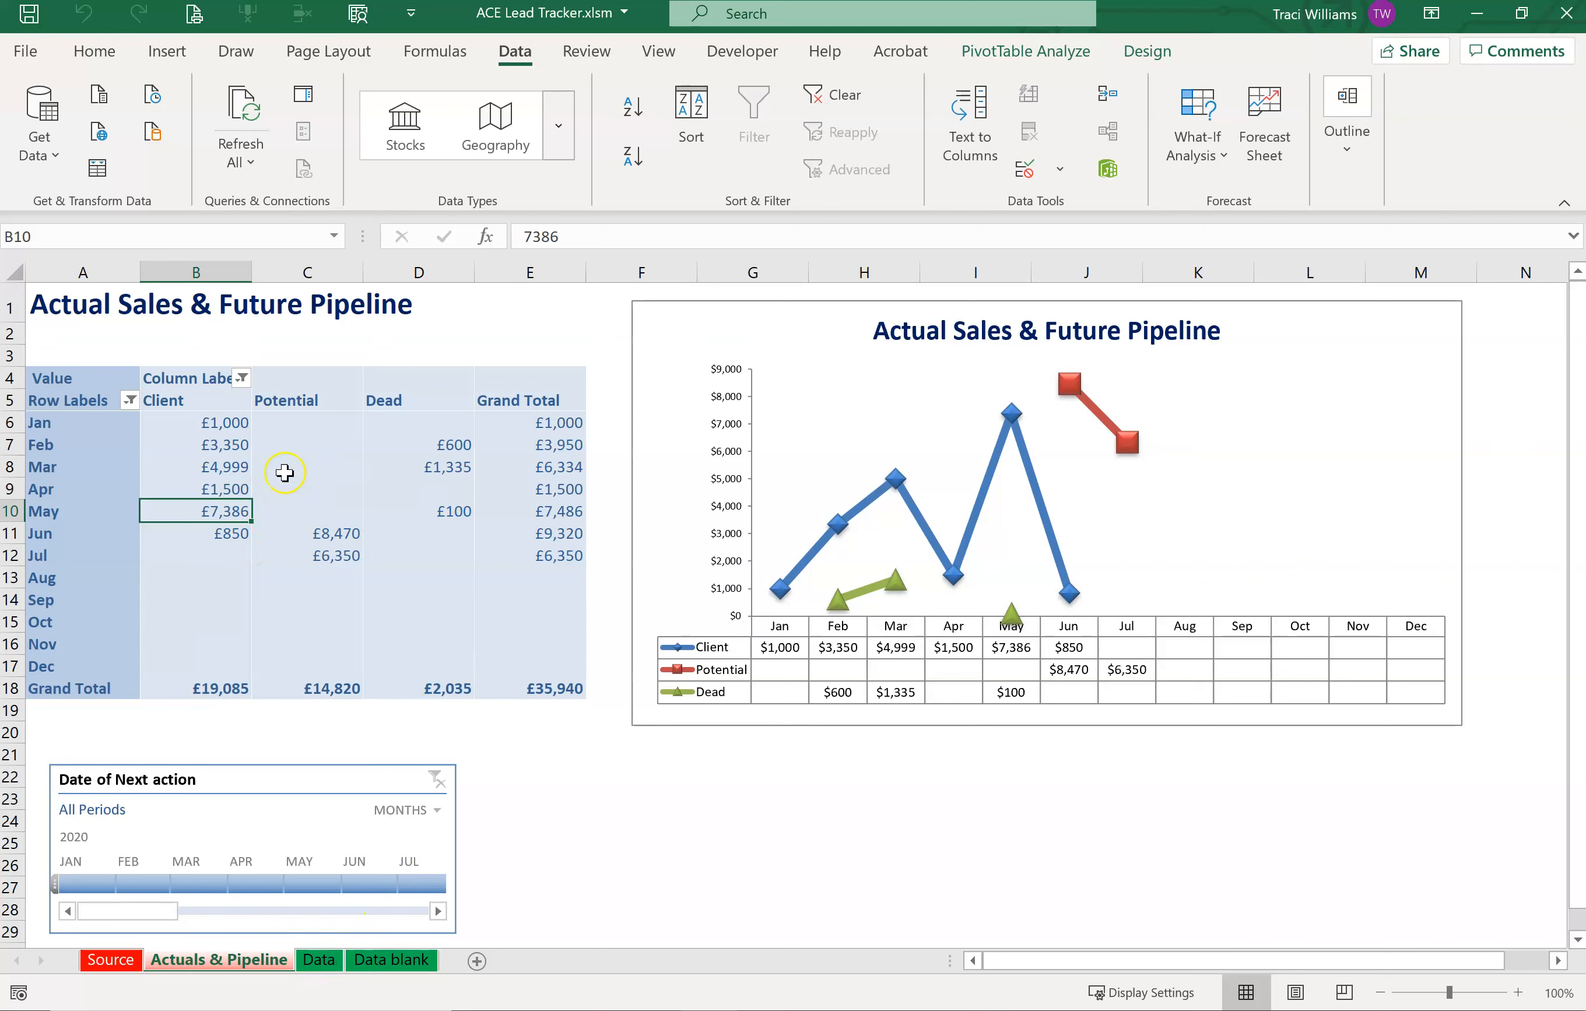
left_click_drag(164, 402, 388, 408)
left_click_drag(42, 445, 106, 708)
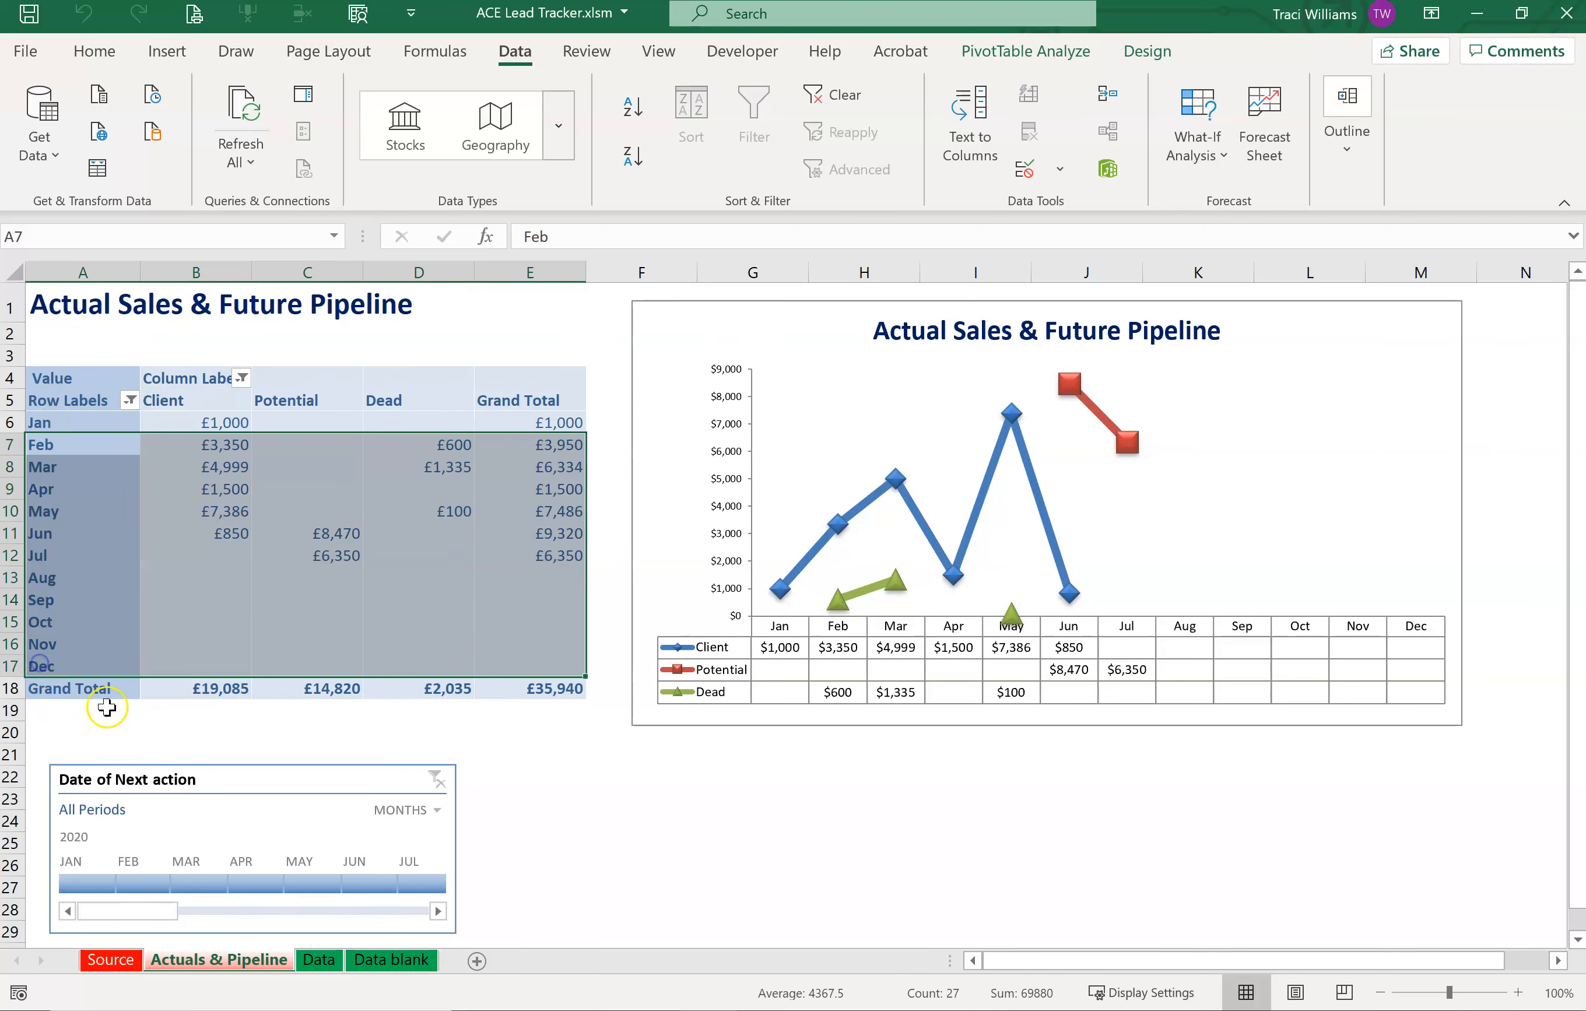
left_click(220, 688)
left_click(443, 690)
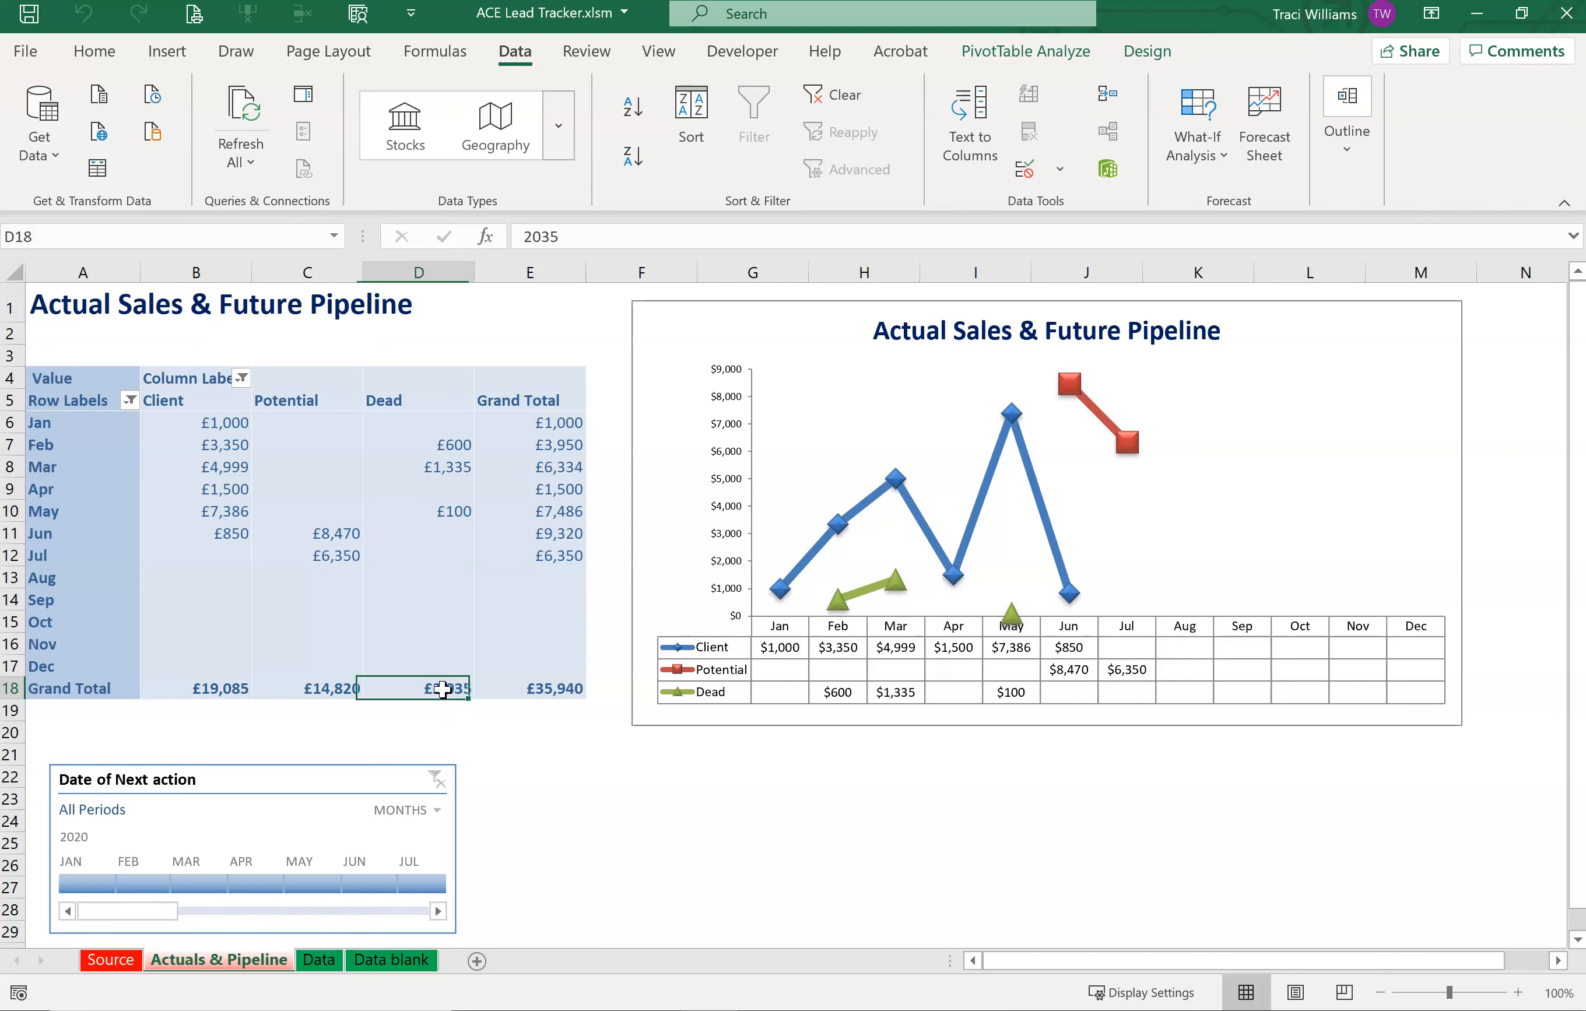
left_click(200, 686)
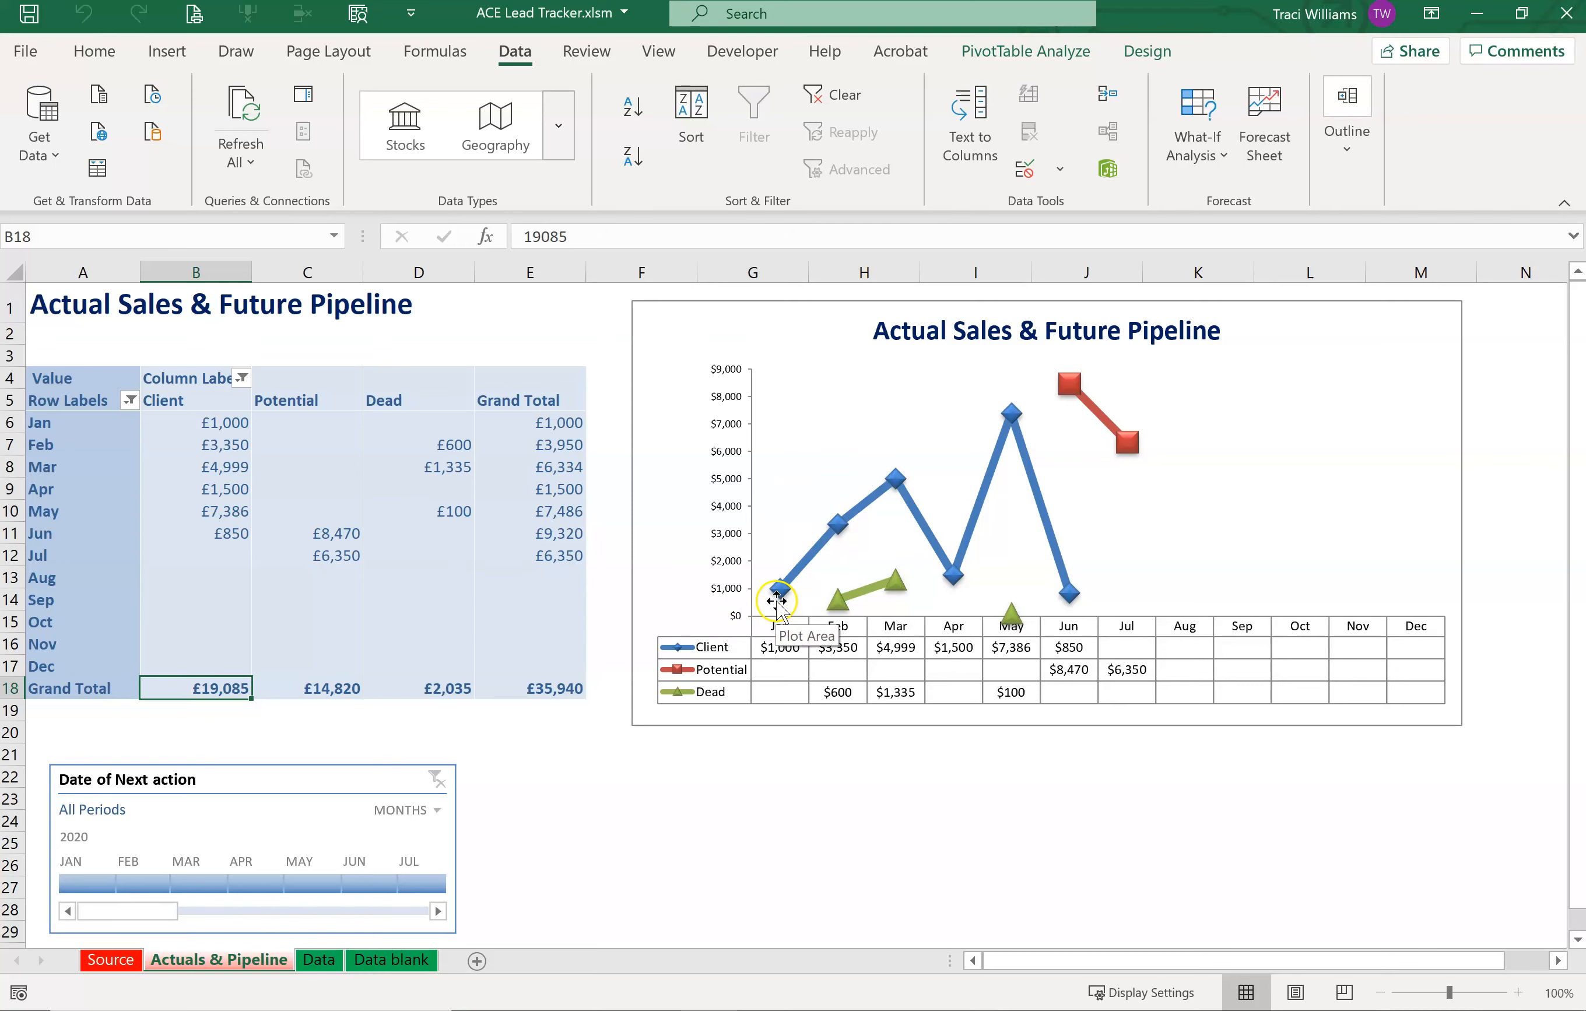
mouse_move(953, 586)
mouse_move(1012, 454)
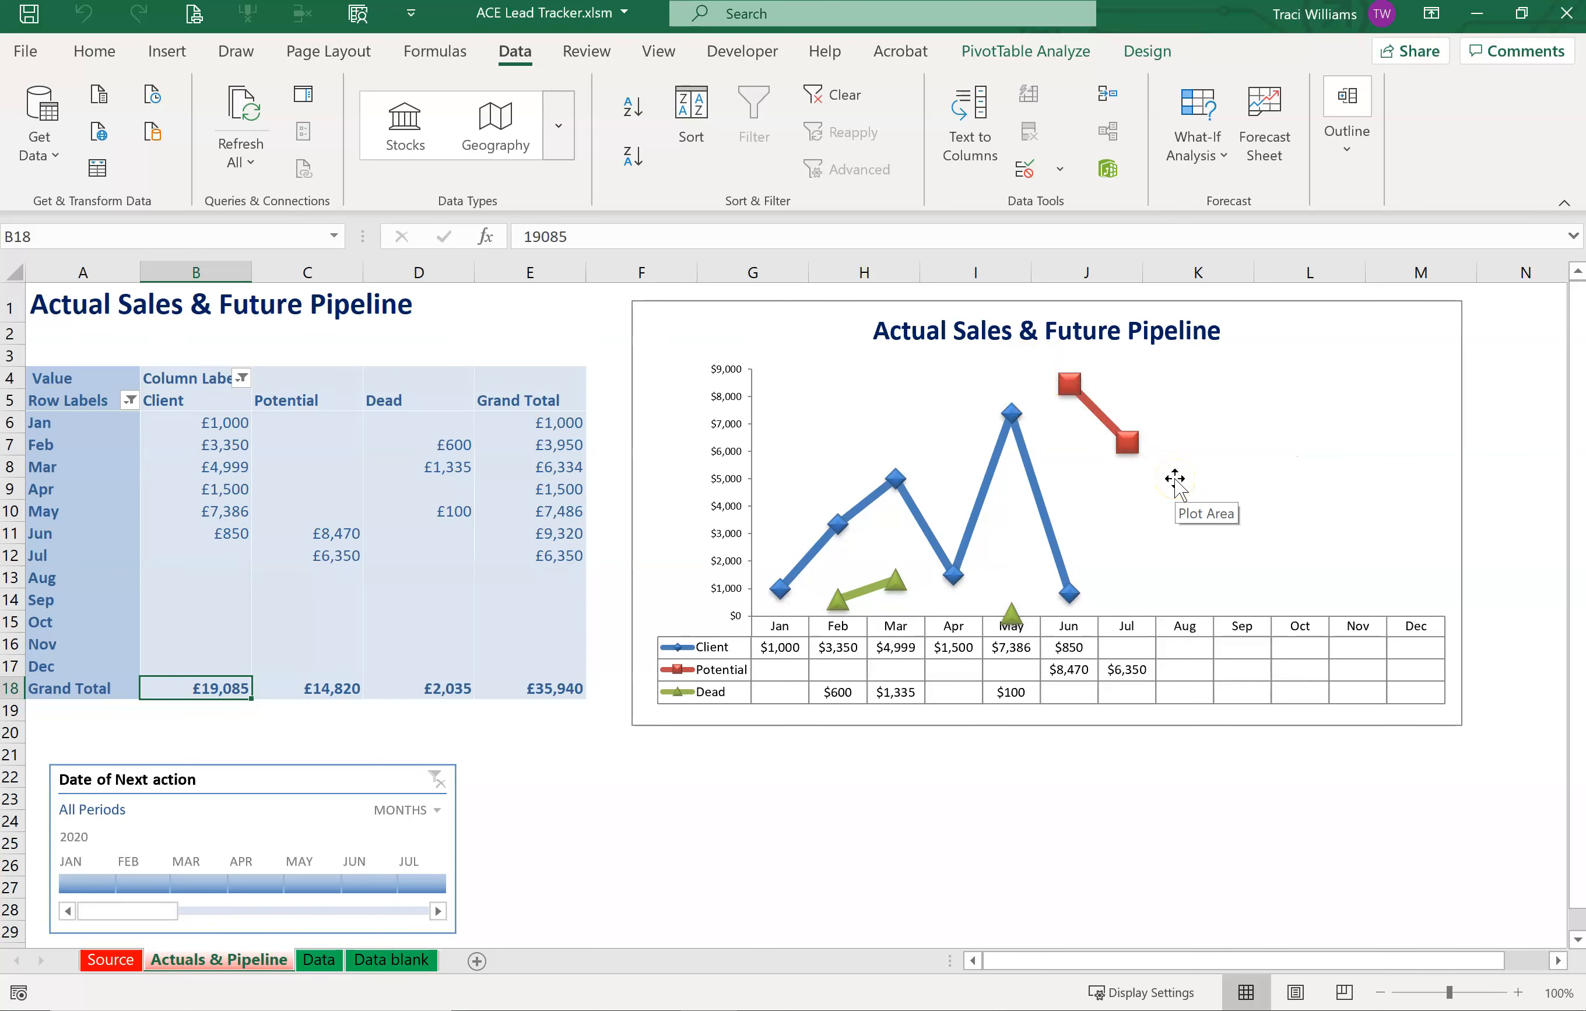
- Review the Source sheet's Actual Income by Referral Source pivot table and pie chart
left_click(112, 960)
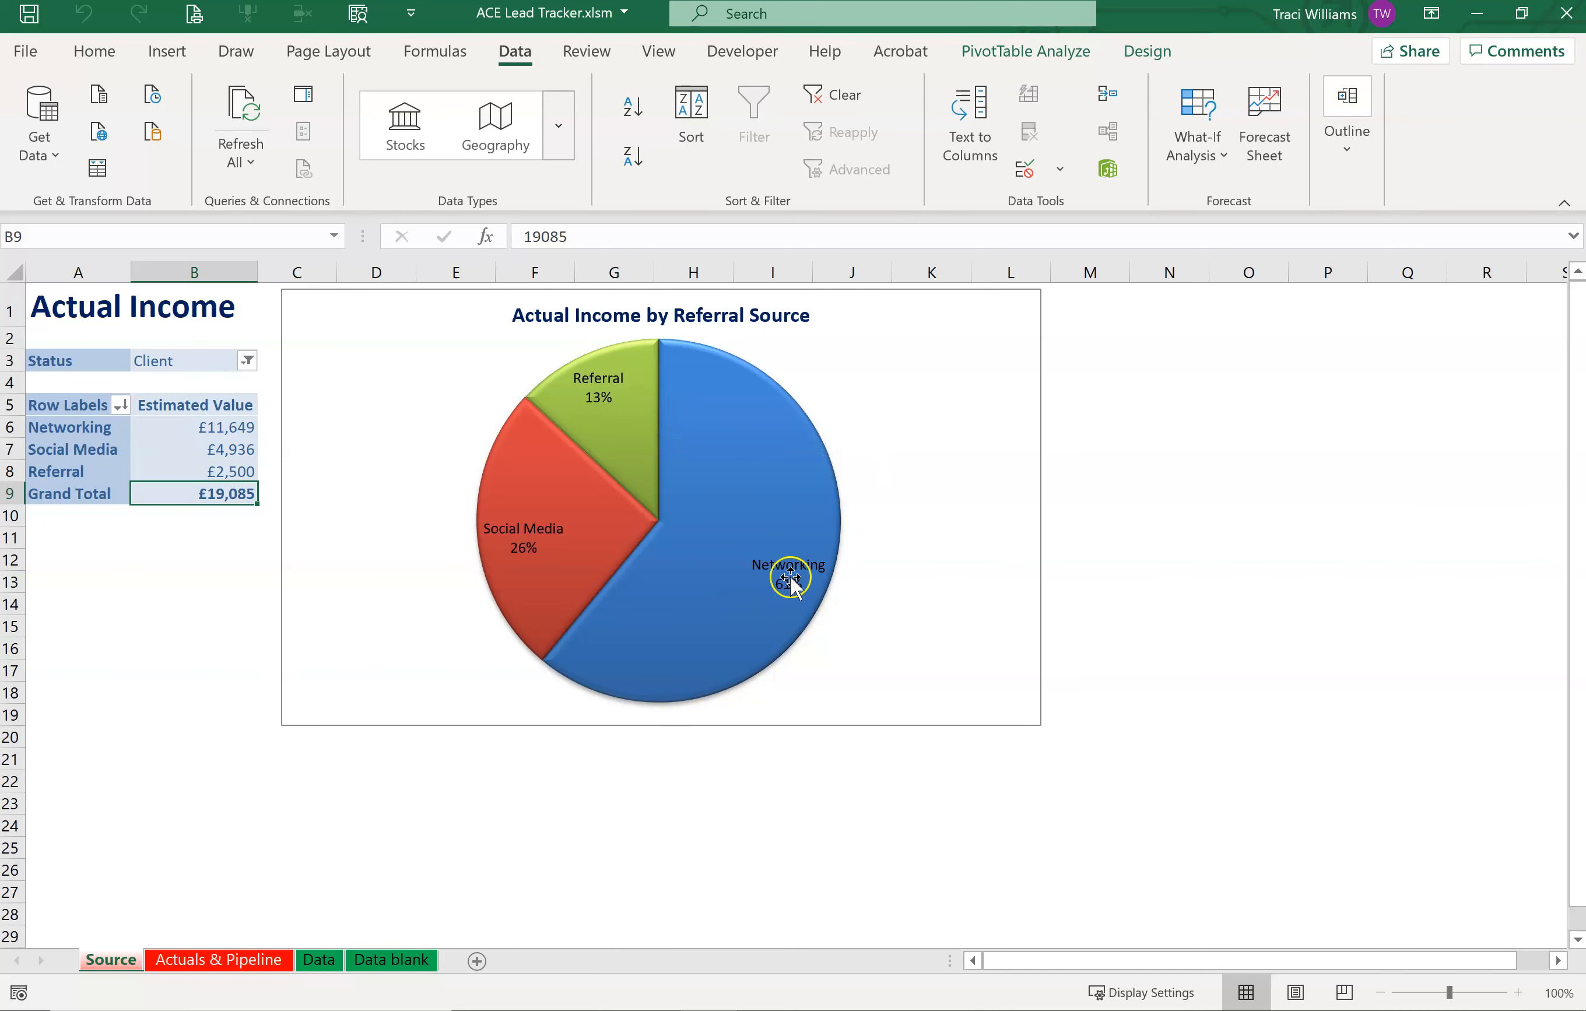
mouse_move(692, 444)
mouse_move(690, 494)
mouse_move(620, 586)
- Return to the Data sheet's green-filtered leads and select the Company header cell
left_click(322, 961)
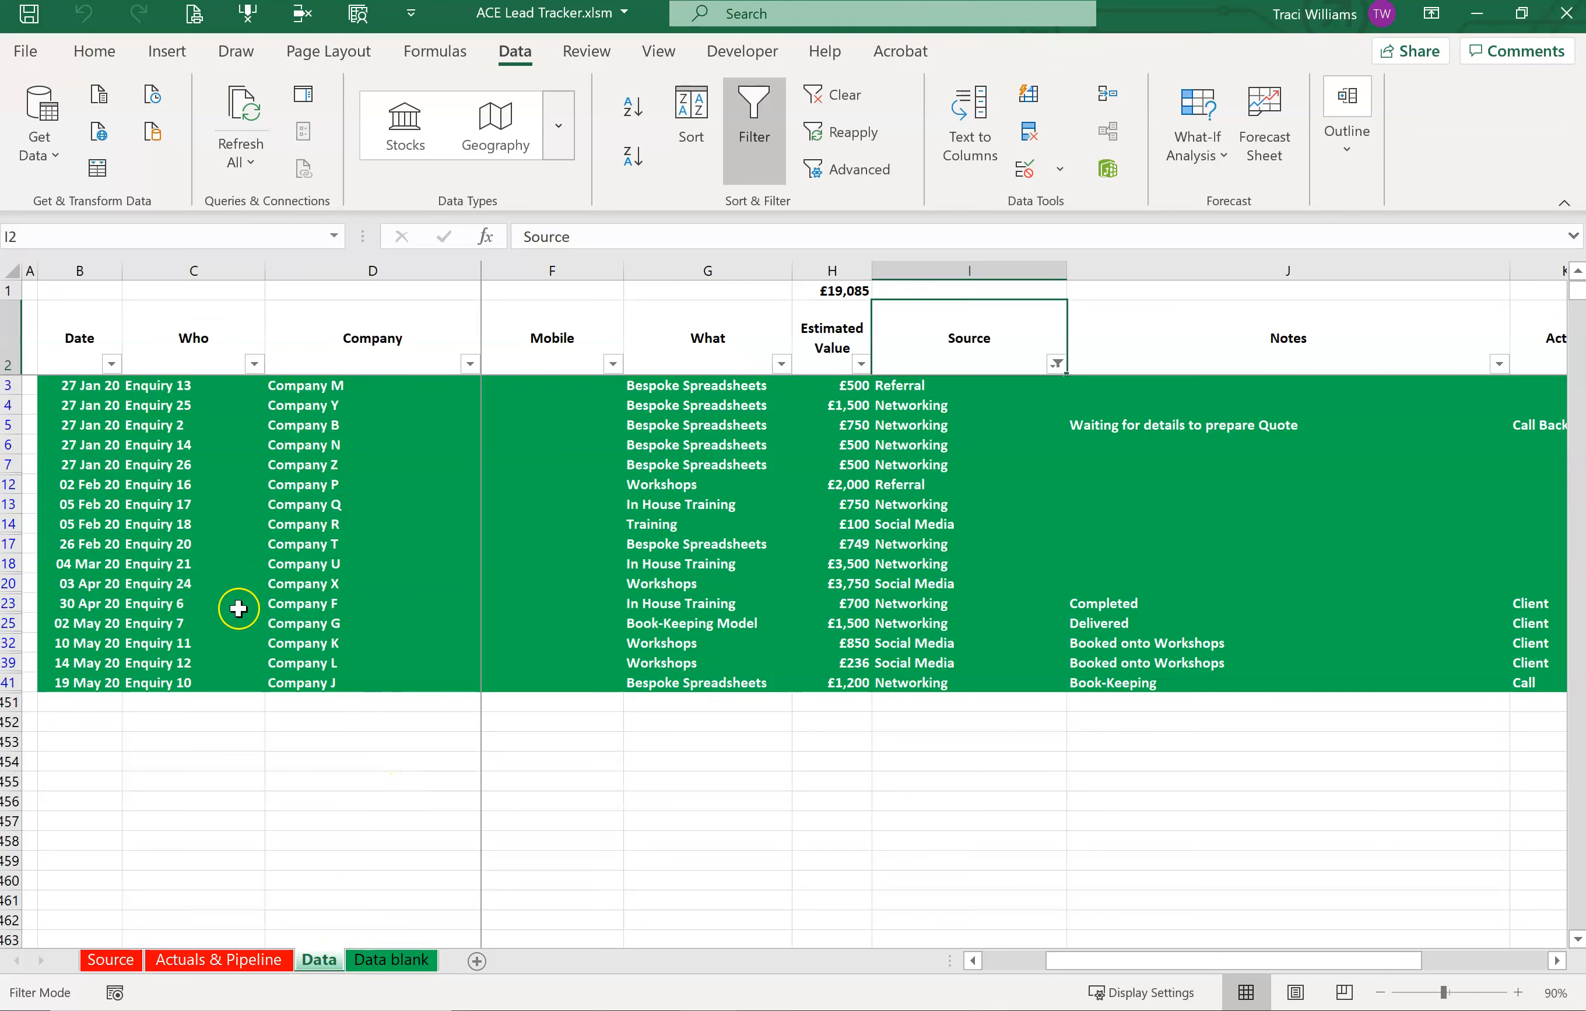
left_click(238, 608)
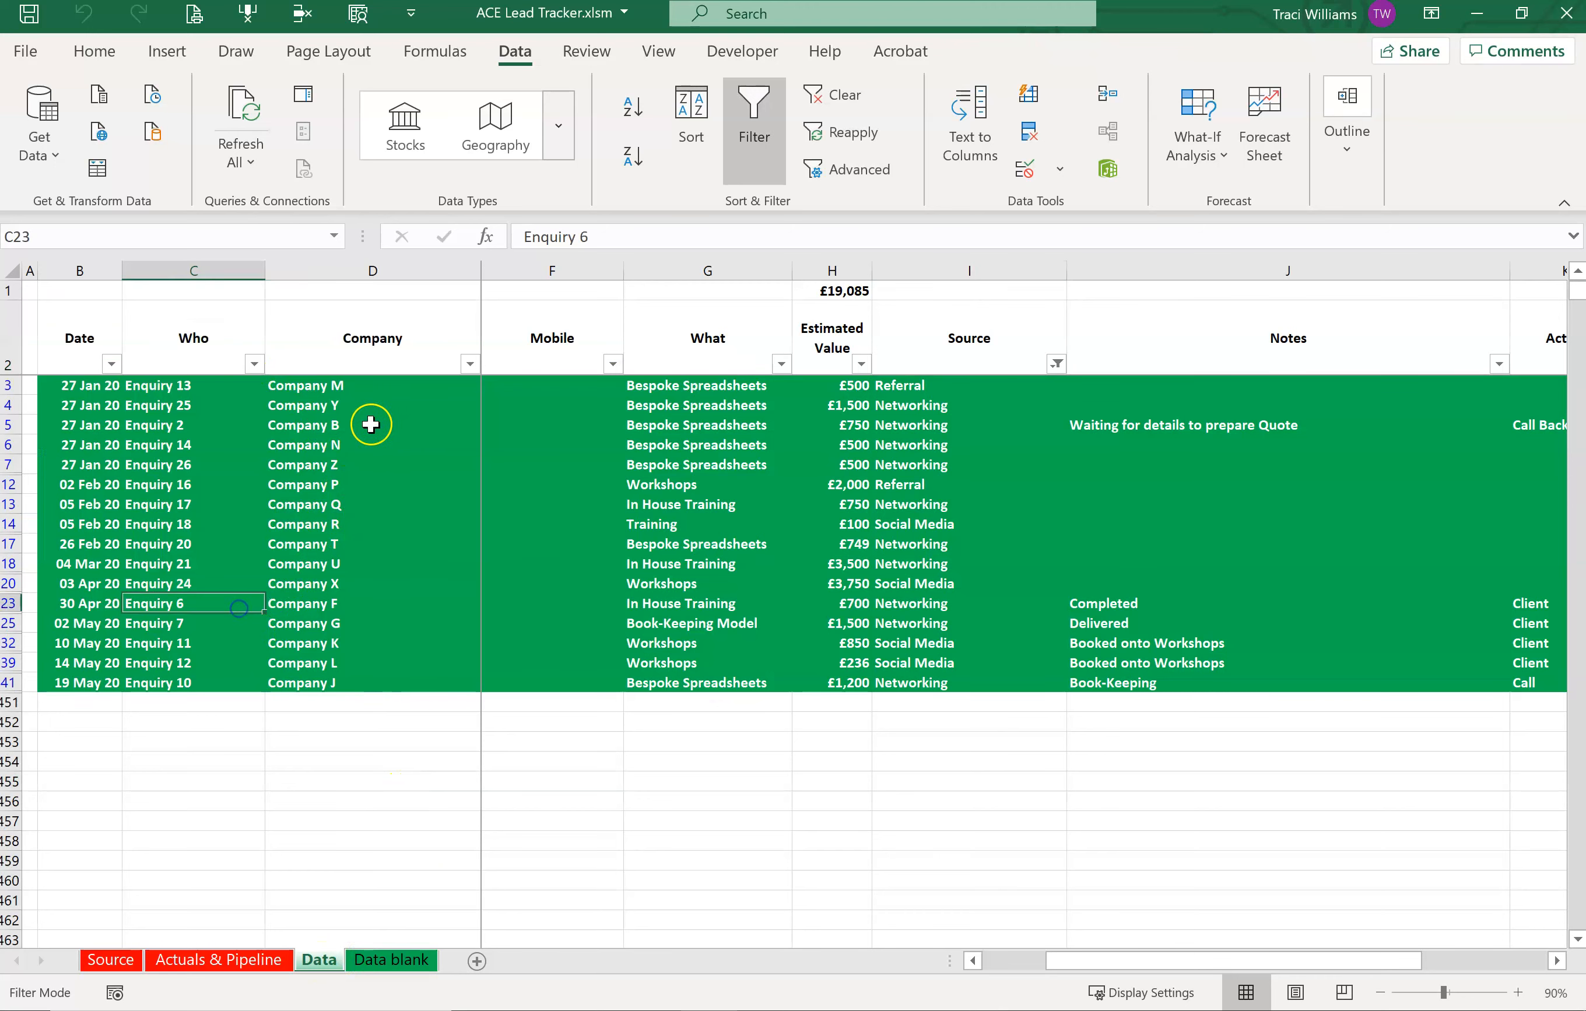
left_click(411, 333)
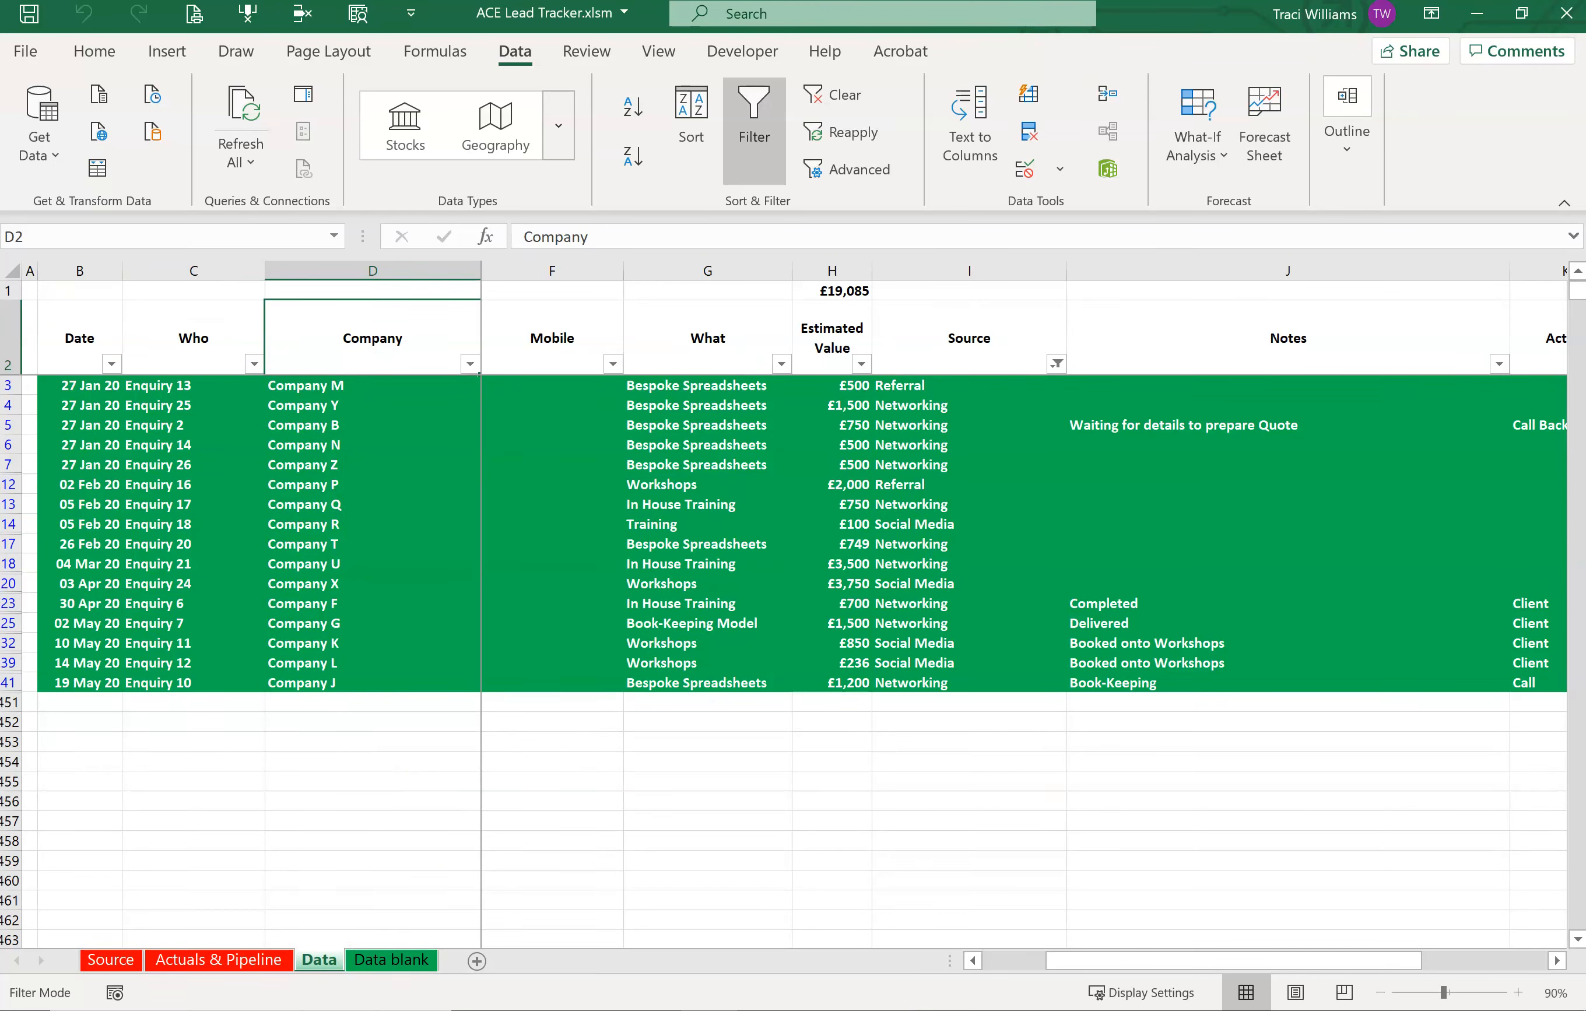